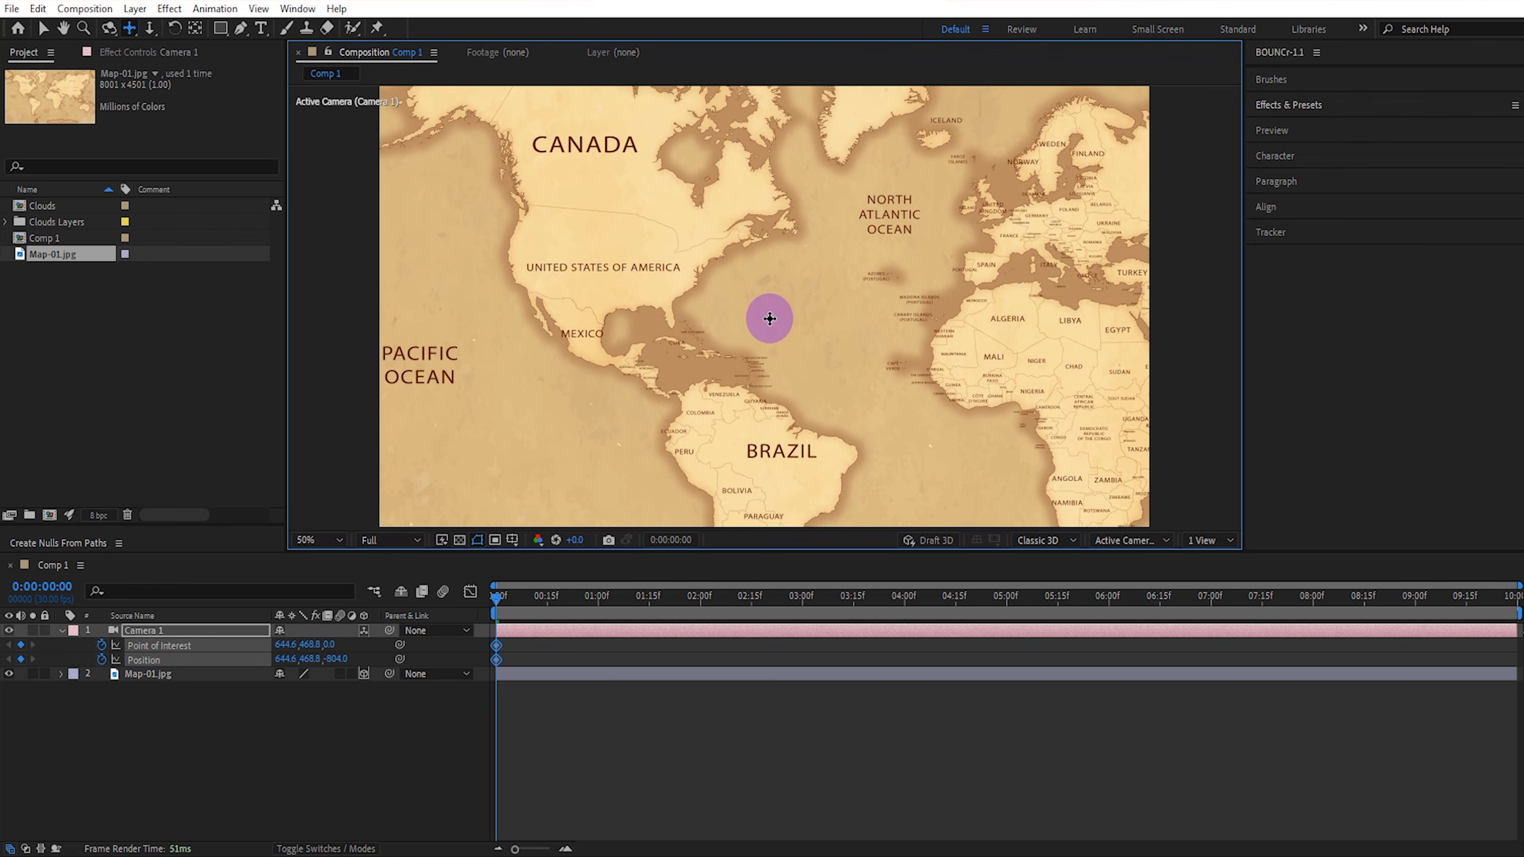
# Orbit and reframe Camera 1 at the first frame so the tilted map shows the Americas and western Africa.
pyautogui.press('1')
pyautogui.moveTo(657, 283); pyautogui.dragTo(649, 191)
pyautogui.press('2')
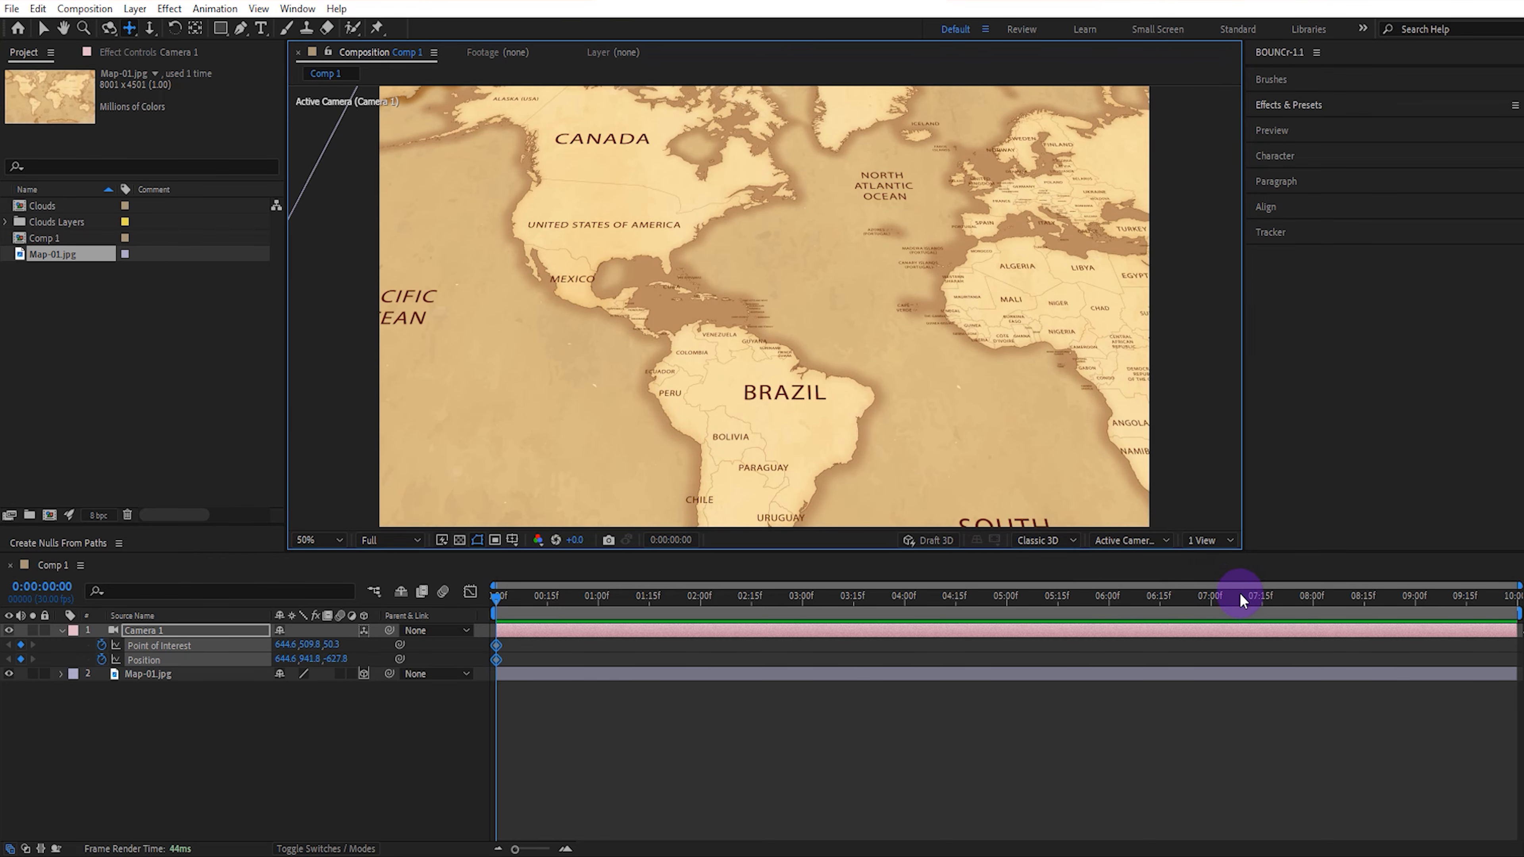
# At 8 seconds, pan and orbit the camera across the map to frame Africa and Asia.
pyautogui.click(1314, 600)
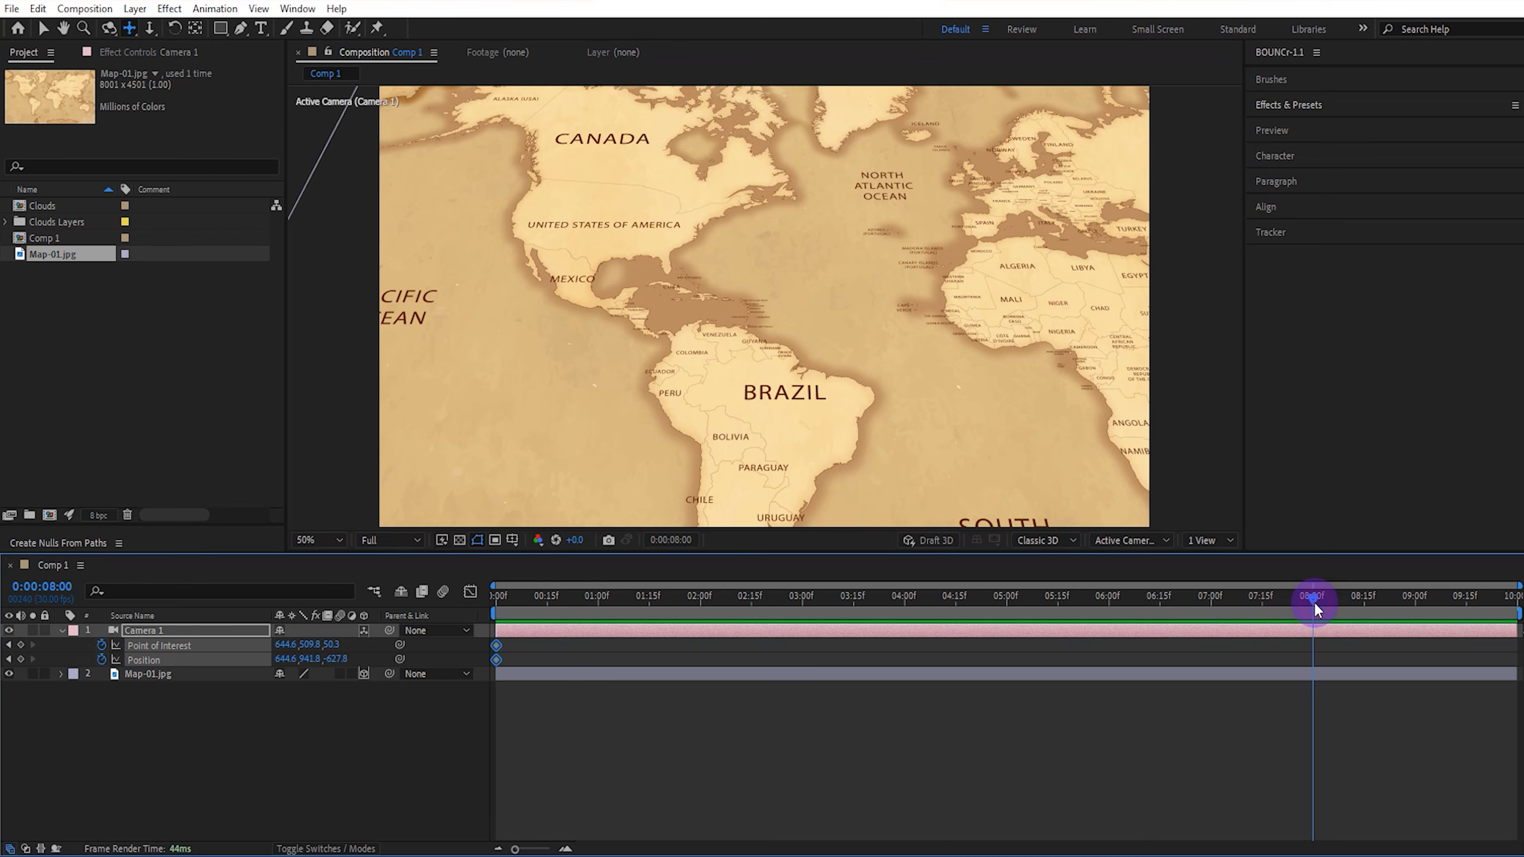
pyautogui.moveTo(988, 372); pyautogui.dragTo(680, 356)
pyautogui.moveTo(1049, 242); pyautogui.dragTo(965, 218)
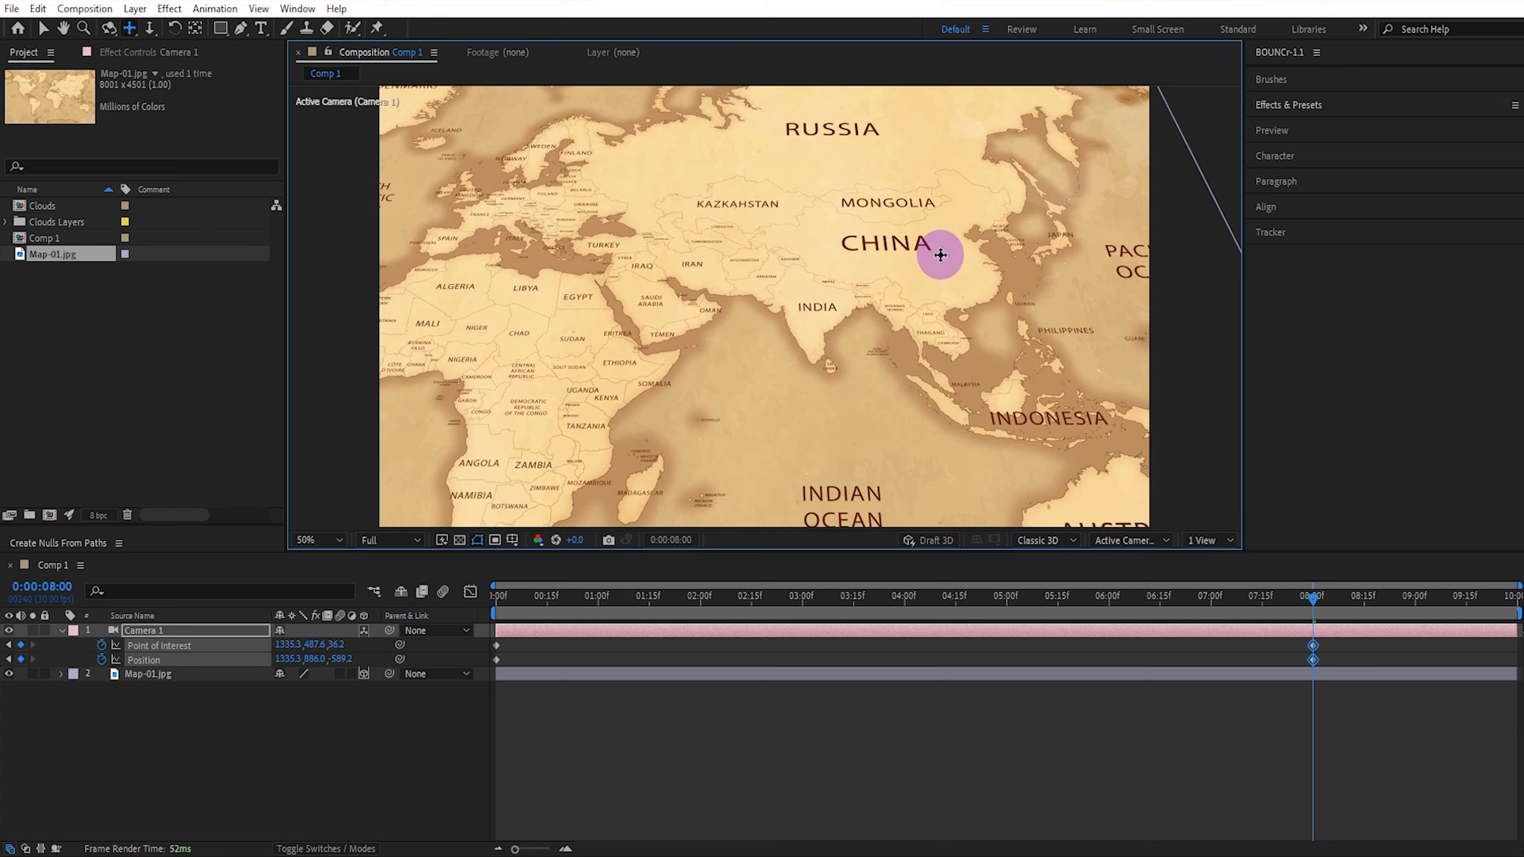
pyautogui.press('1')
pyautogui.press('2')
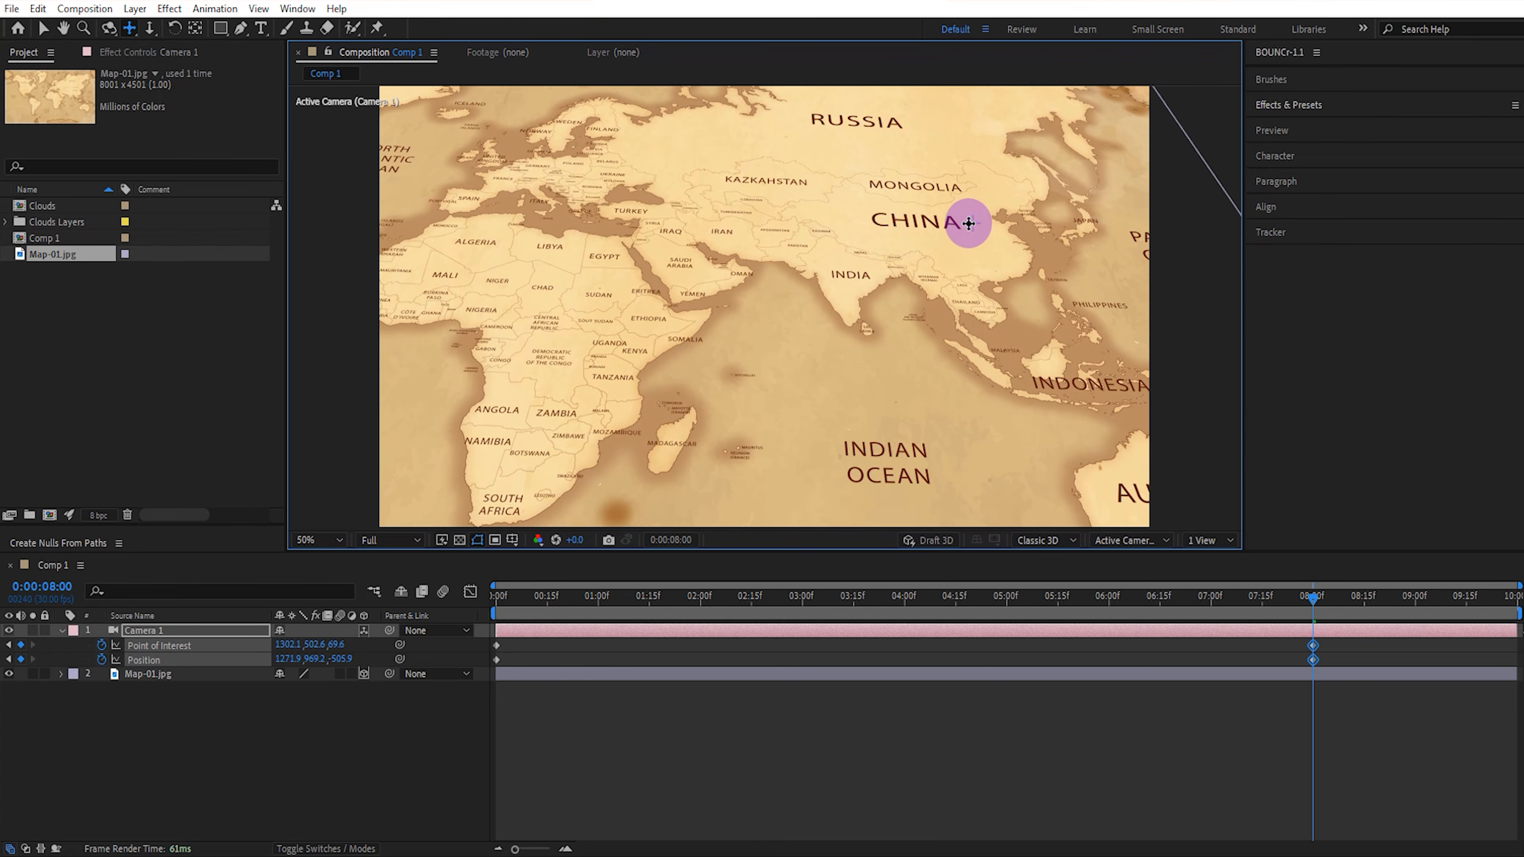
# Shift the camera's opening Point of Interest and Position keyframes from the first frame to 2 seconds.
pyautogui.moveTo(1312, 601); pyautogui.dragTo(429, 598)
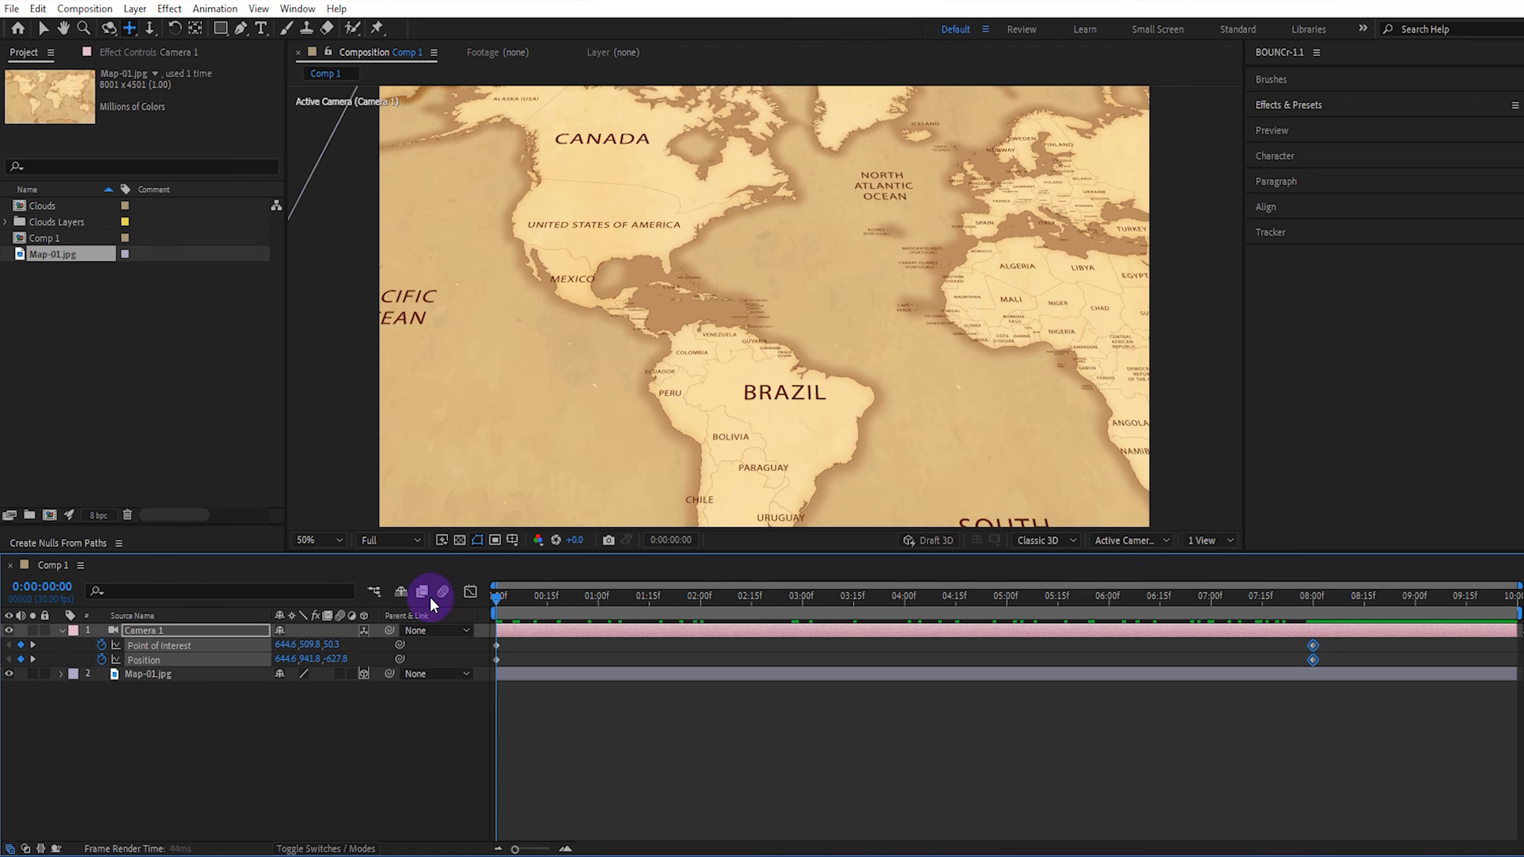
pyautogui.click(701, 601)
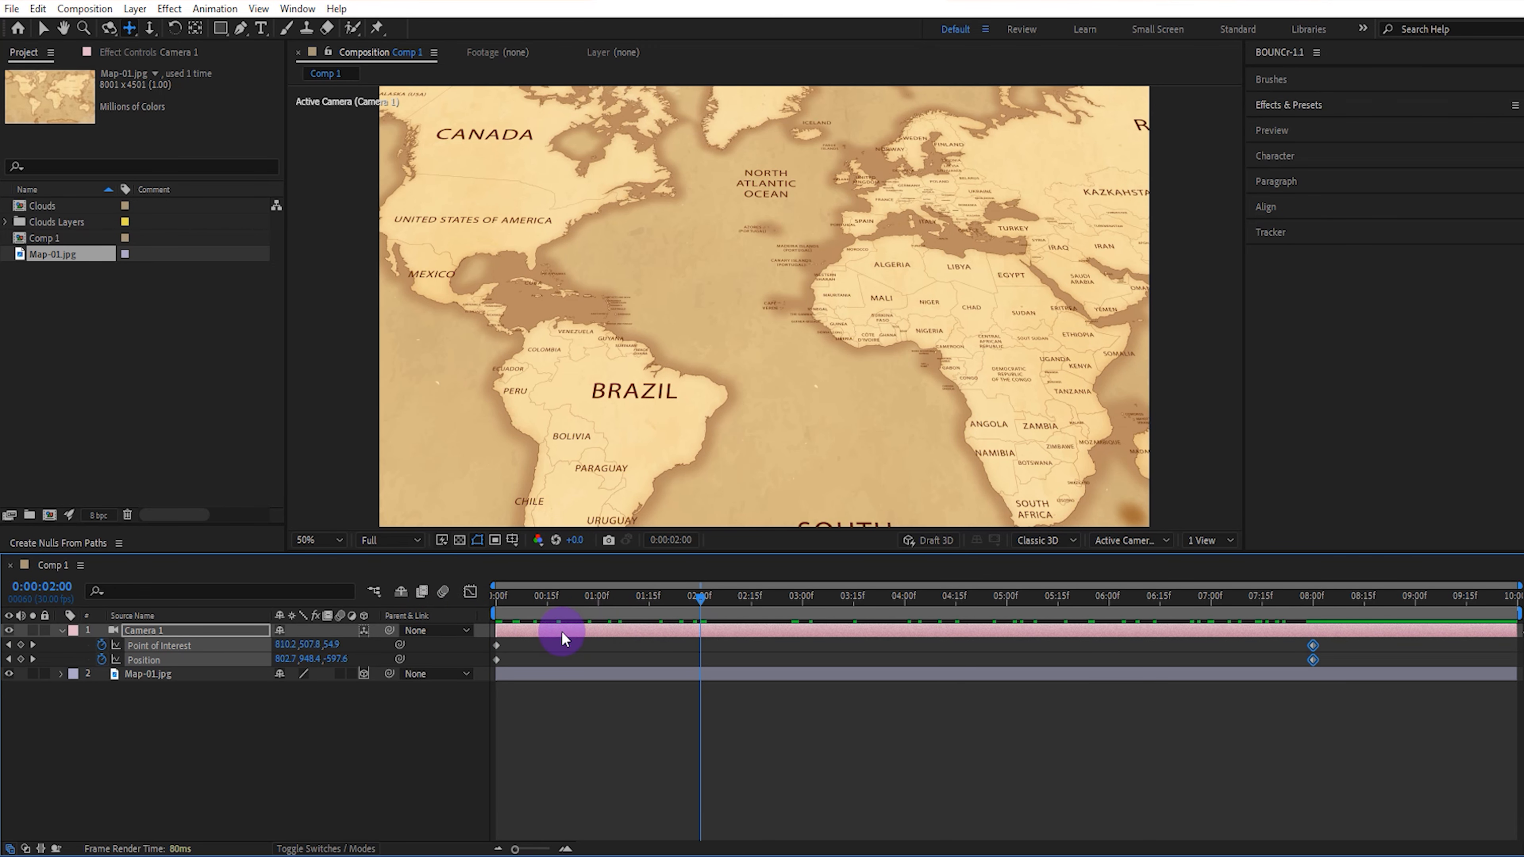
pyautogui.click(508, 650)
pyautogui.moveTo(508, 649); pyautogui.dragTo(688, 658)
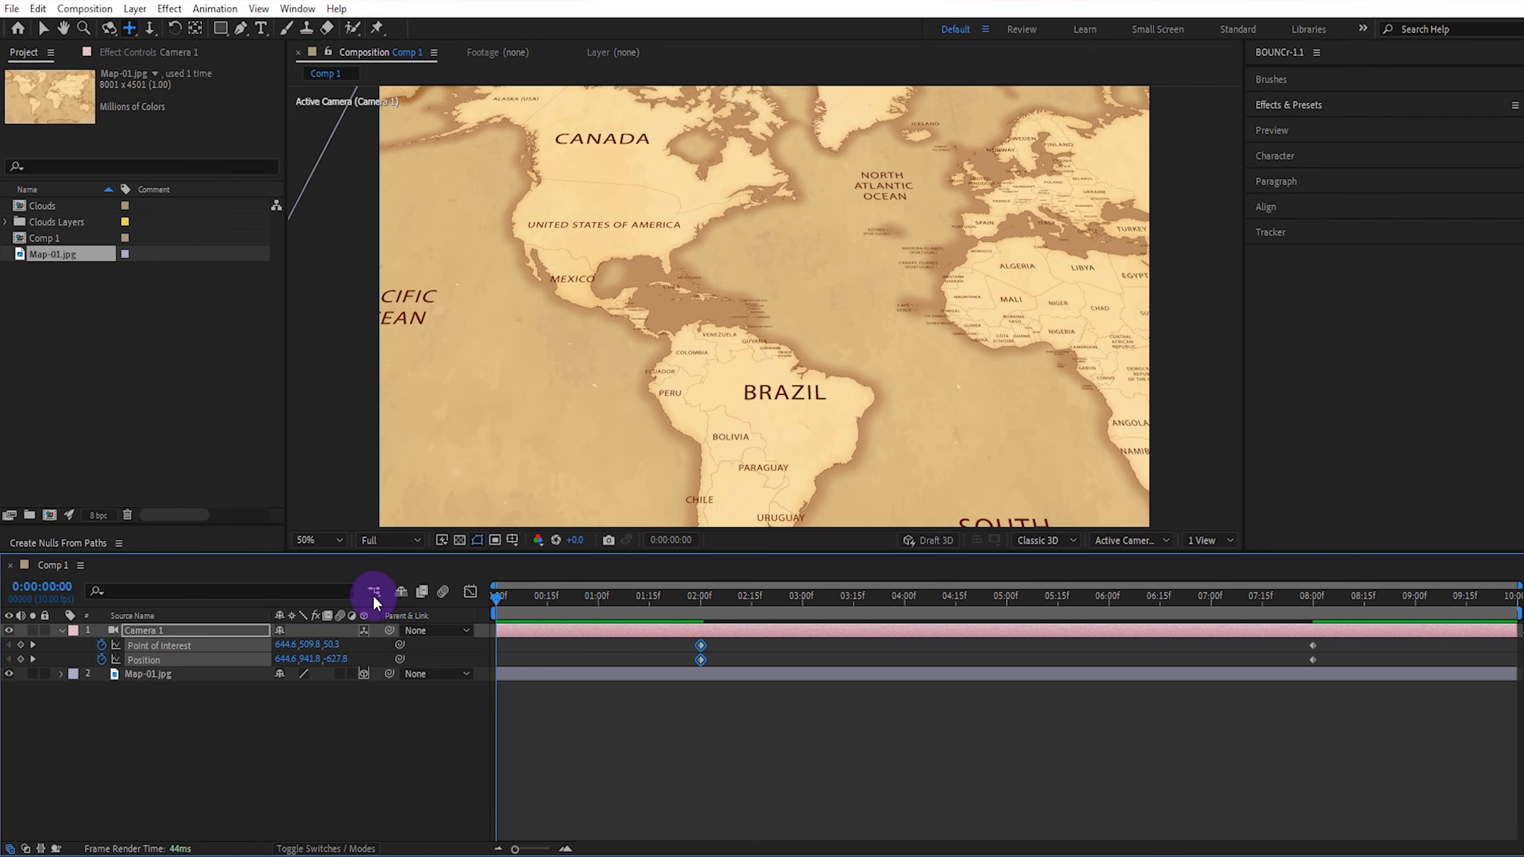
# Move the camera closer to North America at the first frame and closer to Asia at the last frame.
pyautogui.moveTo(607, 291); pyautogui.dragTo(706, 235)
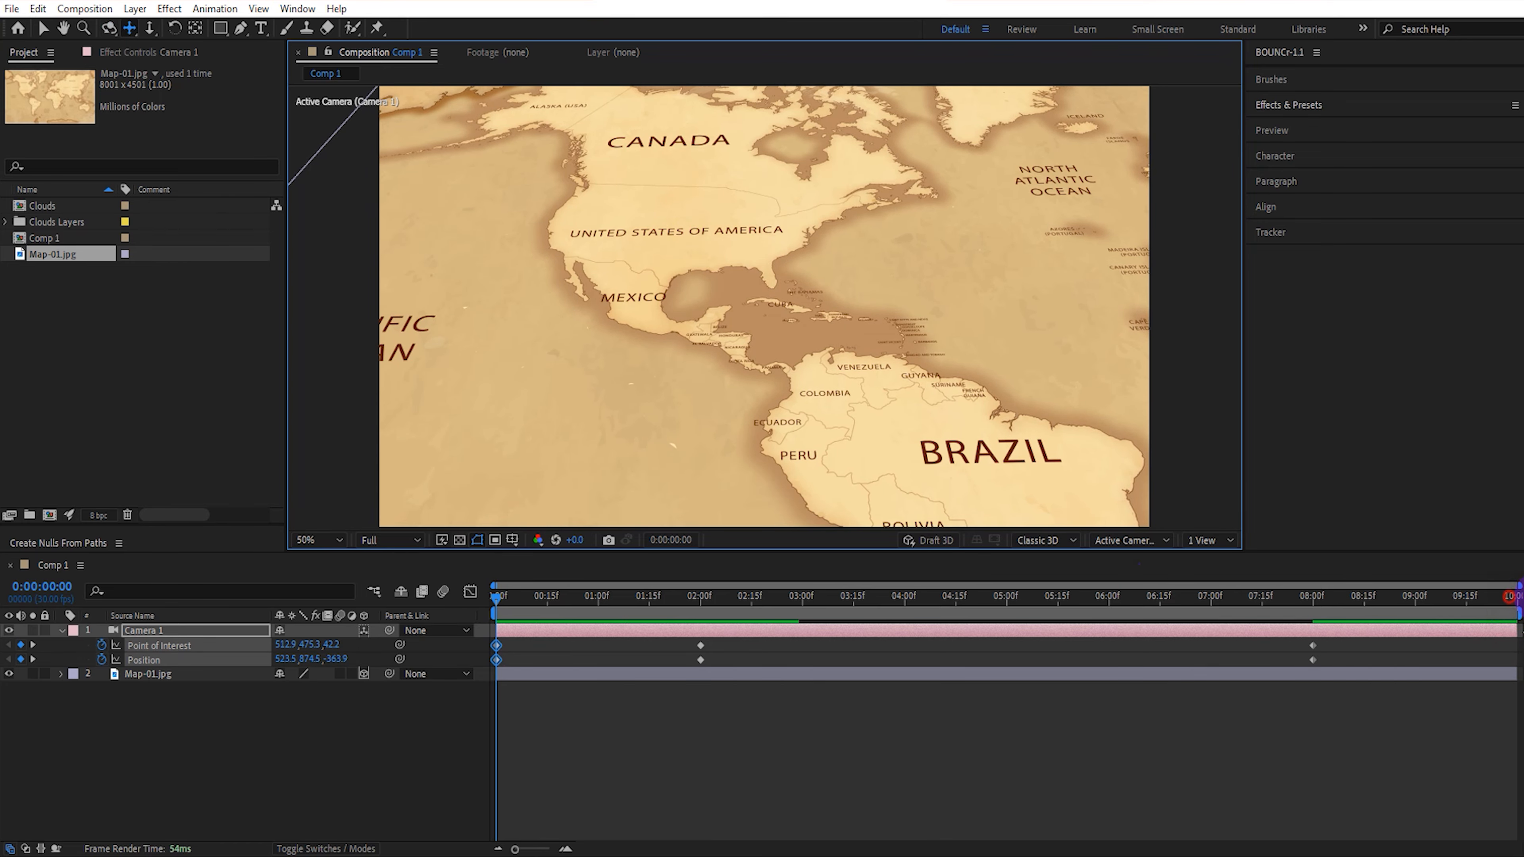
pyautogui.press('End')
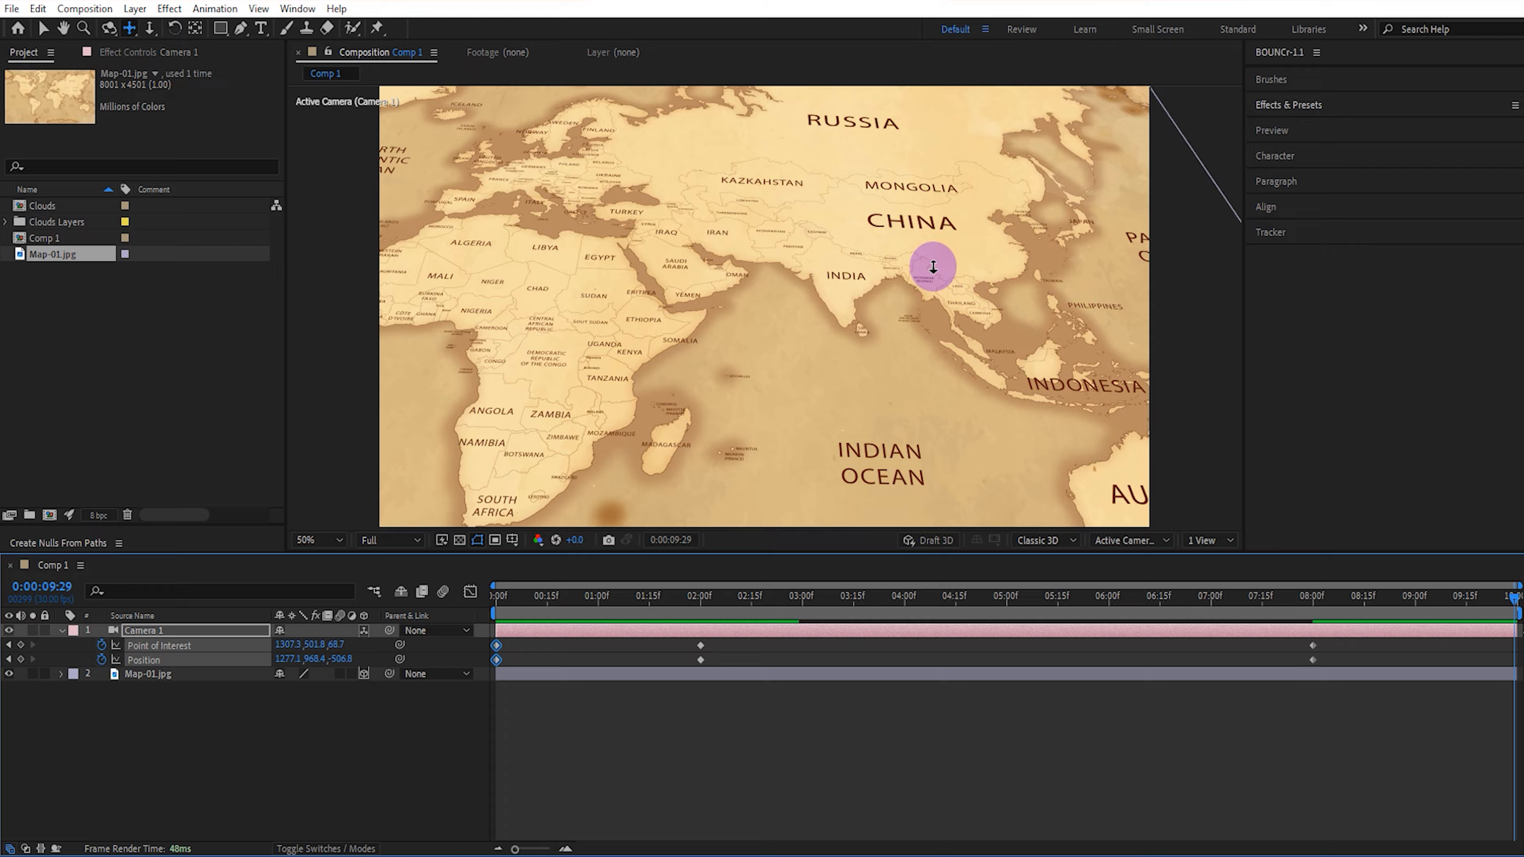
pyautogui.press('3')
pyautogui.moveTo(933, 267)
pyautogui.mouseDown()
pyautogui.moveTo(949, 190)
pyautogui.moveTo(887, 210)
pyautogui.moveTo(922, 258)
pyautogui.moveTo(928, 239)
pyautogui.mouseUp()
pyautogui.press('2')
pyautogui.press('1')
pyautogui.press('2')
pyautogui.press('2')
pyautogui.moveTo(1349, 596); pyautogui.dragTo(442, 540)
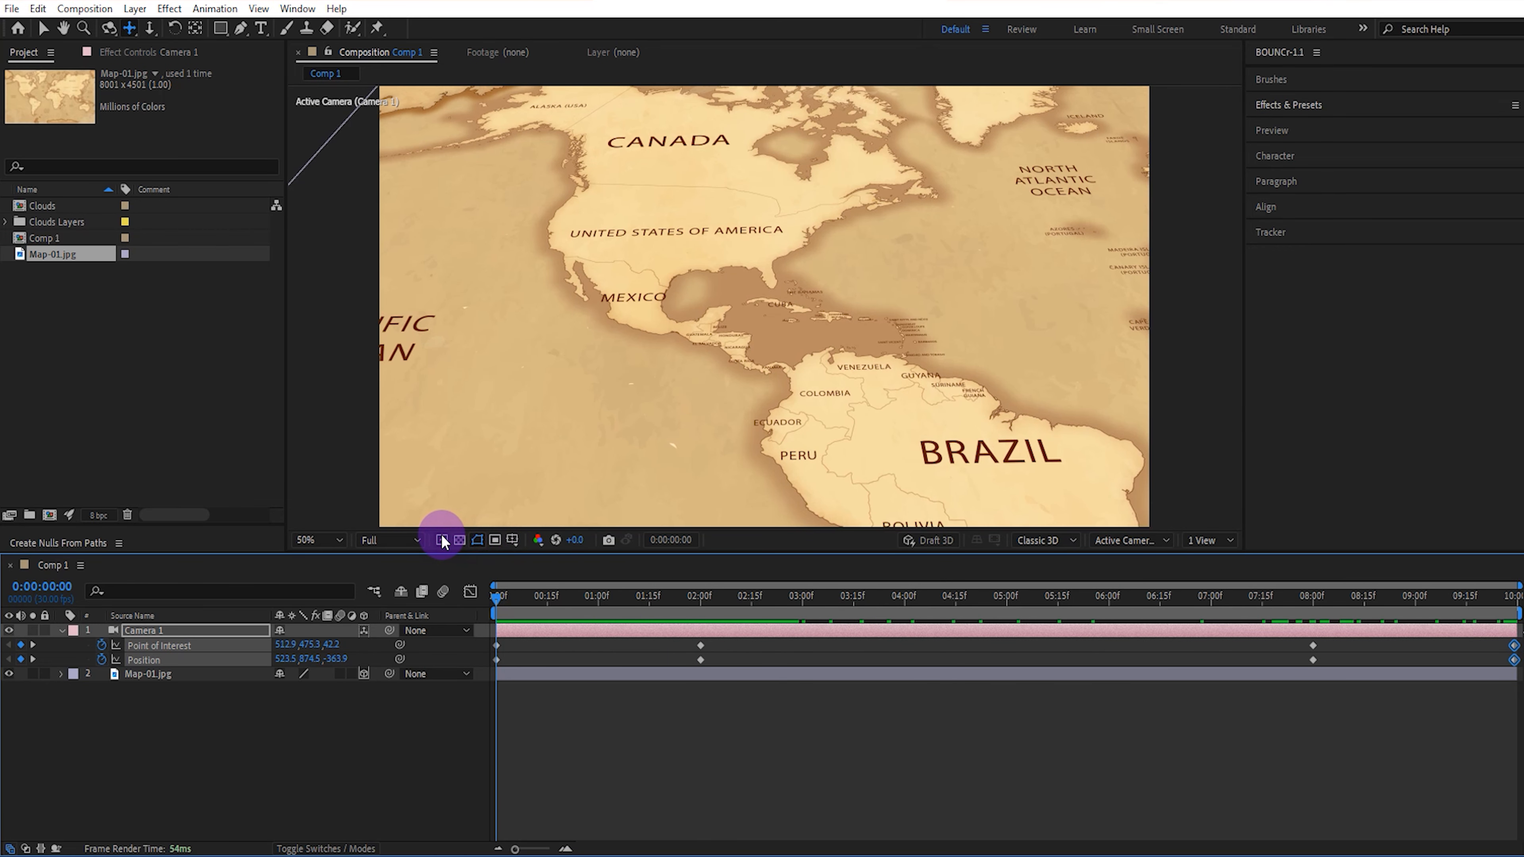
# Apply Easy Ease to the camera's Point of Interest and Position keyframes at 2 and 8 seconds.
pyautogui.moveTo(1330, 643); pyautogui.dragTo(647, 664)
pyautogui.press('F9')
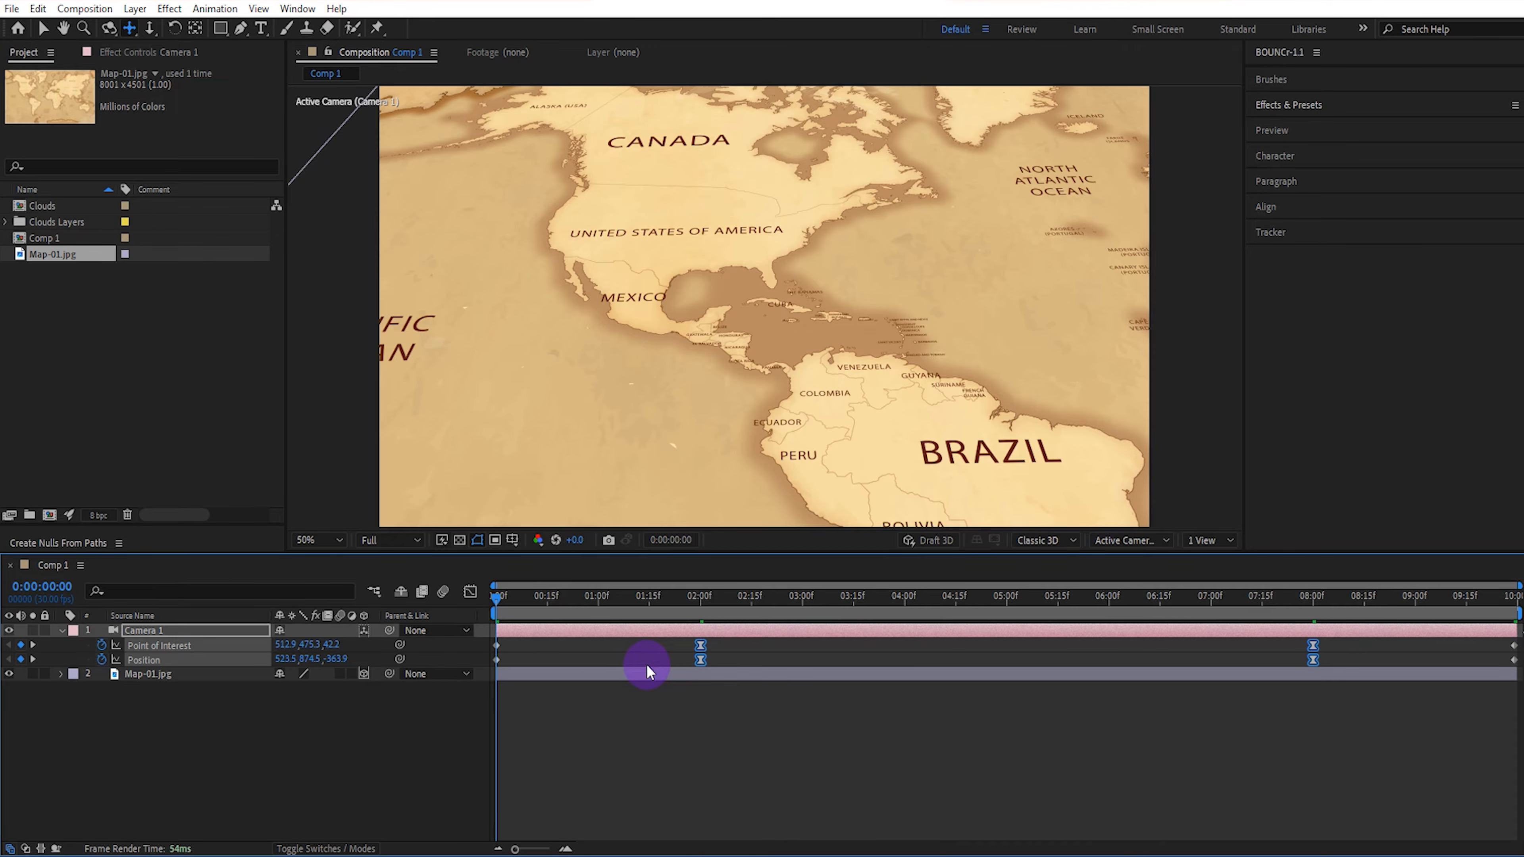
pyautogui.moveTo(503, 597); pyautogui.dragTo(408, 624)
# Add the seven cloud images from Clouds Layers between Camera 1 and the map, and make them 3D layers.
pyautogui.click(133, 373)
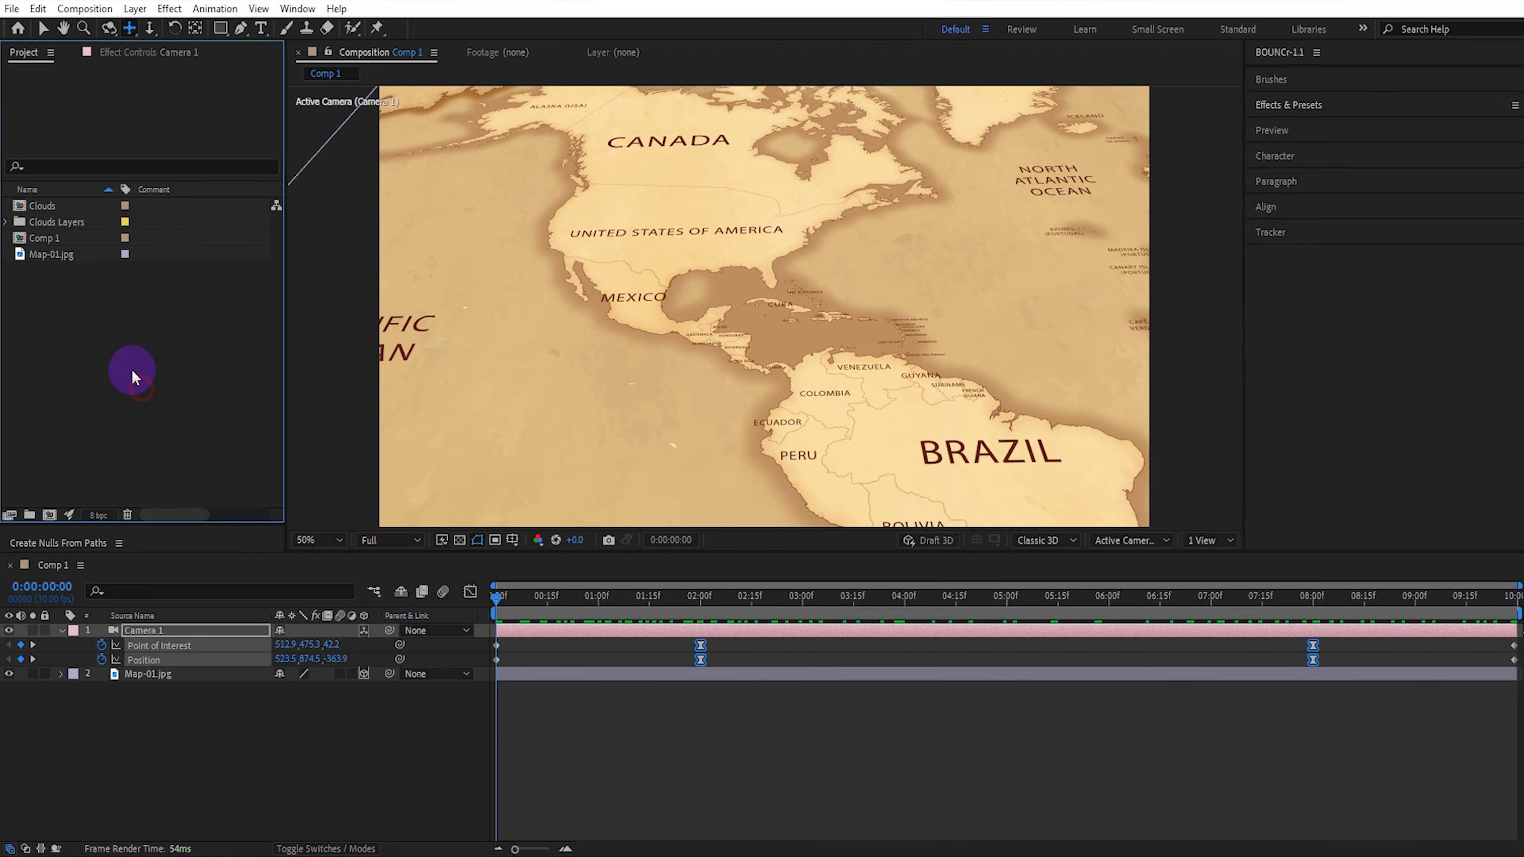
pyautogui.click(7, 222)
pyautogui.click(66, 238)
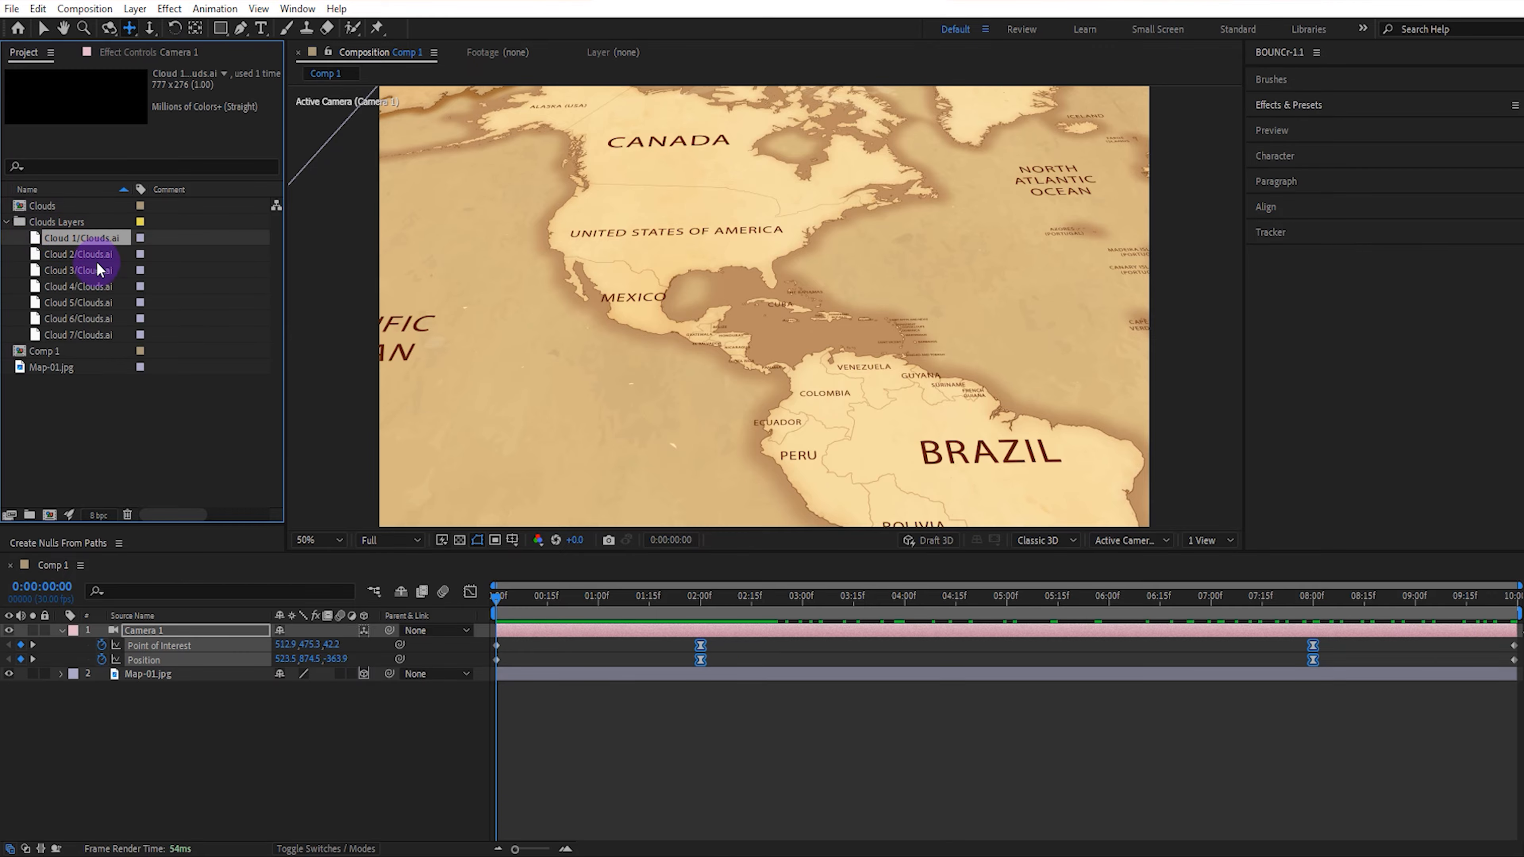
pyautogui.keyDown('shift'); pyautogui.click(108, 334); pyautogui.keyUp('shift')
pyautogui.moveTo(109, 333); pyautogui.dragTo(178, 664)
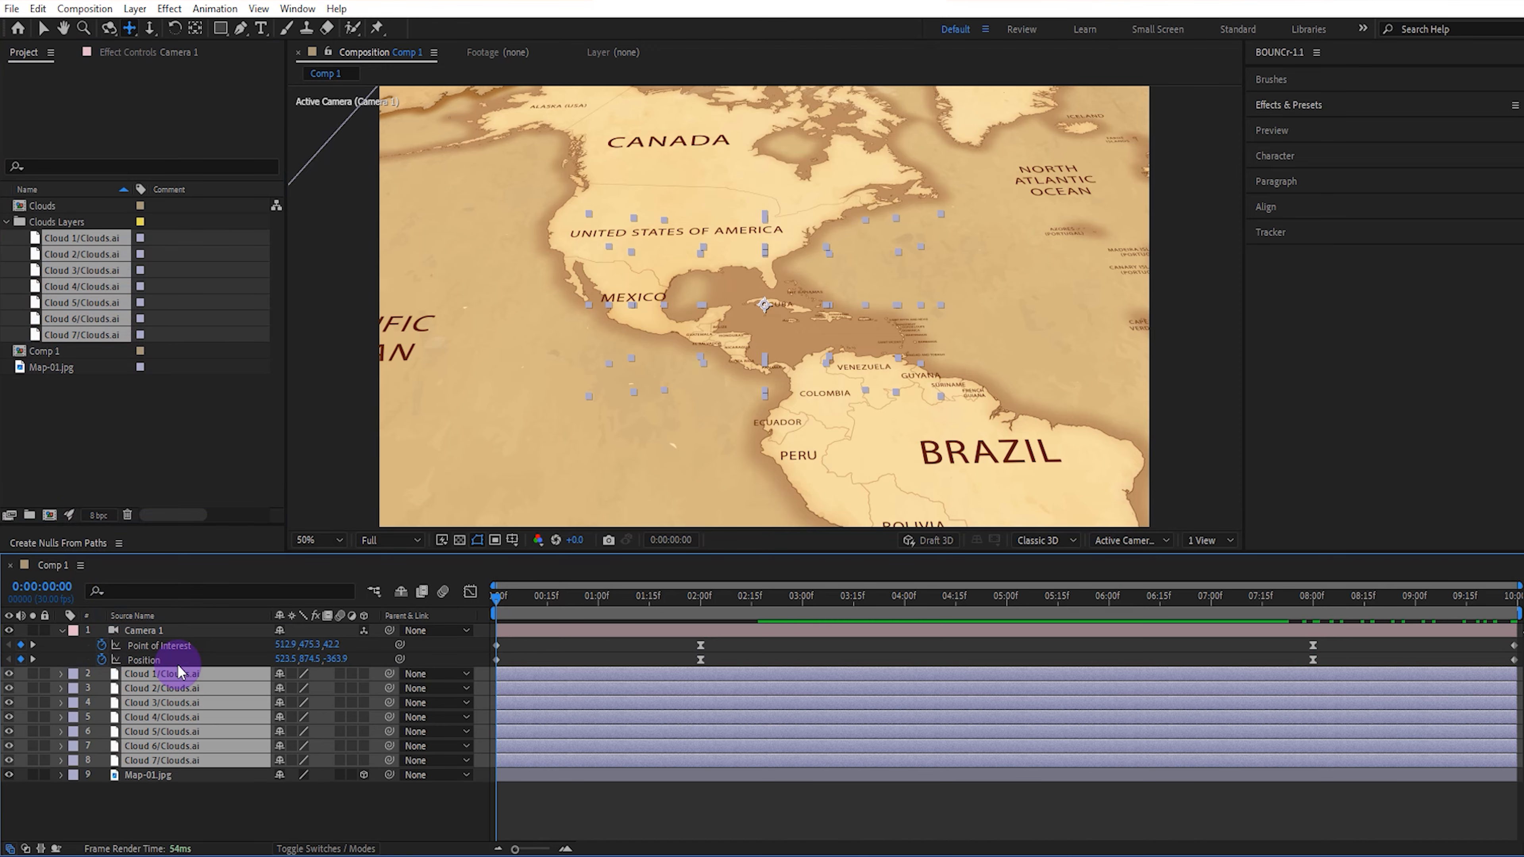
pyautogui.click(362, 677)
pyautogui.click(252, 798)
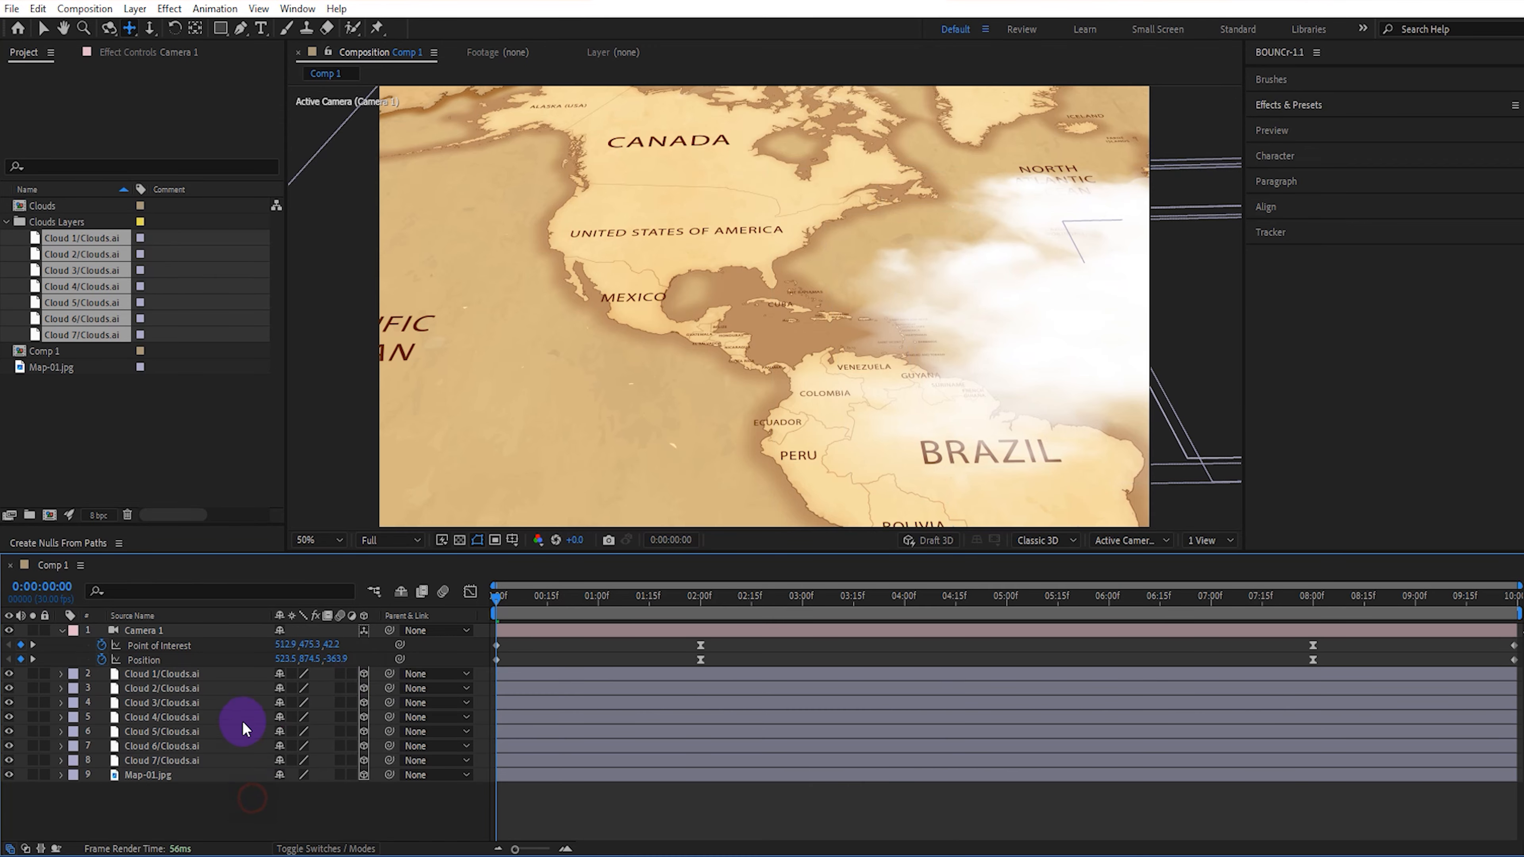
# Move Cloud 1 over the area just south of Mexico and raise it above the map surface.
pyautogui.click(229, 675)
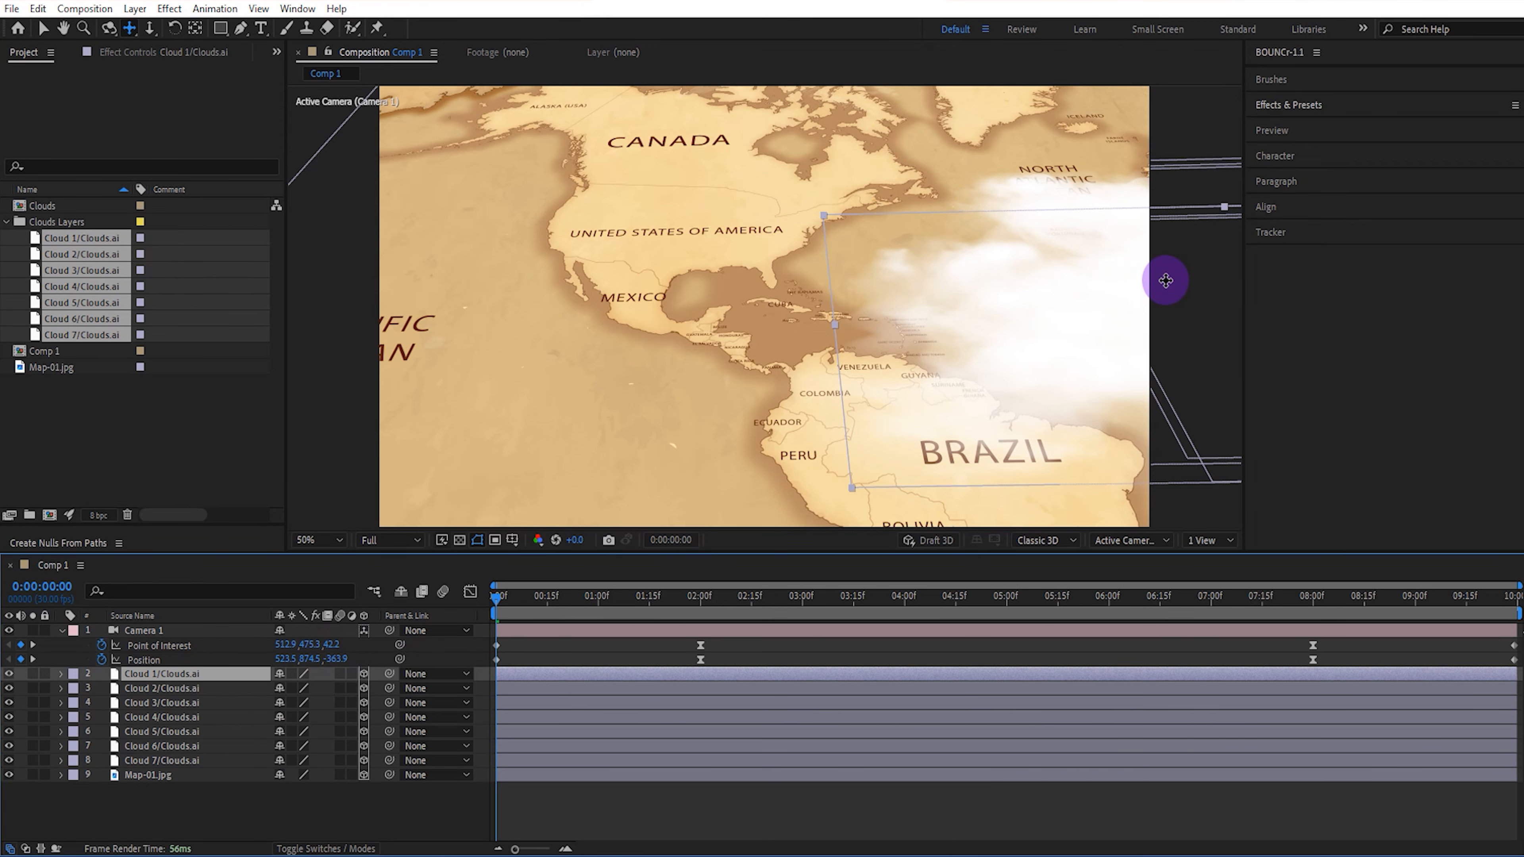
pyautogui.press('v')
pyautogui.moveTo(1165, 280); pyautogui.dragTo(519, 313)
pyautogui.moveTo(1118, 334); pyautogui.dragTo(848, 343)
pyautogui.moveTo(611, 290)
pyautogui.mouseDown()
pyautogui.moveTo(621, 258)
pyautogui.moveTo(607, 269)
pyautogui.mouseUp()
pyautogui.moveTo(786, 331); pyautogui.dragTo(743, 353)
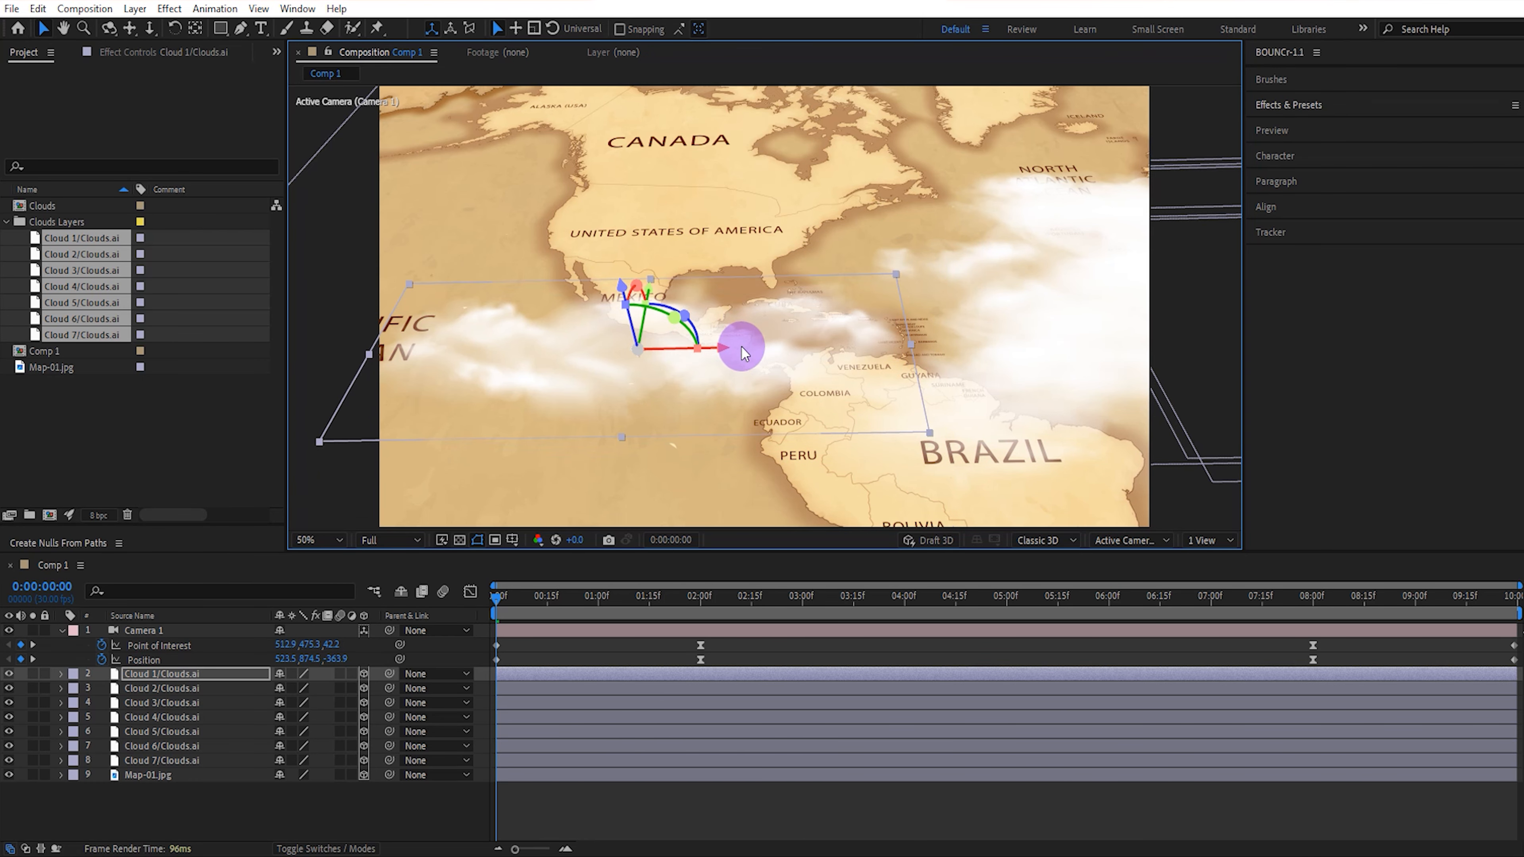
# Place Cloud 2 over western Canada and Cloud 3 over the North Atlantic.
pyautogui.click(197, 690)
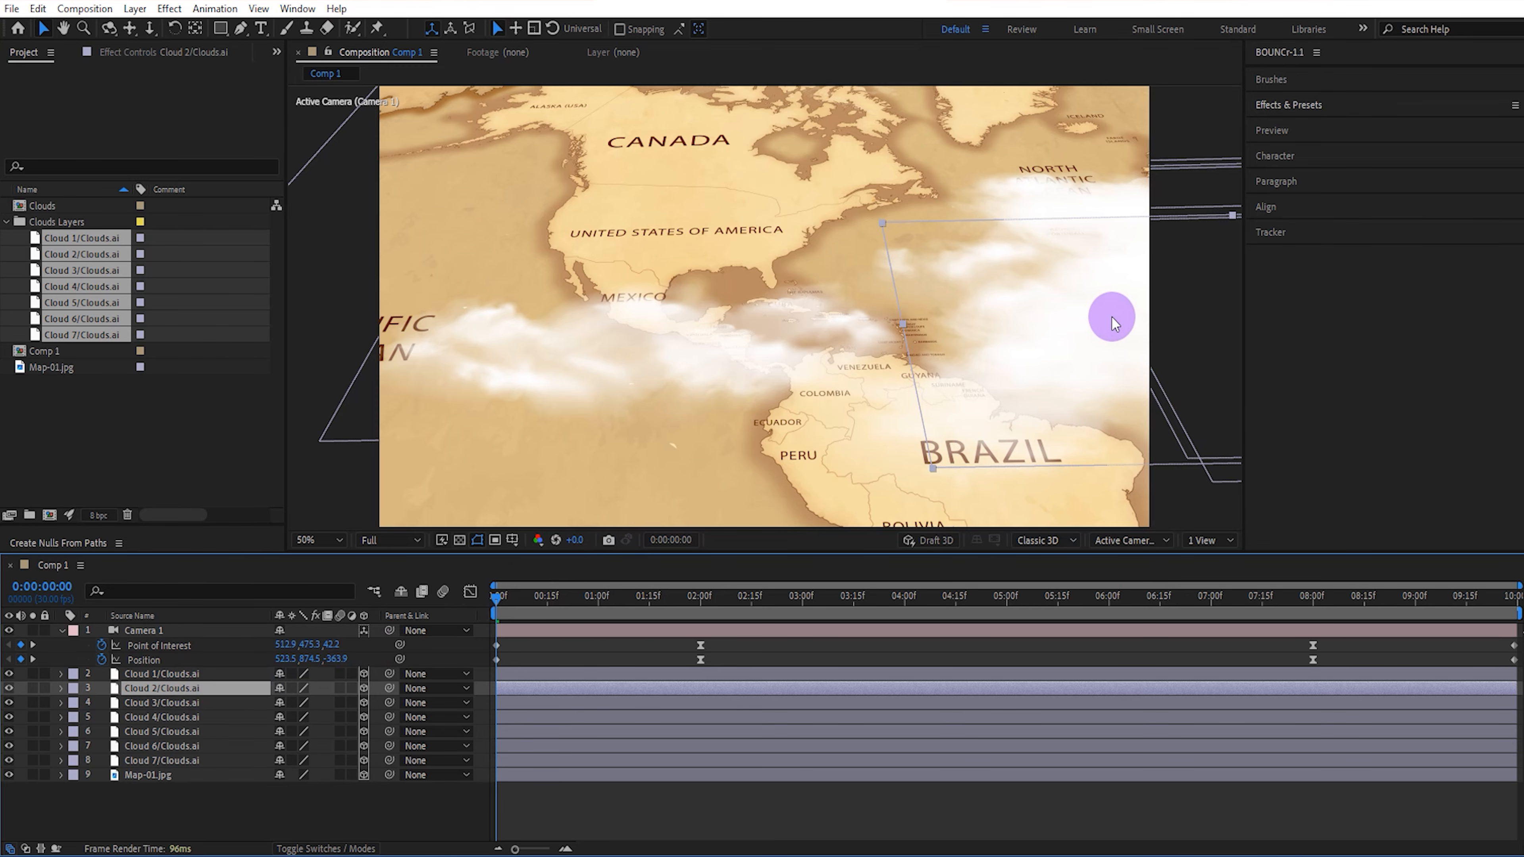
pyautogui.moveTo(1111, 322); pyautogui.dragTo(619, 159)
pyautogui.click(180, 704)
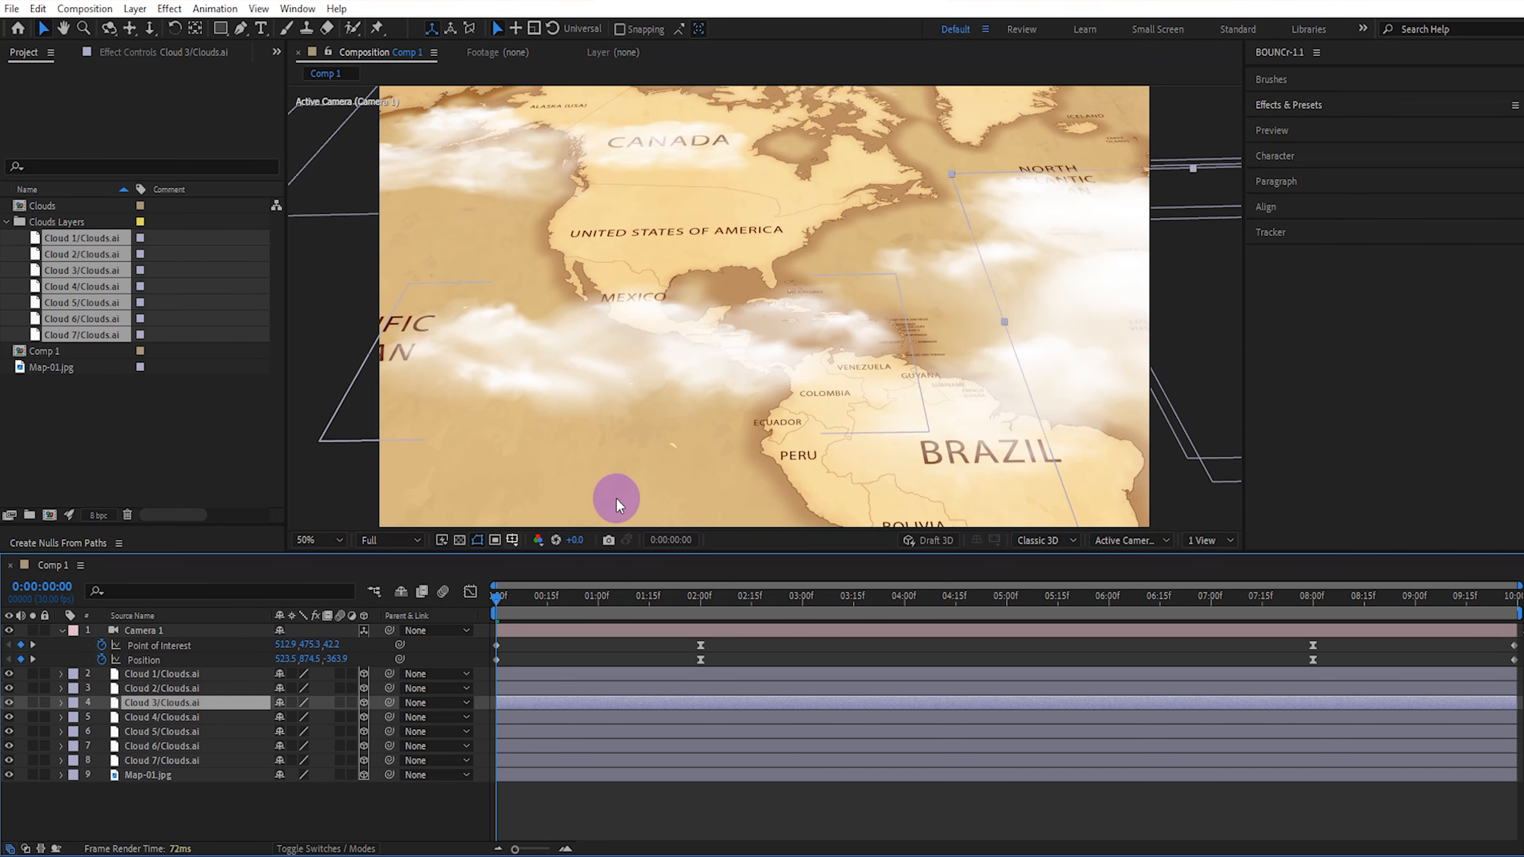
pyautogui.moveTo(1131, 322); pyautogui.dragTo(1072, 232)
# At 2 seconds, move Cloud 4 over Brazil and adjust its height above the map.
pyautogui.moveTo(631, 599); pyautogui.dragTo(700, 599)
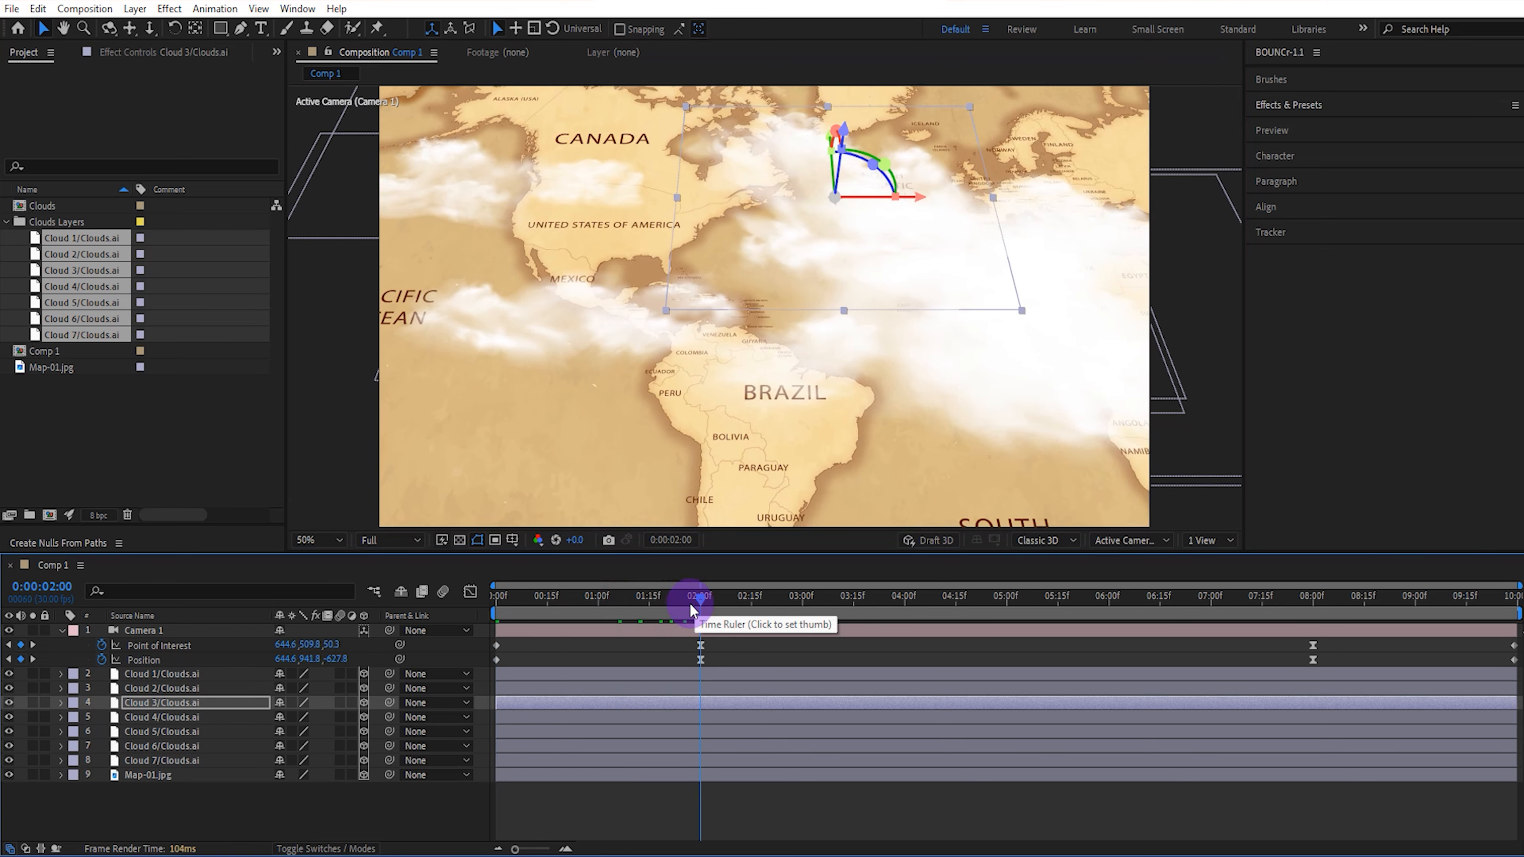
pyautogui.click(198, 718)
pyautogui.moveTo(985, 293); pyautogui.dragTo(761, 364)
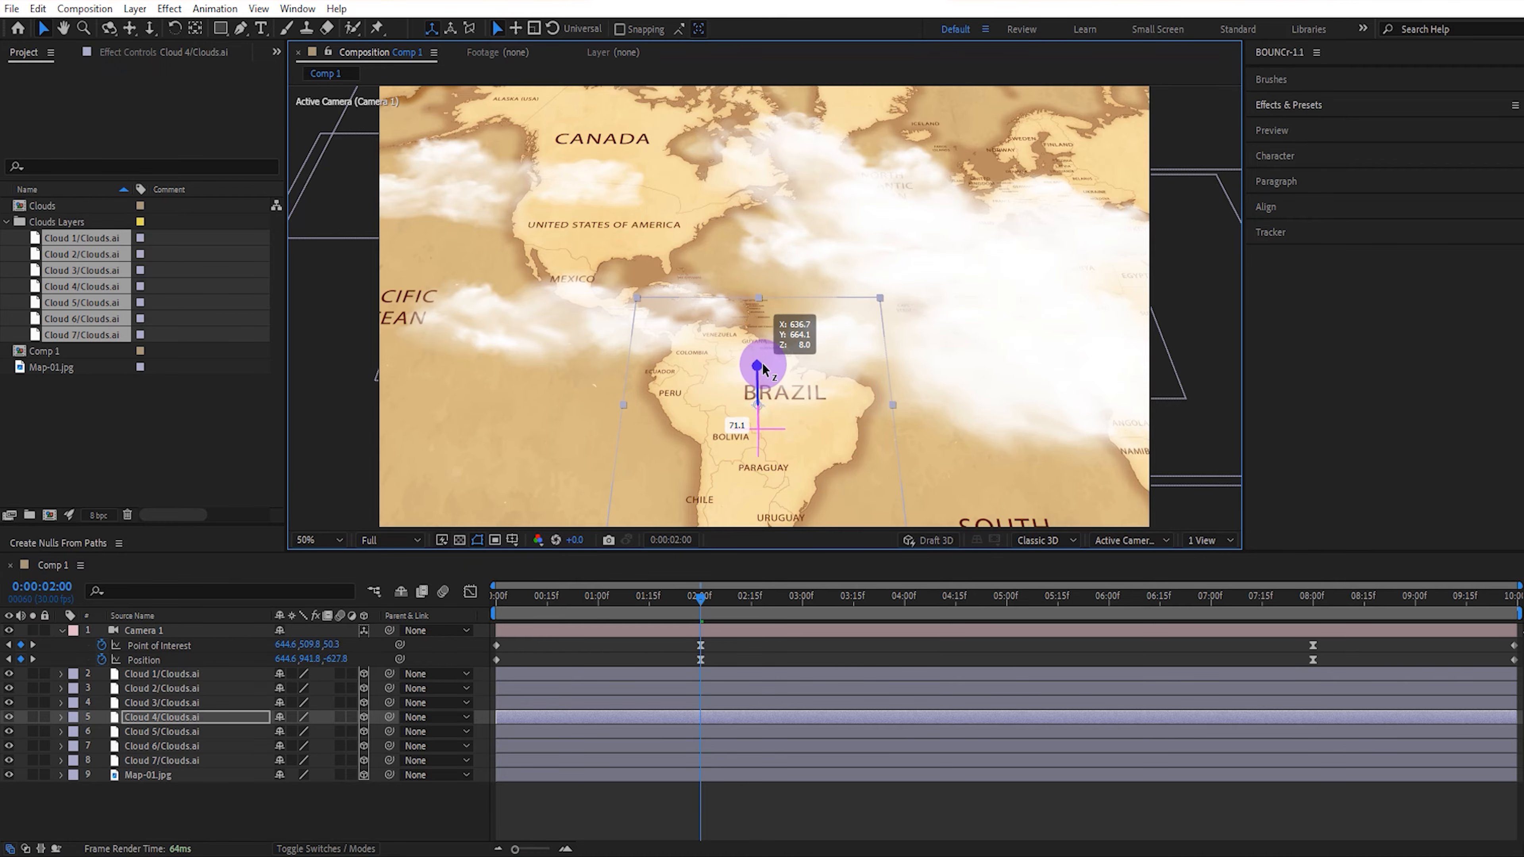
pyautogui.moveTo(757, 301); pyautogui.dragTo(766, 332)
pyautogui.click(721, 443)
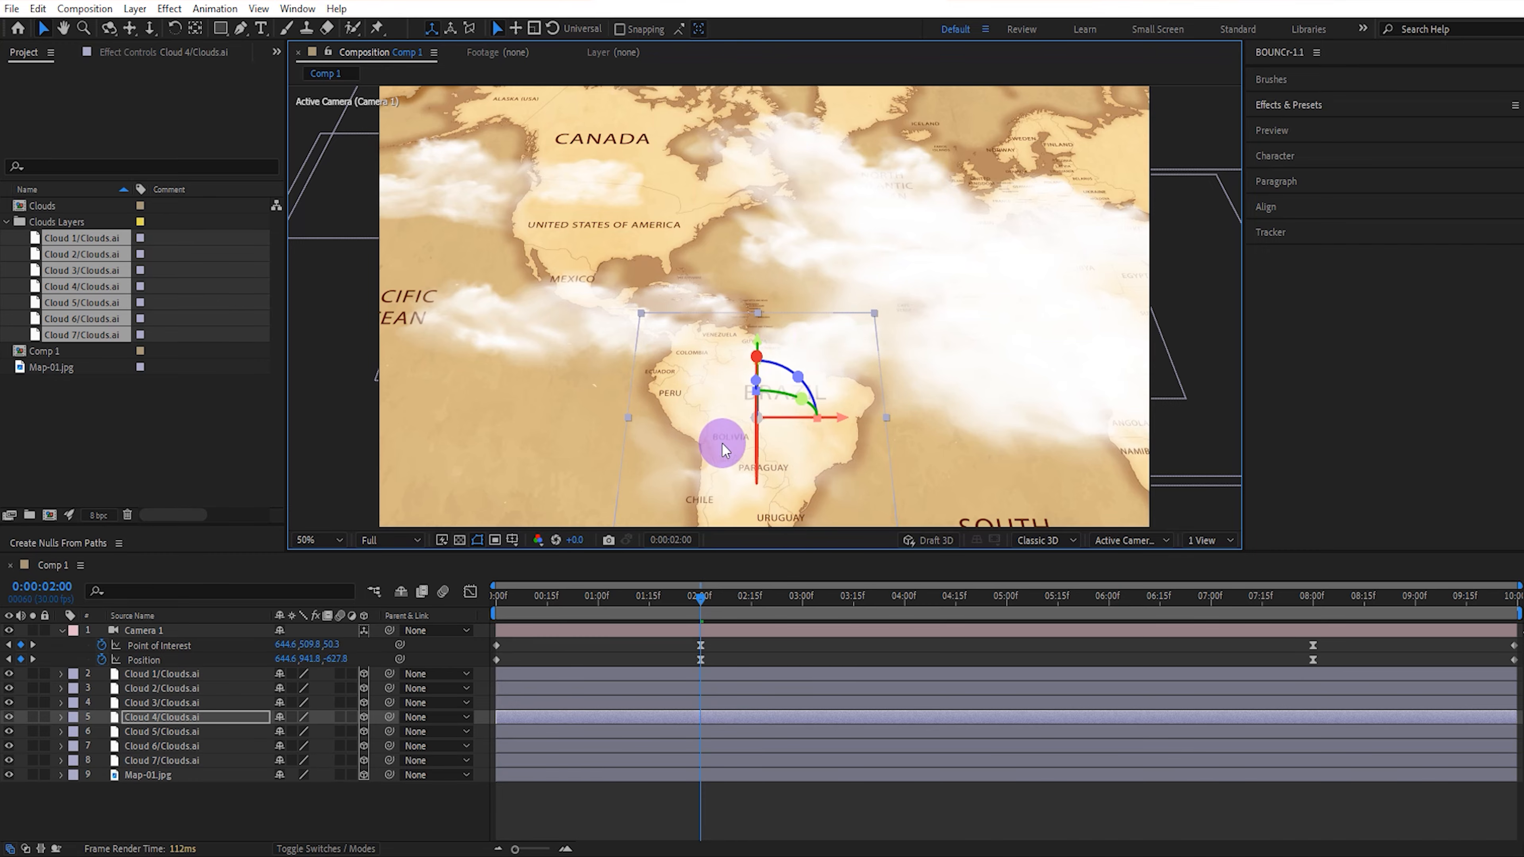
# At 0:00:03:13, move Cloud 5 over northern Europe and Cloud 6 over the ocean off southwestern Africa.
pyautogui.moveTo(701, 599); pyautogui.dragTo(848, 604)
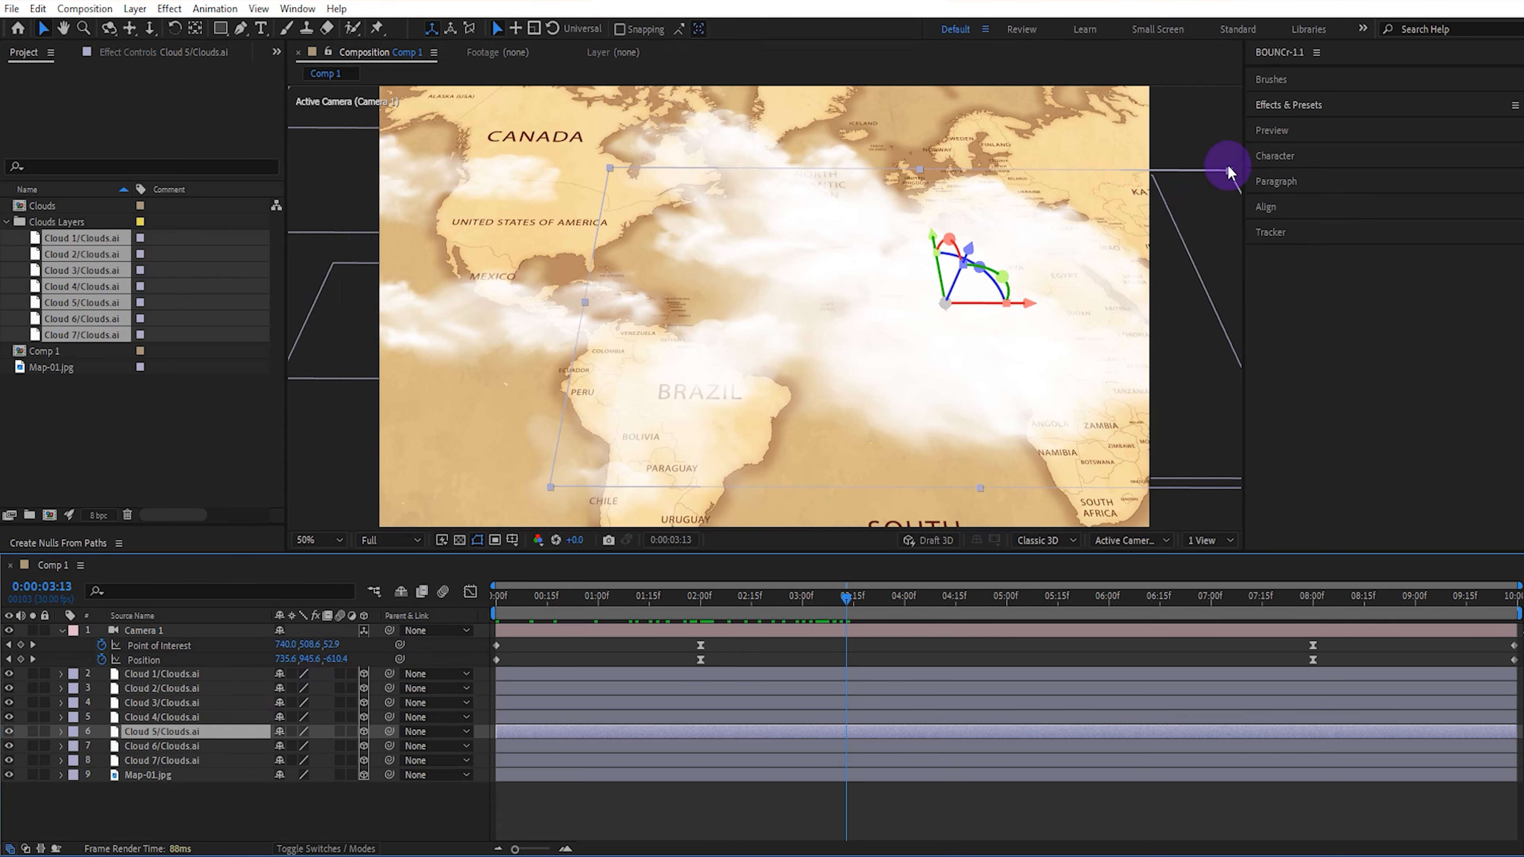
pyautogui.moveTo(1227, 173); pyautogui.dragTo(1031, 159)
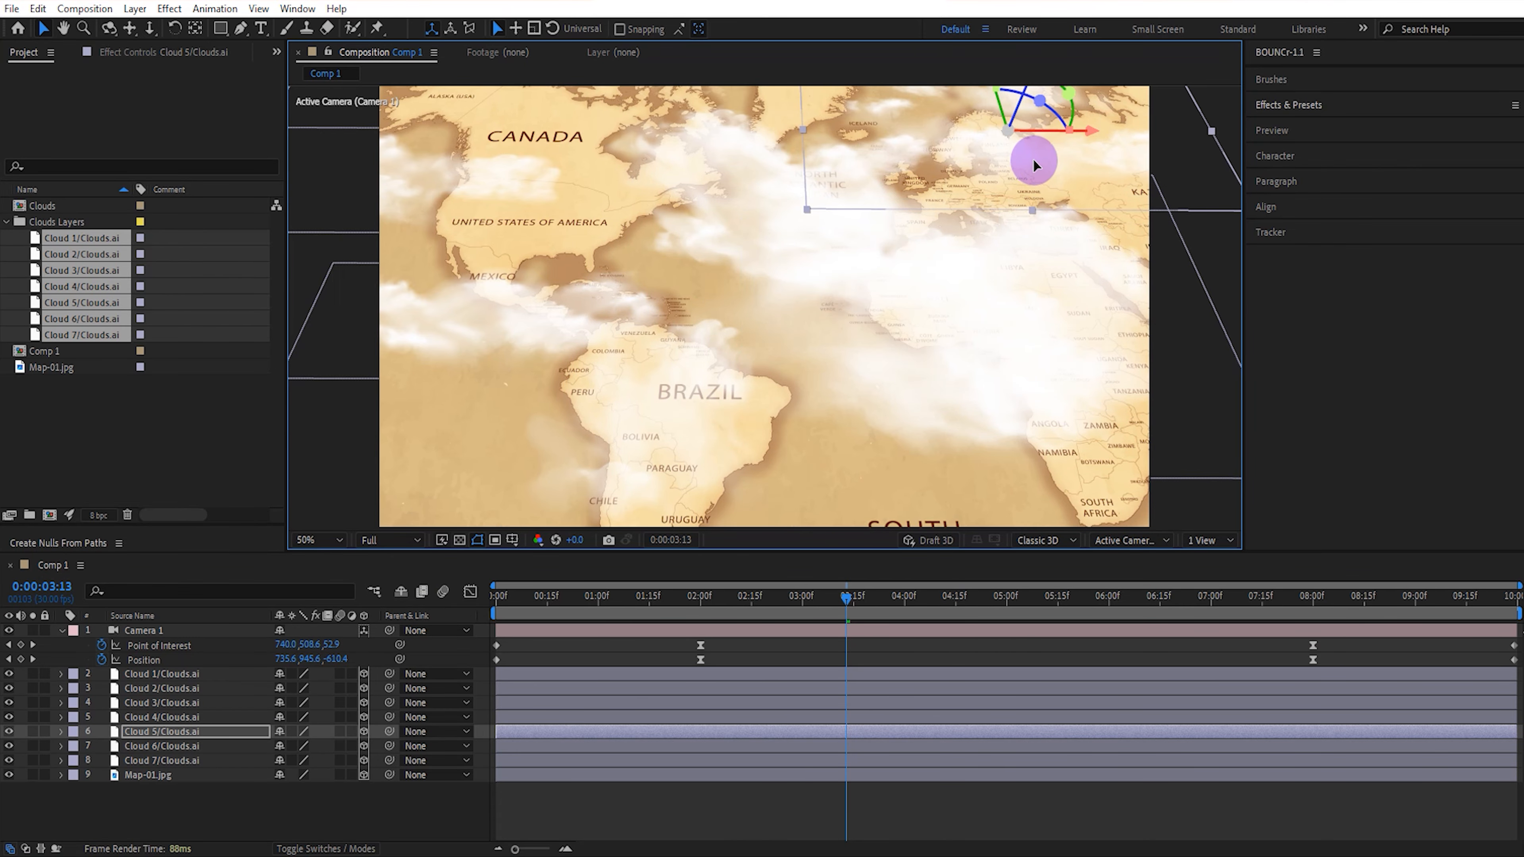
pyautogui.click(196, 747)
pyautogui.moveTo(931, 236); pyautogui.dragTo(957, 364)
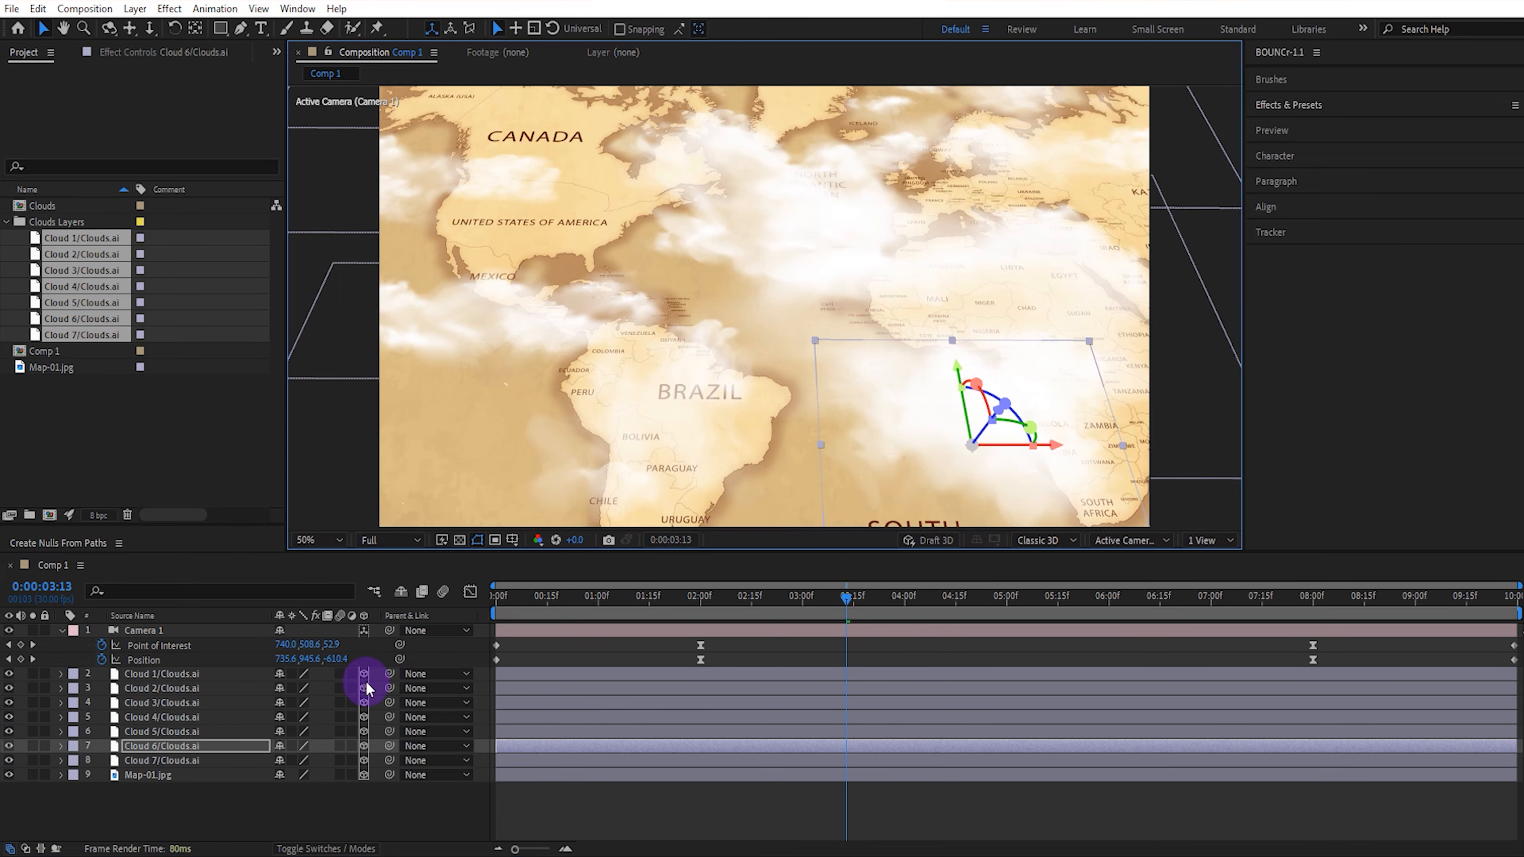
# Advance to about 5 seconds and move Cloud 7 east over the Arabian Sea and India.
pyautogui.moveTo(845, 601); pyautogui.dragTo(1020, 603)
pyautogui.click(196, 761)
pyautogui.moveTo(815, 300); pyautogui.dragTo(1108, 301)
# At 0:00:06:25, duplicate Cloud 5 and place the copy over Southeast Asia.
pyautogui.moveTo(1021, 597); pyautogui.dragTo(1191, 599)
pyautogui.click(196, 731)
pyautogui.hotkey('ctrl', 'd')
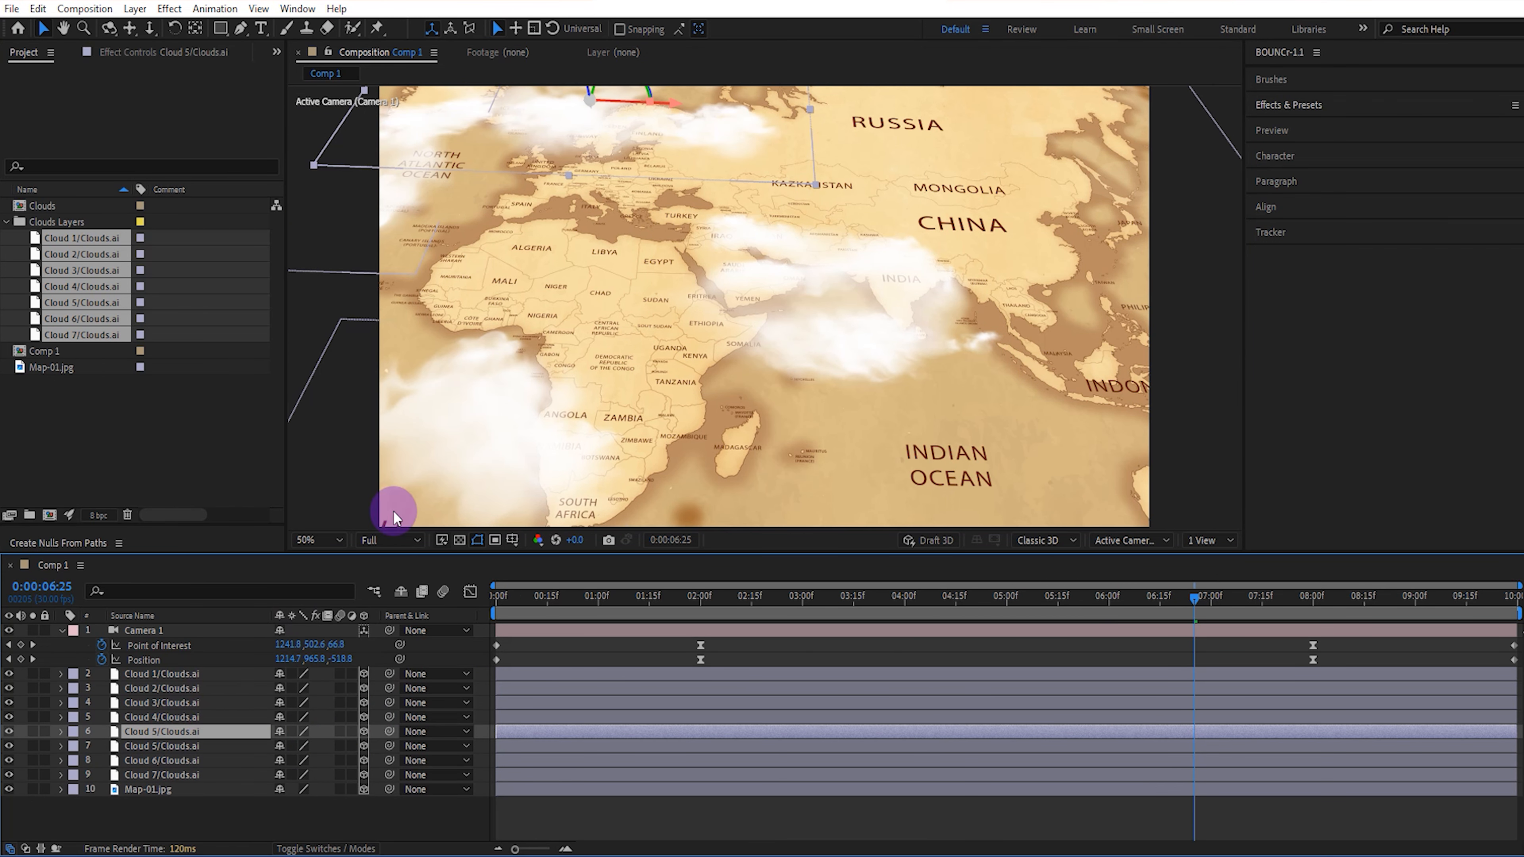
pyautogui.moveTo(1127, 327); pyautogui.dragTo(1222, 330)
pyautogui.moveTo(1178, 268); pyautogui.dragTo(1228, 245)
# Add further copies of Clouds 3, 5 and 6 and spread them around the map.
pyautogui.click(1212, 605)
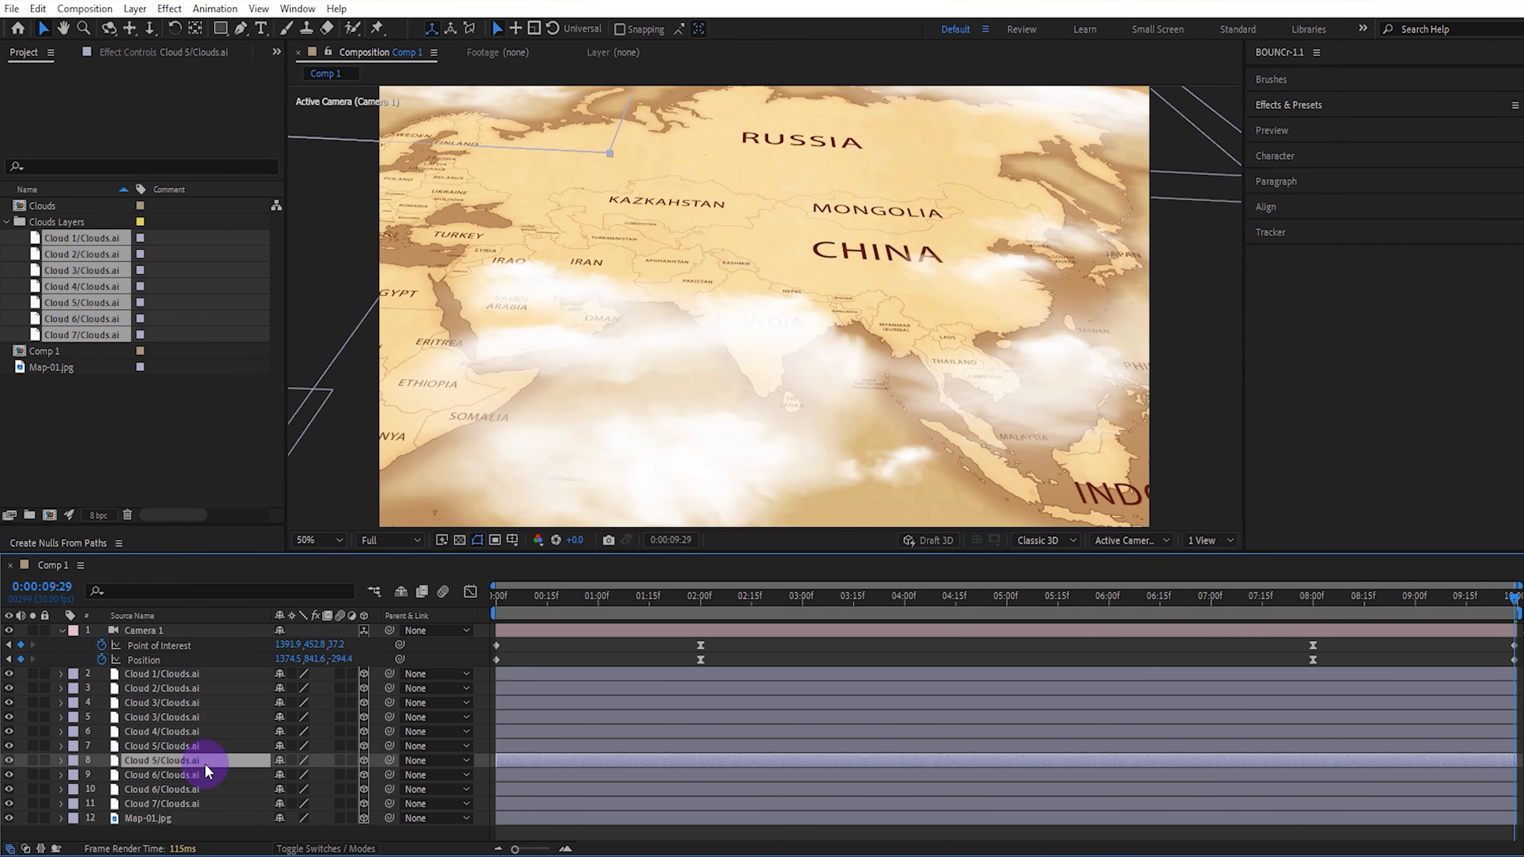
pyautogui.moveTo(527, 159); pyautogui.dragTo(882, 89)
pyautogui.click(697, 442)
pyautogui.moveTo(933, 395); pyautogui.dragTo(843, 397)
pyautogui.moveTo(652, 321); pyautogui.dragTo(645, 346)
pyautogui.moveTo(1506, 608); pyautogui.dragTo(379, 618)
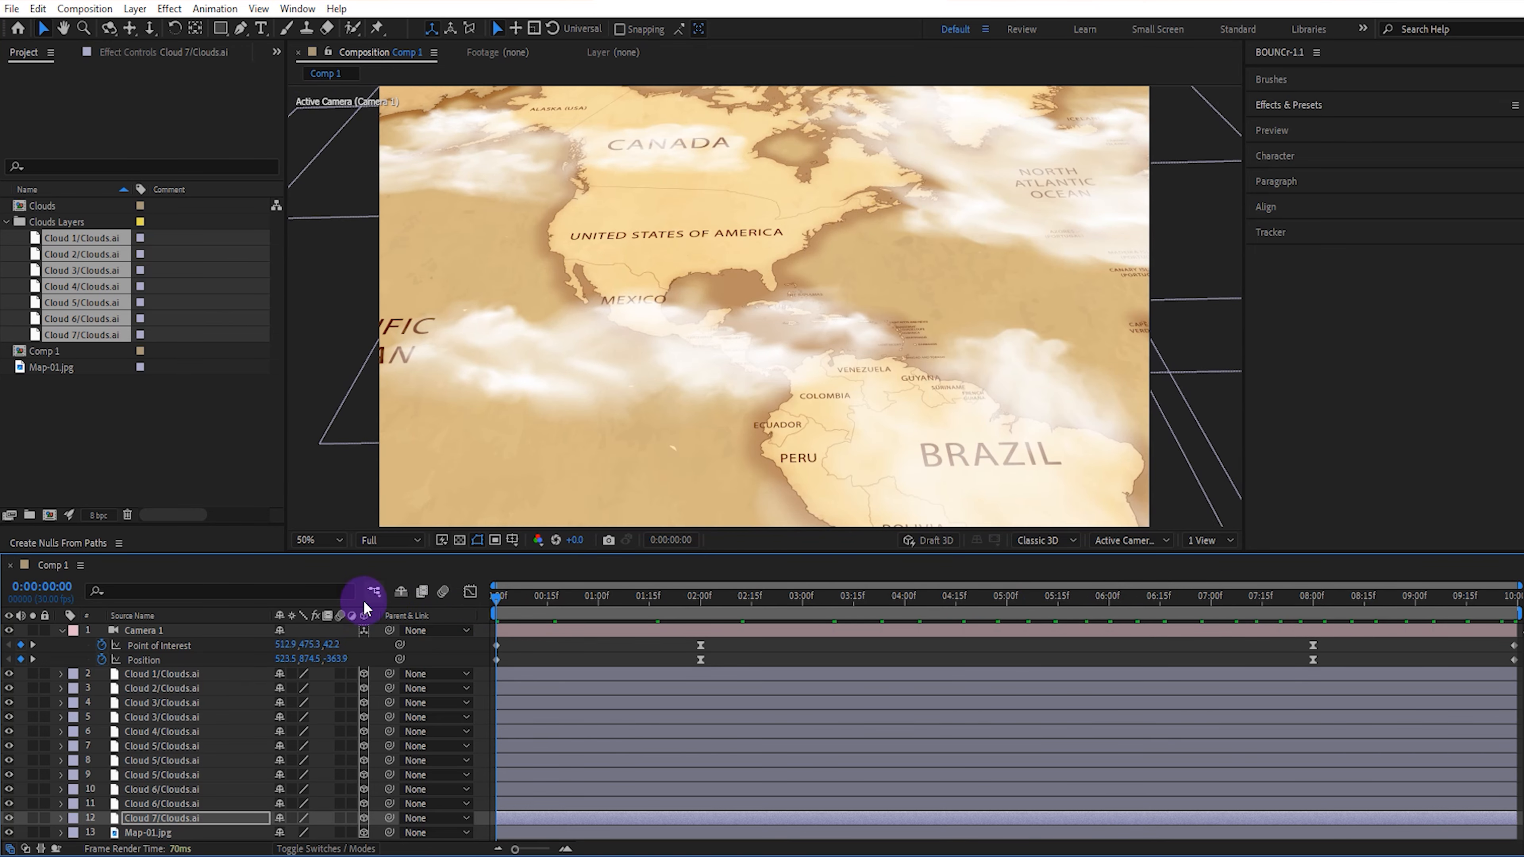
# Dolly Camera 1 closer to North America at the first frame, to a position of about 506.9, 816.4, -238.0.
pyautogui.click(551, 656)
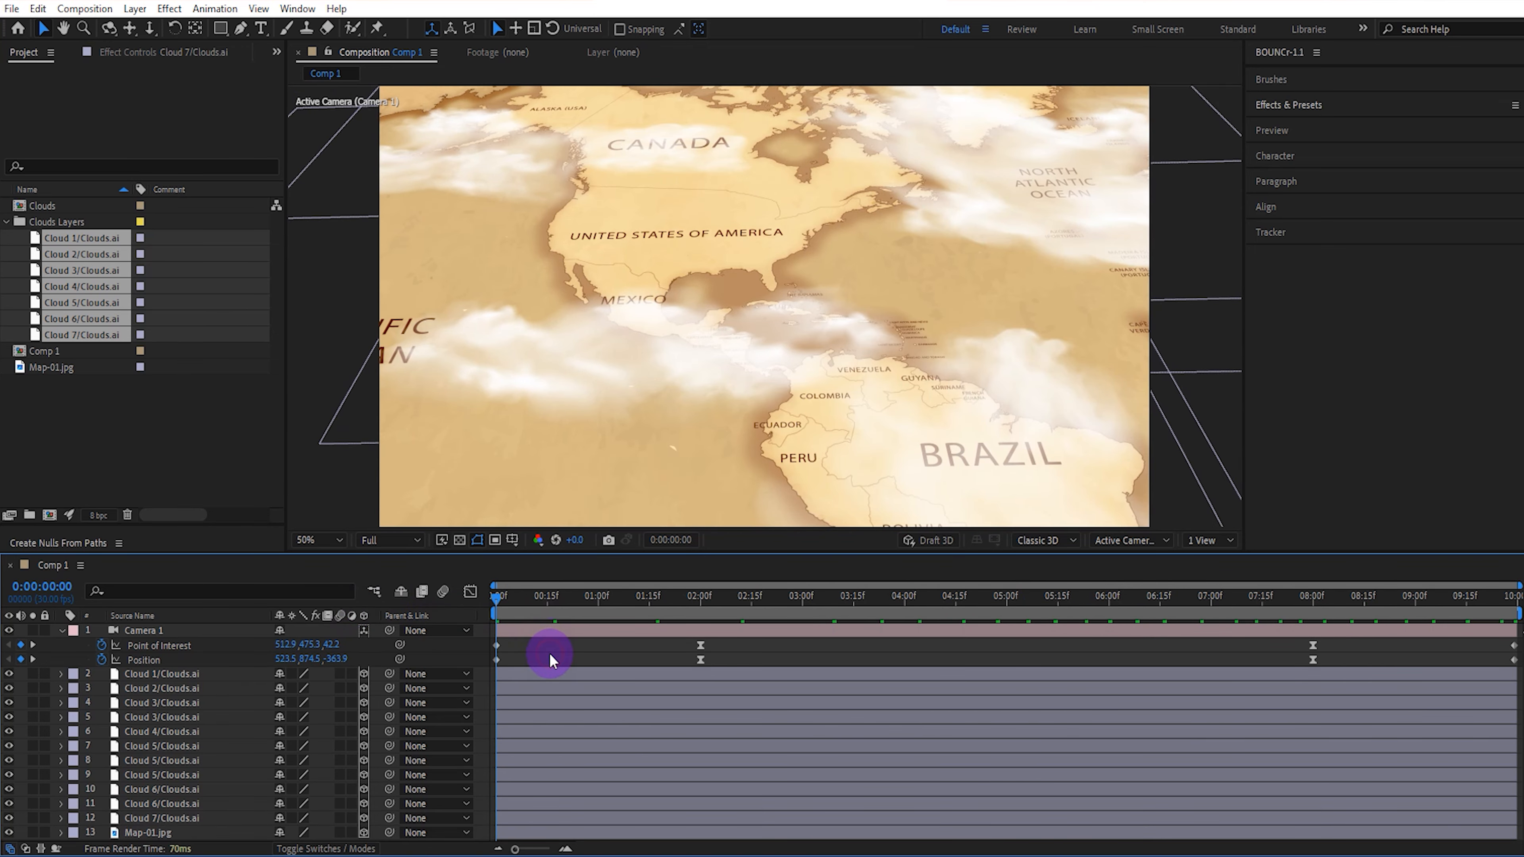
pyautogui.click(55, 633)
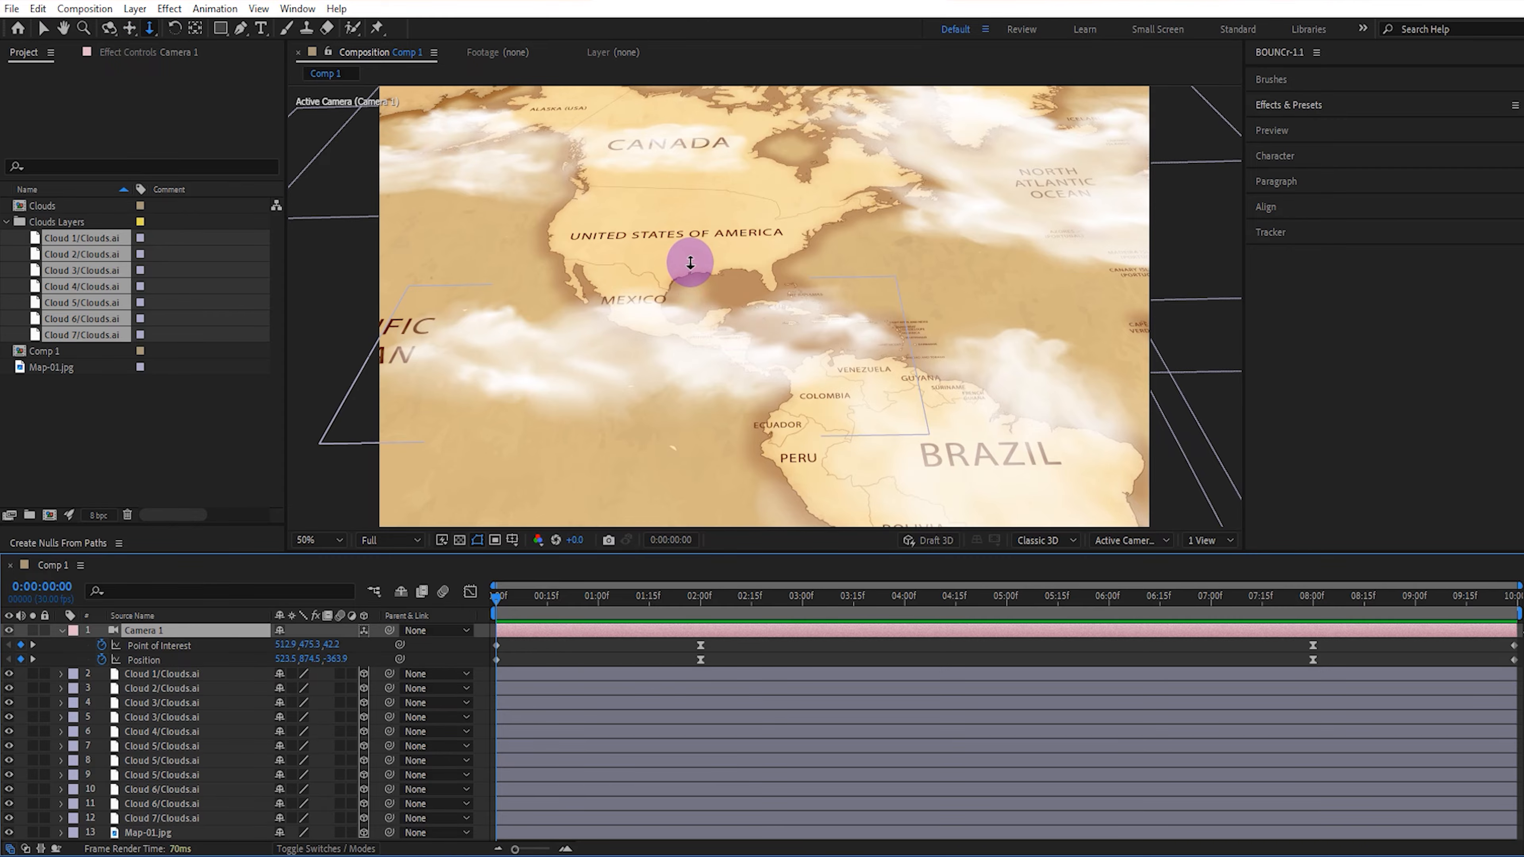
pyautogui.moveTo(691, 262); pyautogui.dragTo(656, 243)
pyautogui.press('c')
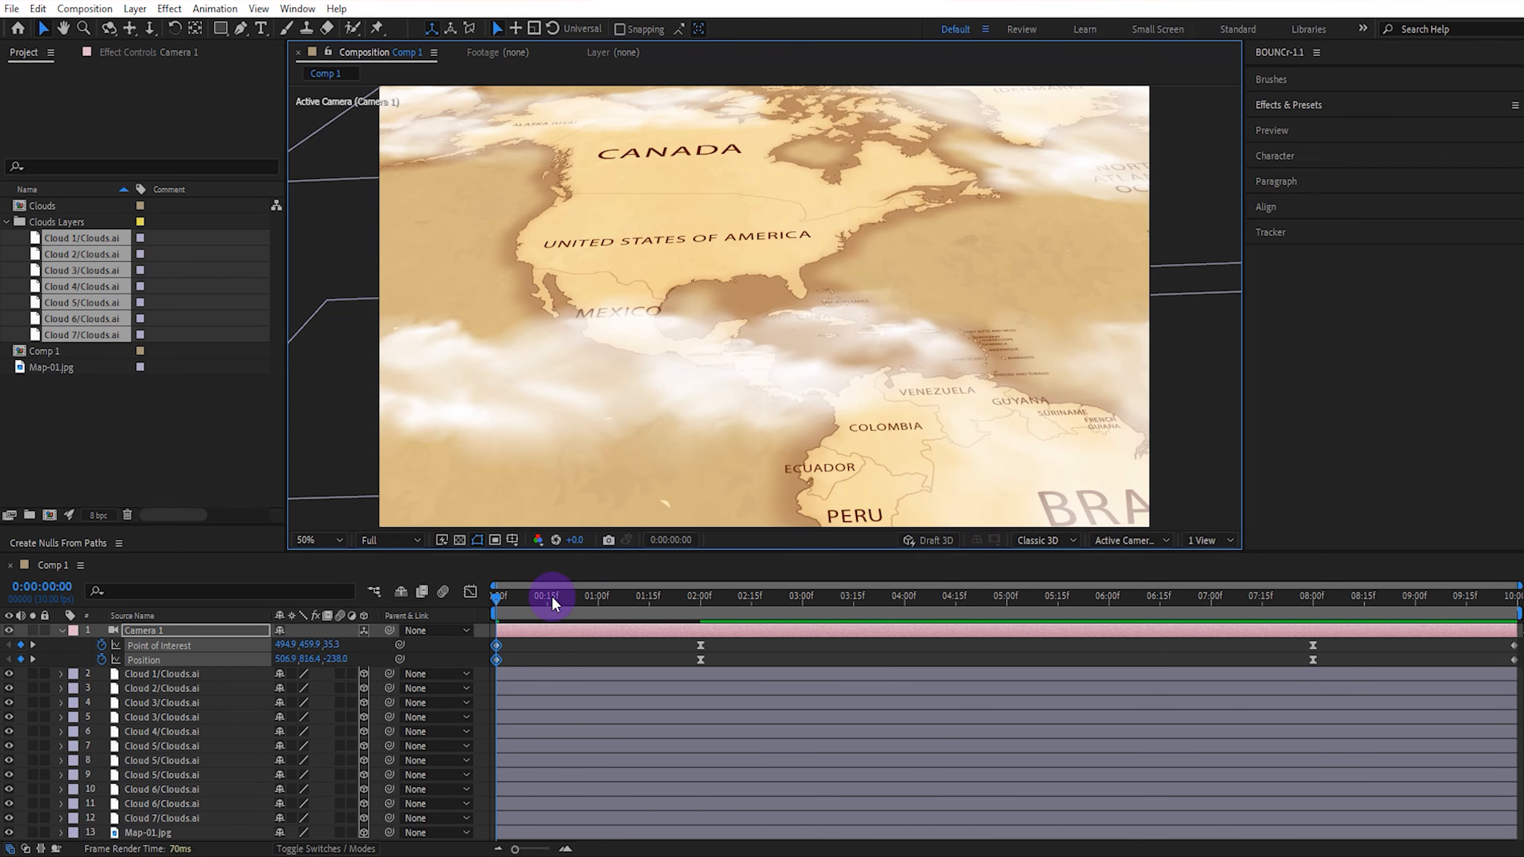
pyautogui.moveTo(551, 597); pyautogui.dragTo(468, 591)
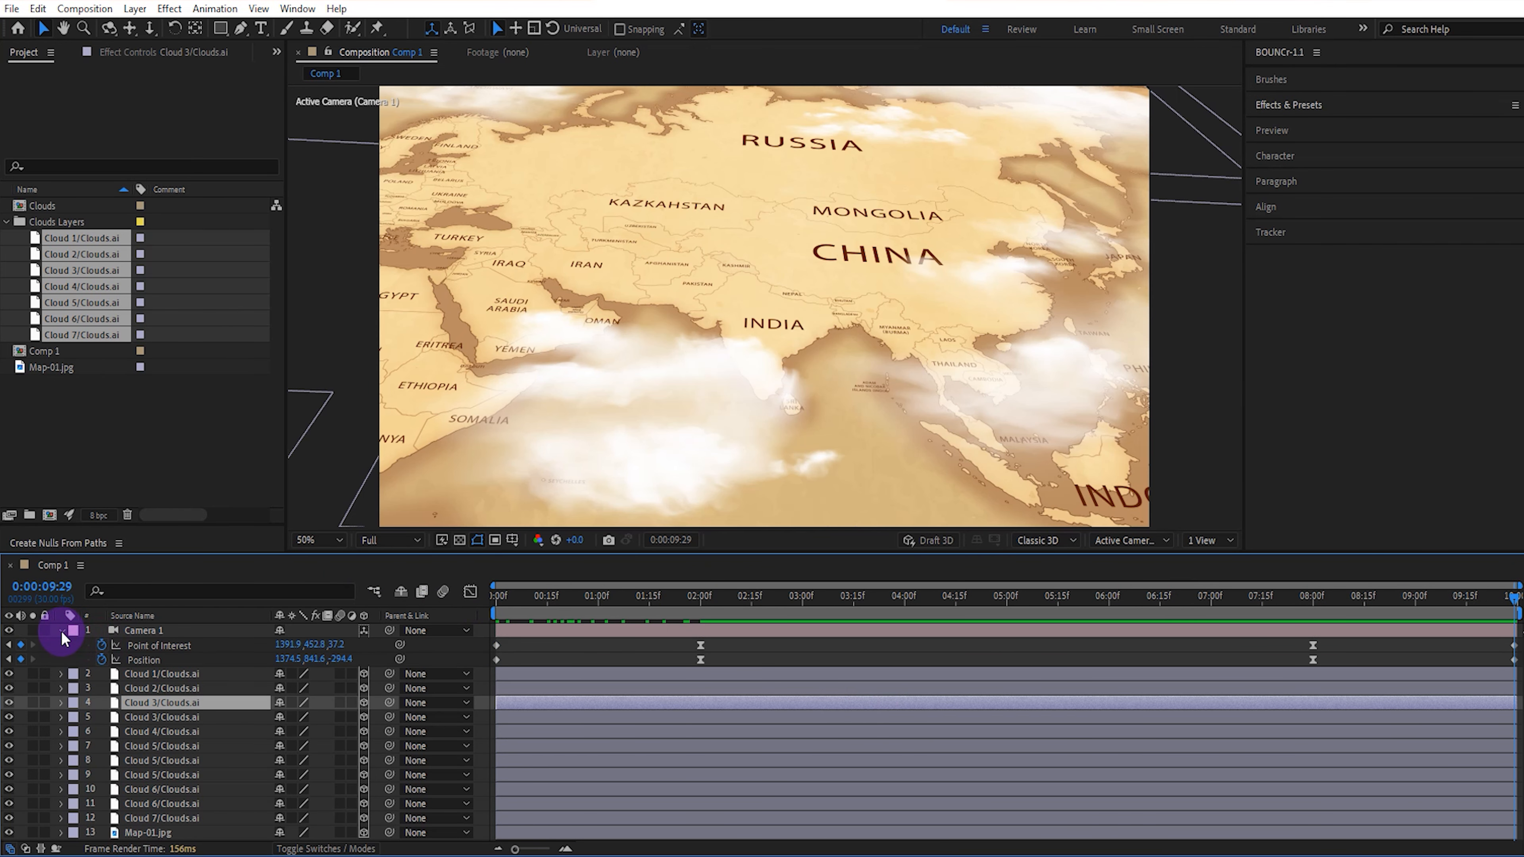
# Expand Camera 1's Camera Options and turn on Depth of Field.
pyautogui.click(61, 630)
pyautogui.click(61, 630)
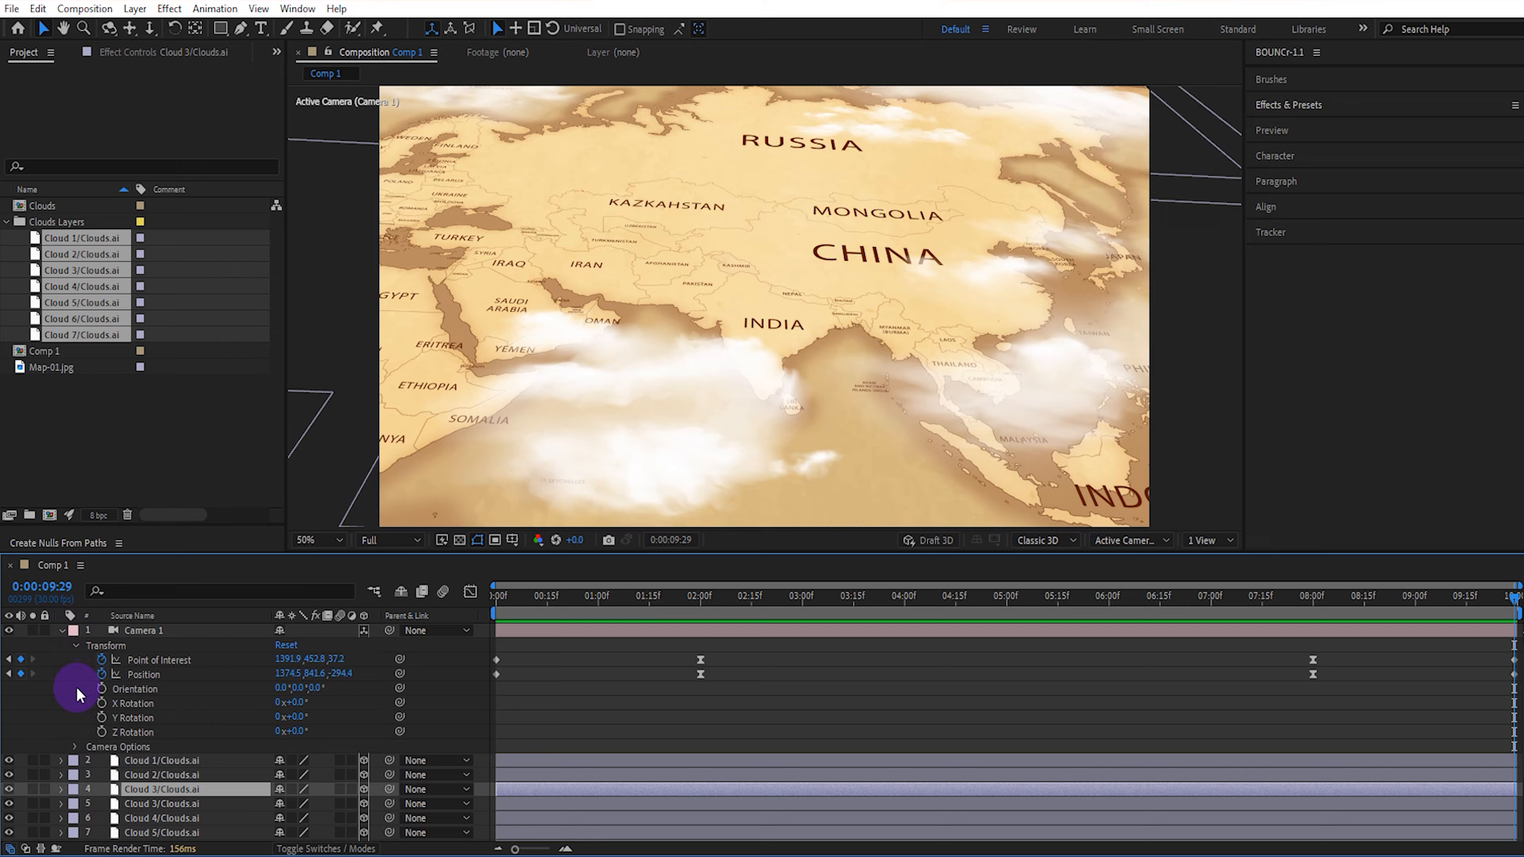
pyautogui.click(76, 746)
pyautogui.moveTo(524, 599); pyautogui.dragTo(419, 608)
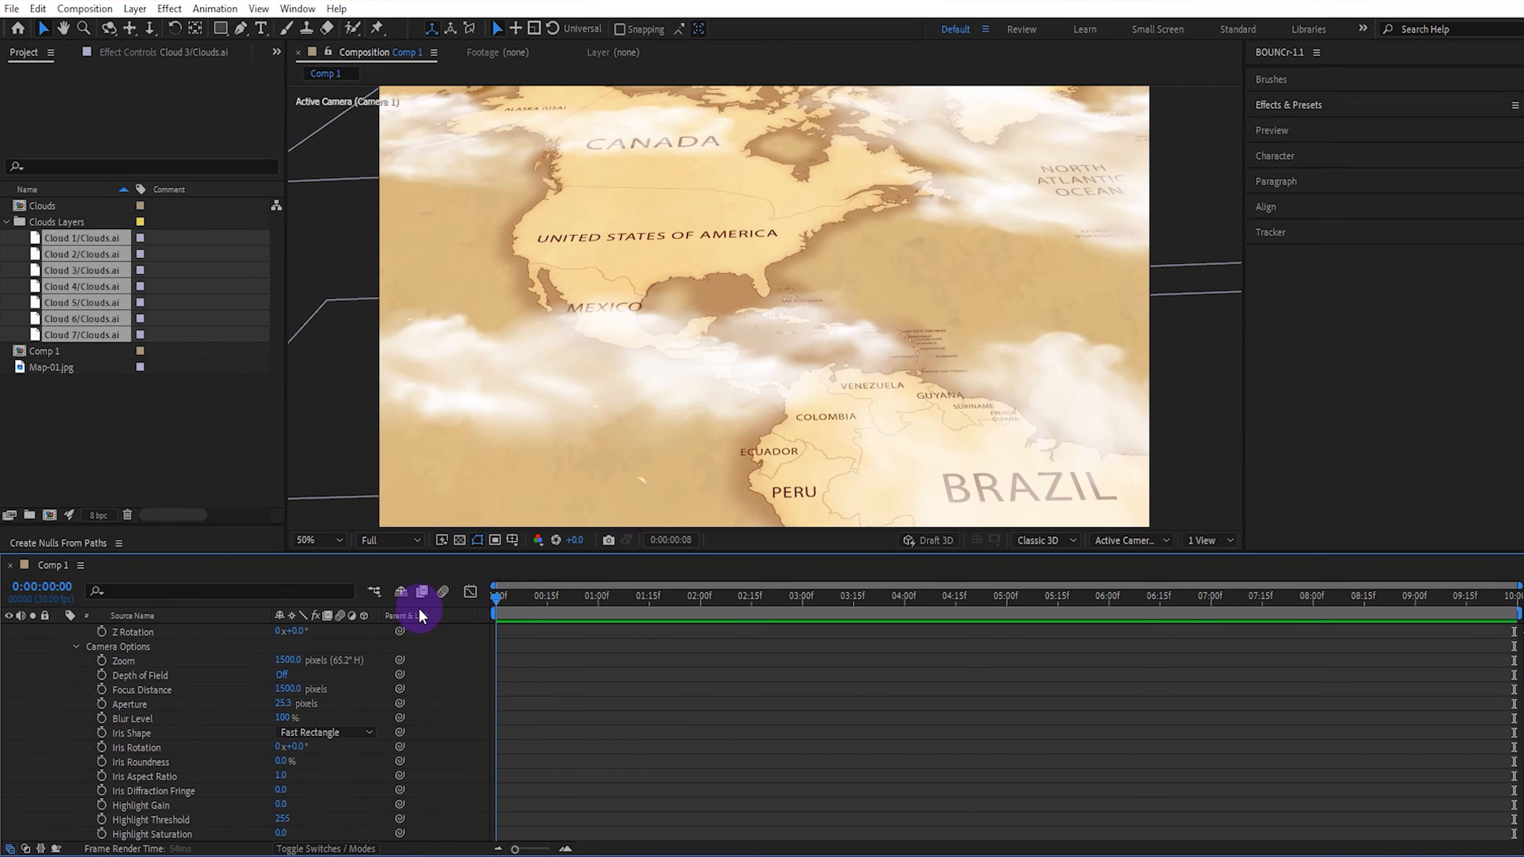
pyautogui.click(278, 675)
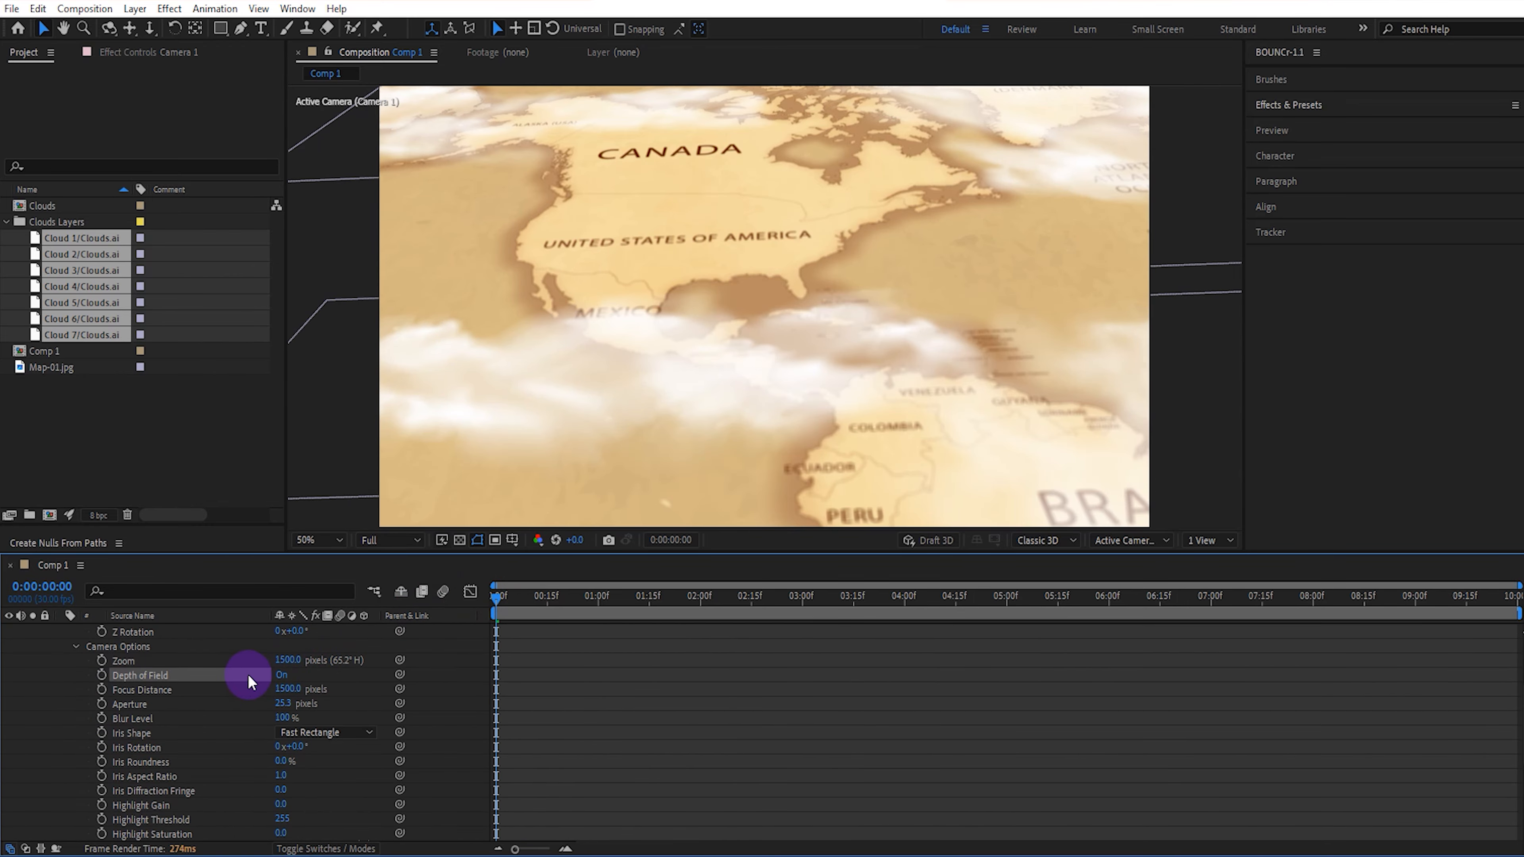
# At the first frame, keyframe Camera 1's Focus Distance at 529 px and Aperture at 25.3 px, with Blur Level at 150%.
pyautogui.click(102, 704)
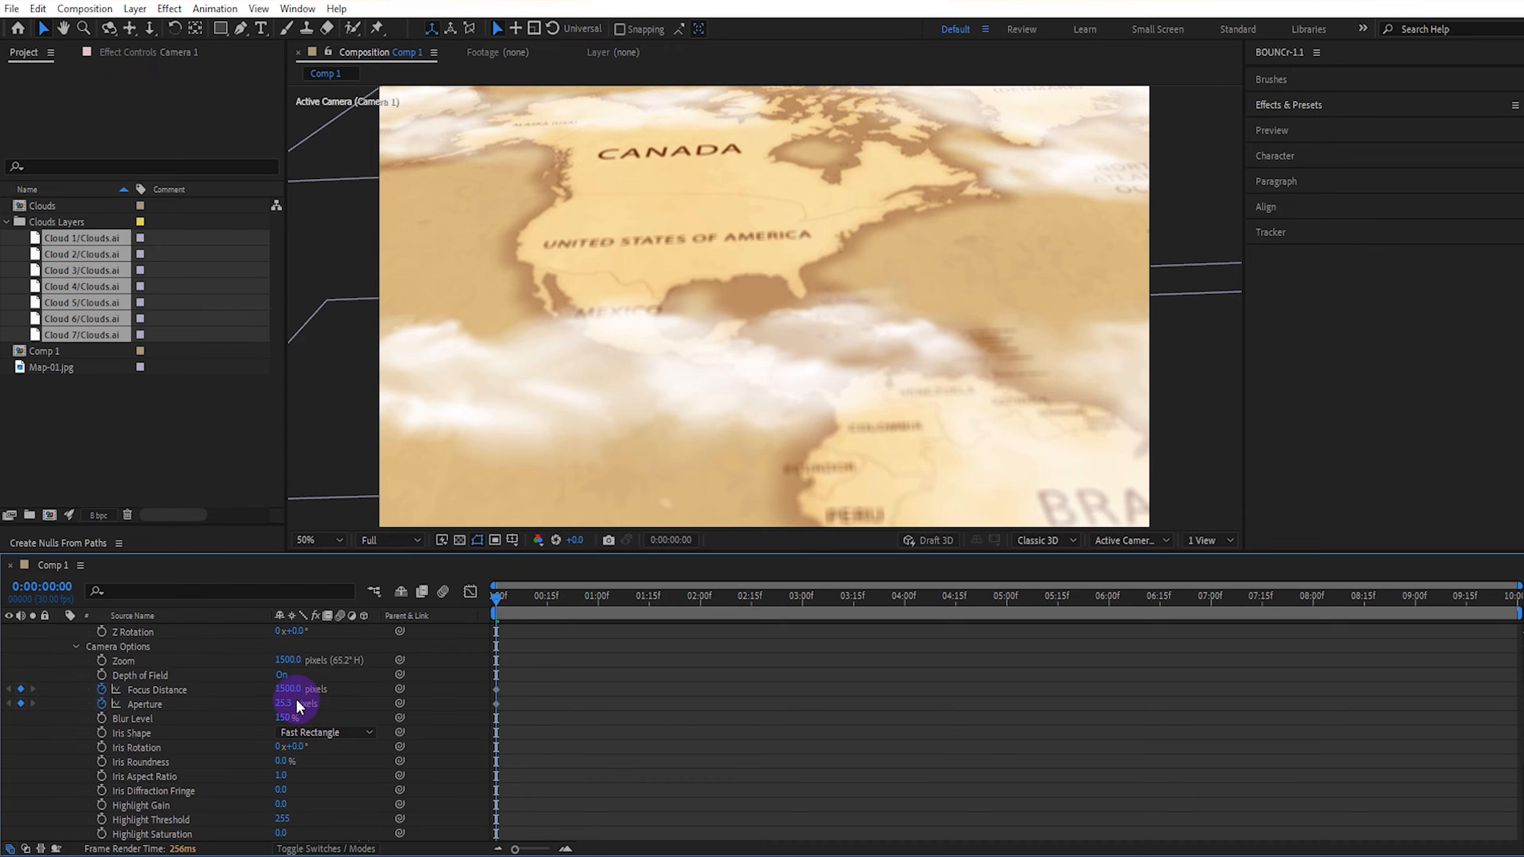
pyautogui.moveTo(289, 692); pyautogui.dragTo(260, 688)
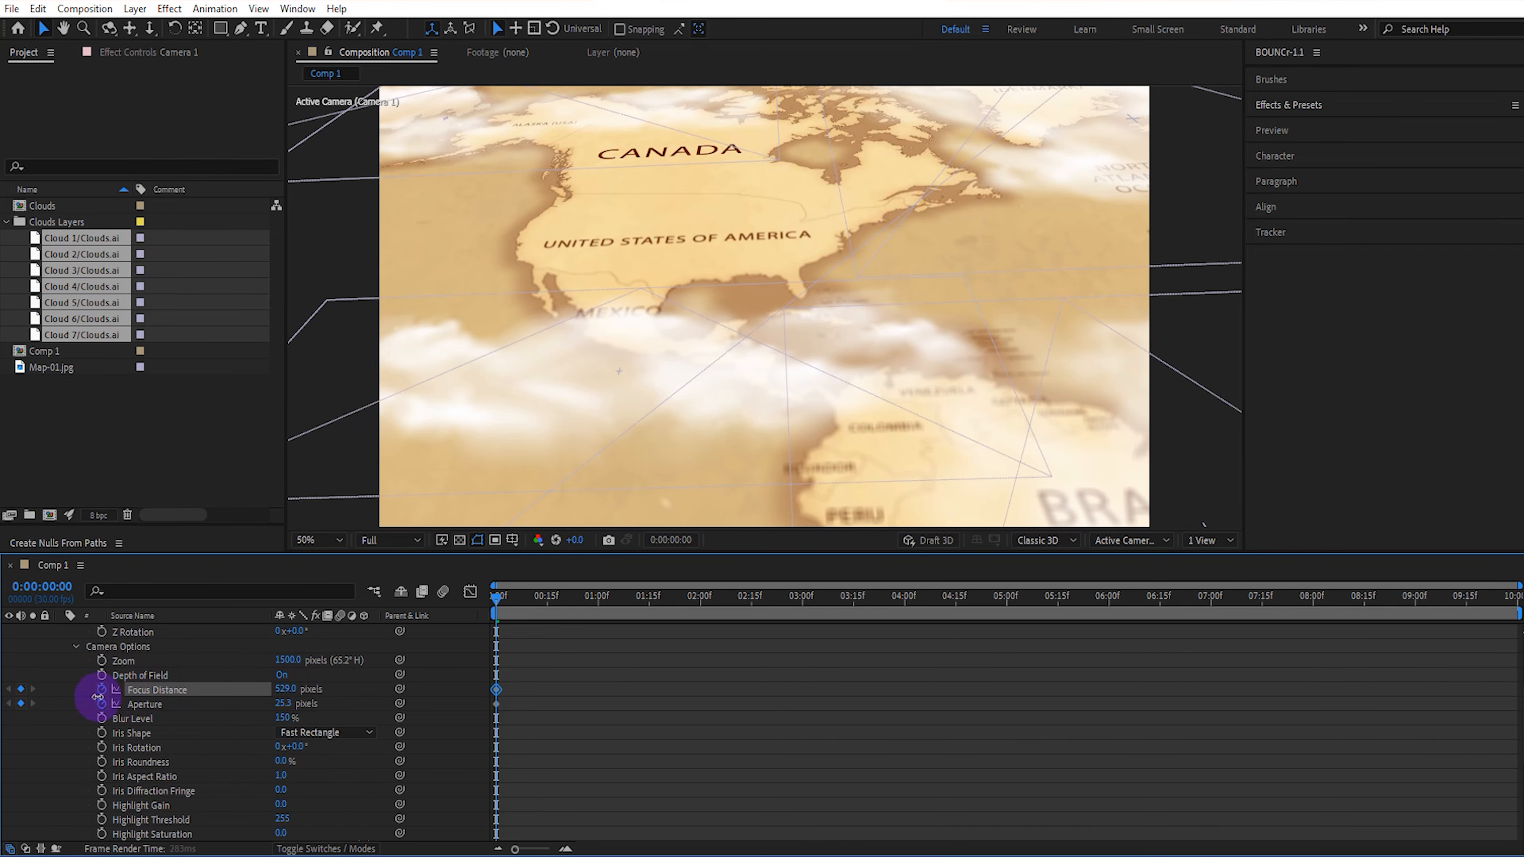
# Keyframe Focus Distance 771 px and Aperture 158 px at 0:00:02:00, and 720 px and 168 px at 0:00:07:00.
pyautogui.moveTo(497, 597); pyautogui.dragTo(700, 615)
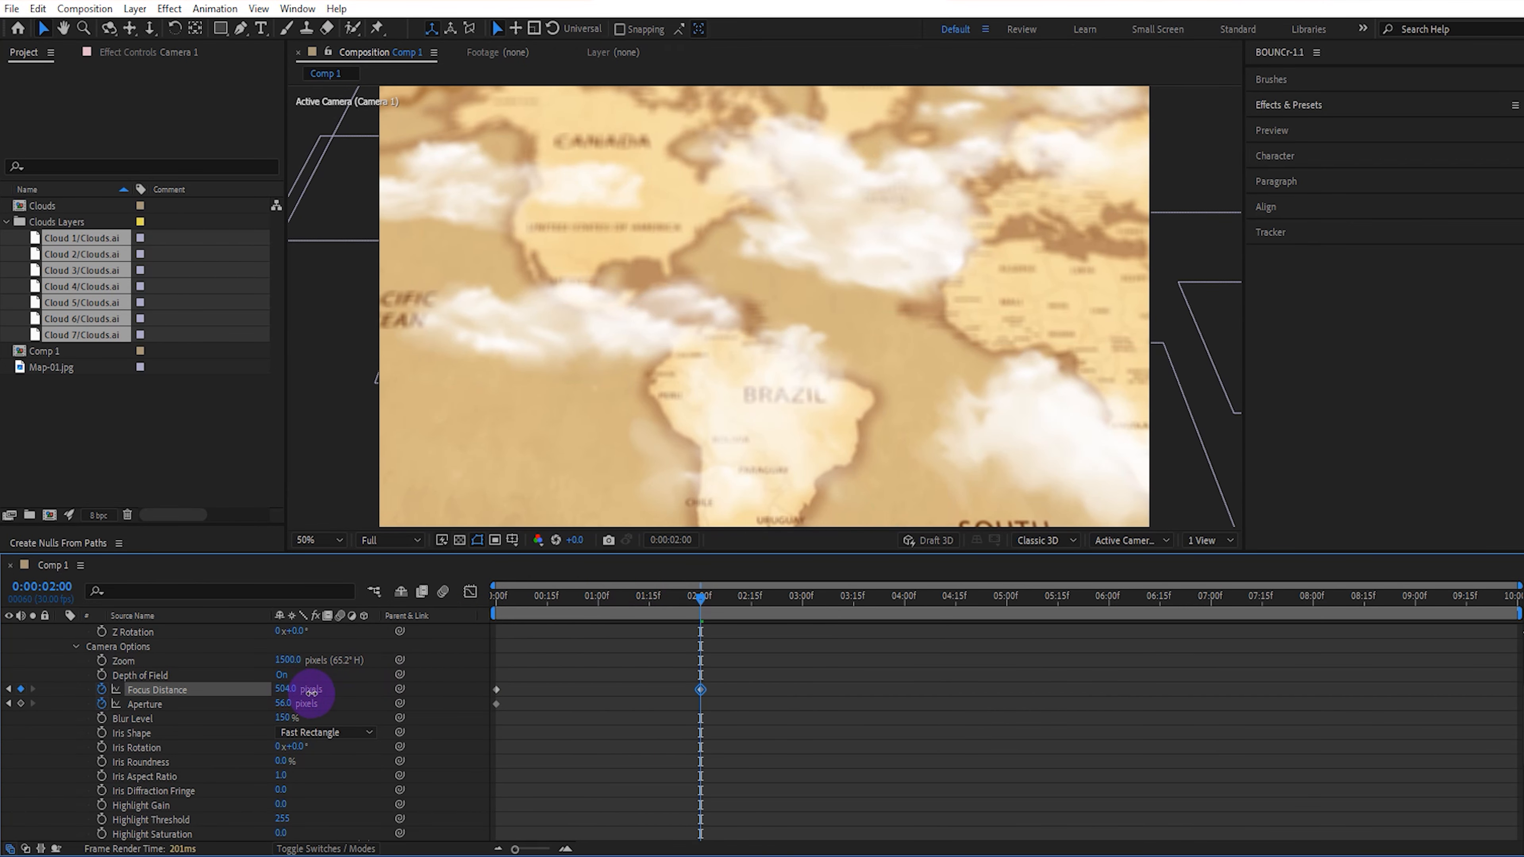
pyautogui.moveTo(350, 690); pyautogui.dragTo(416, 690)
pyautogui.moveTo(284, 706); pyautogui.dragTo(340, 705)
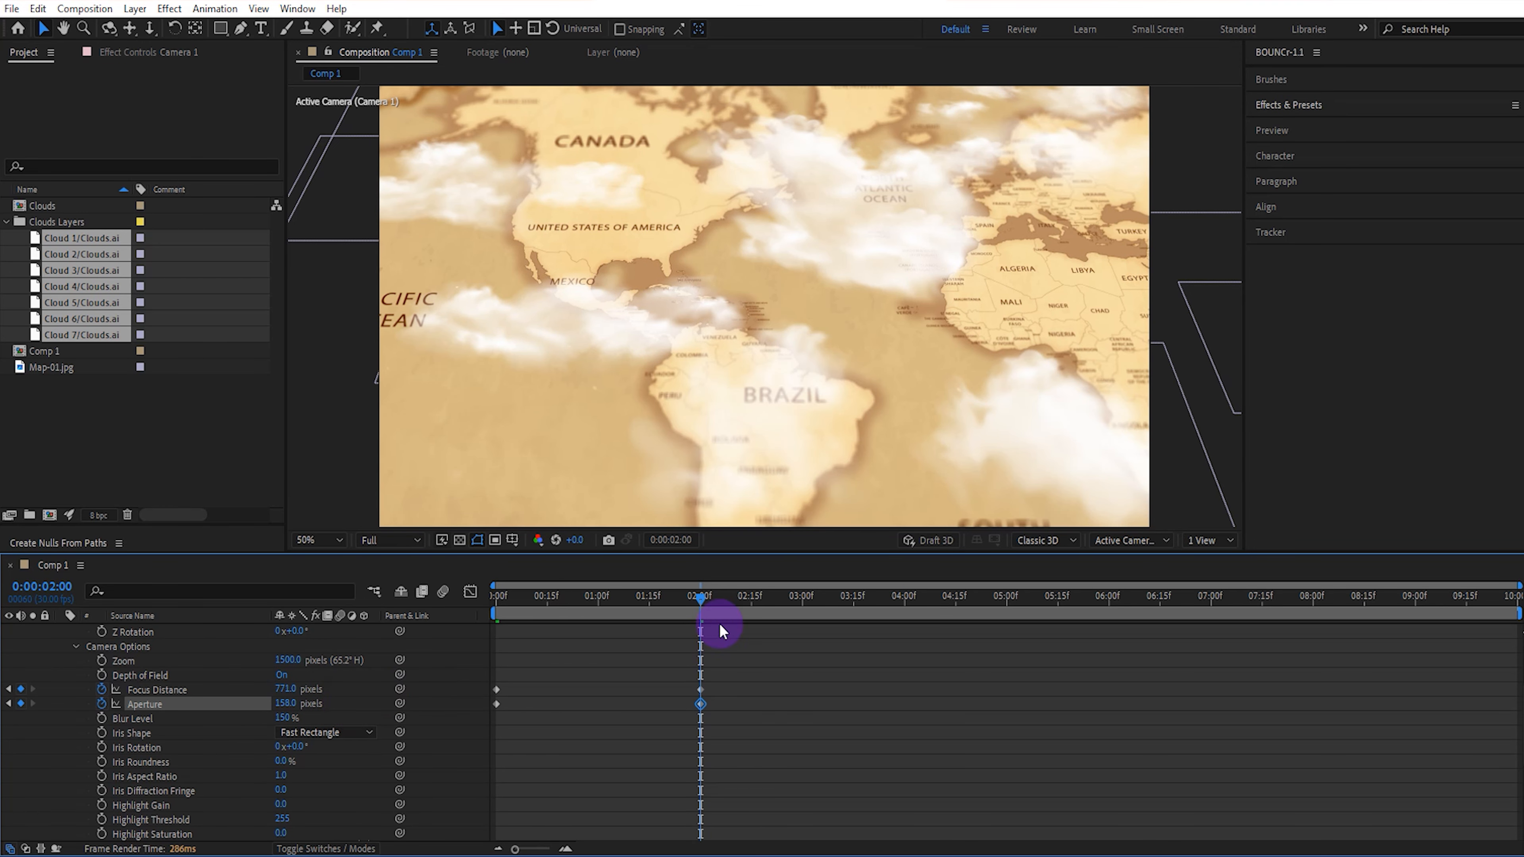
pyautogui.moveTo(703, 609); pyautogui.dragTo(1210, 597)
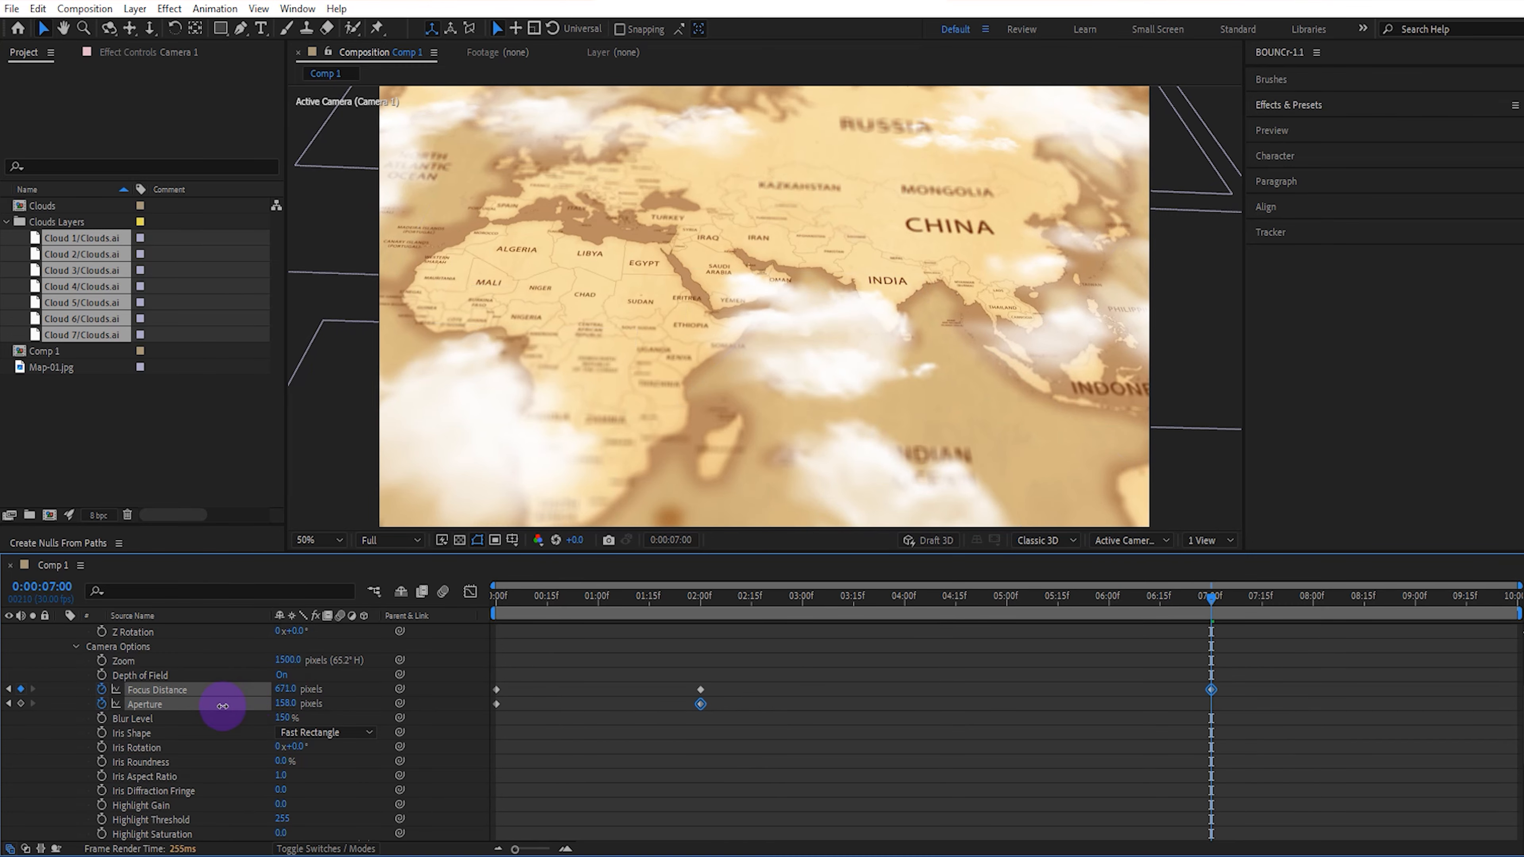
pyautogui.moveTo(222, 706); pyautogui.dragTo(313, 703)
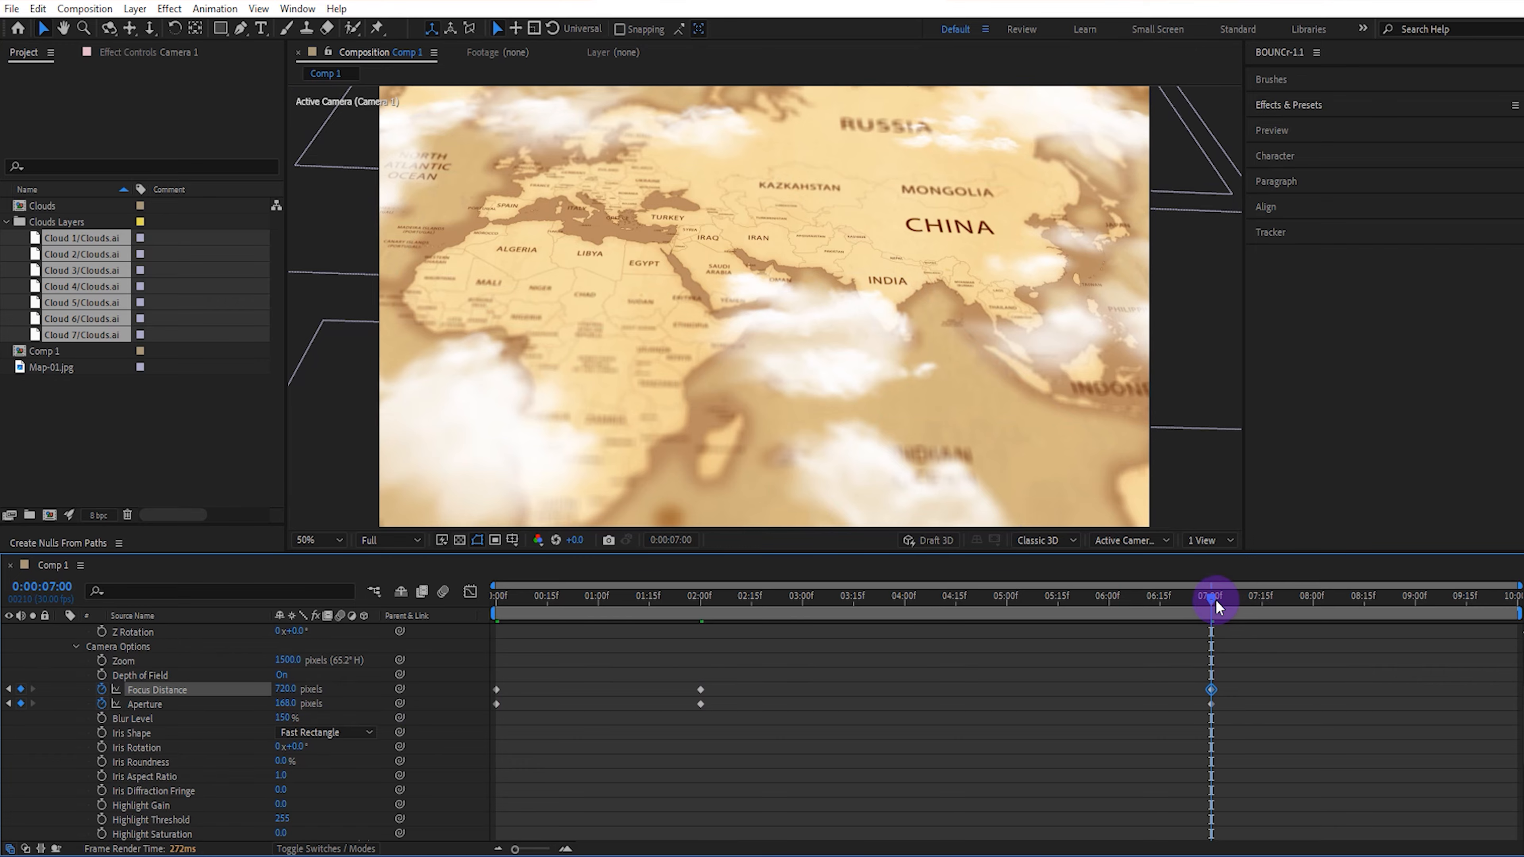
# At the last frame, 0:00:09:29, set Camera 1's Focus Distance to 522 px.
pyautogui.moveTo(1215, 599); pyautogui.dragTo(1489, 600)
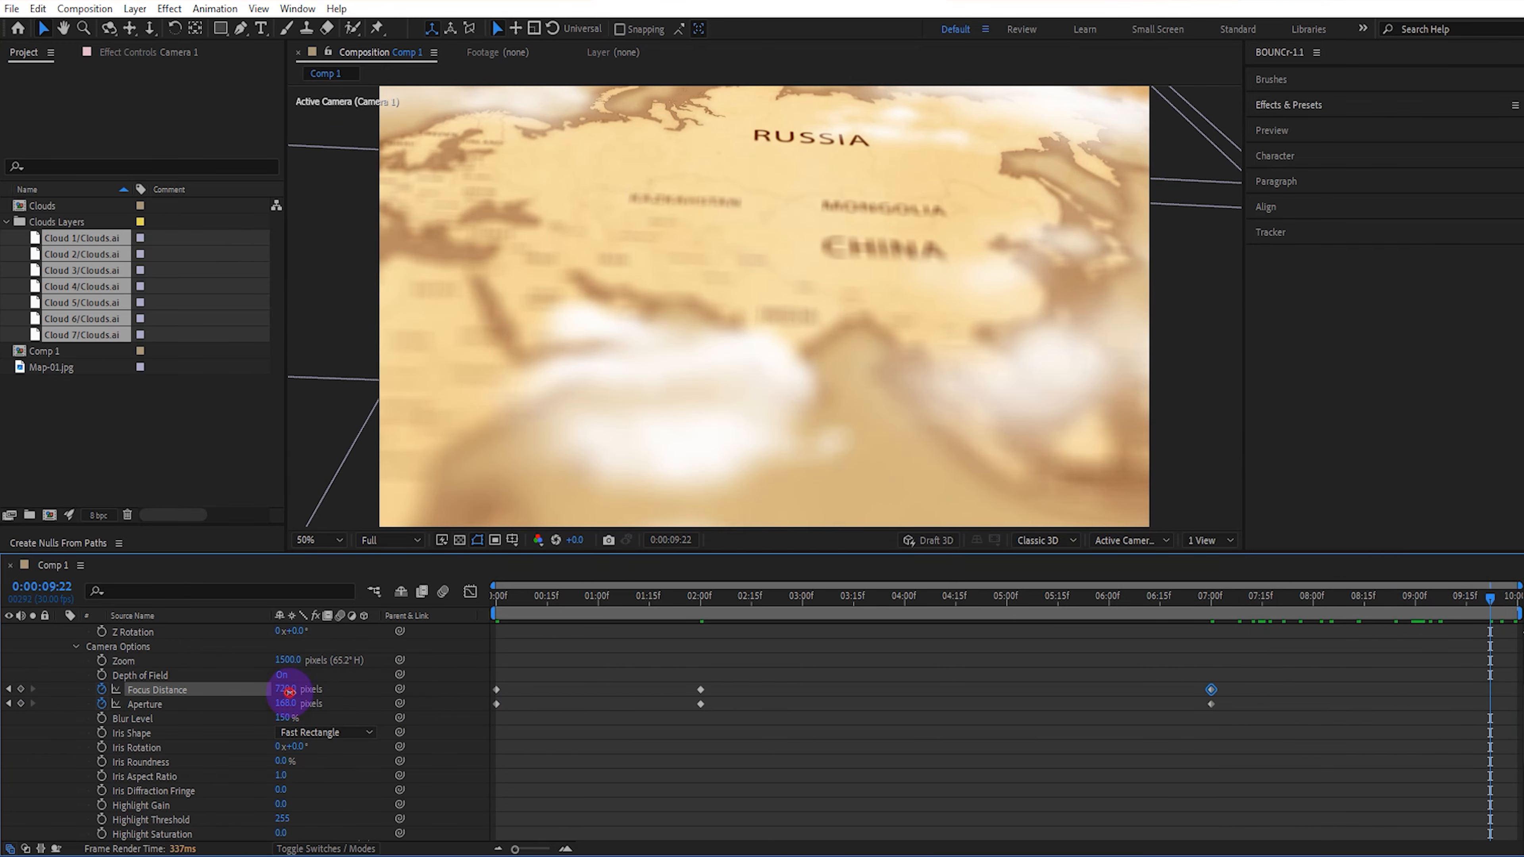
pyautogui.click(175, 718)
pyautogui.moveTo(540, 603); pyautogui.dragTo(1518, 595)
pyautogui.moveTo(1491, 690); pyautogui.dragTo(1513, 690)
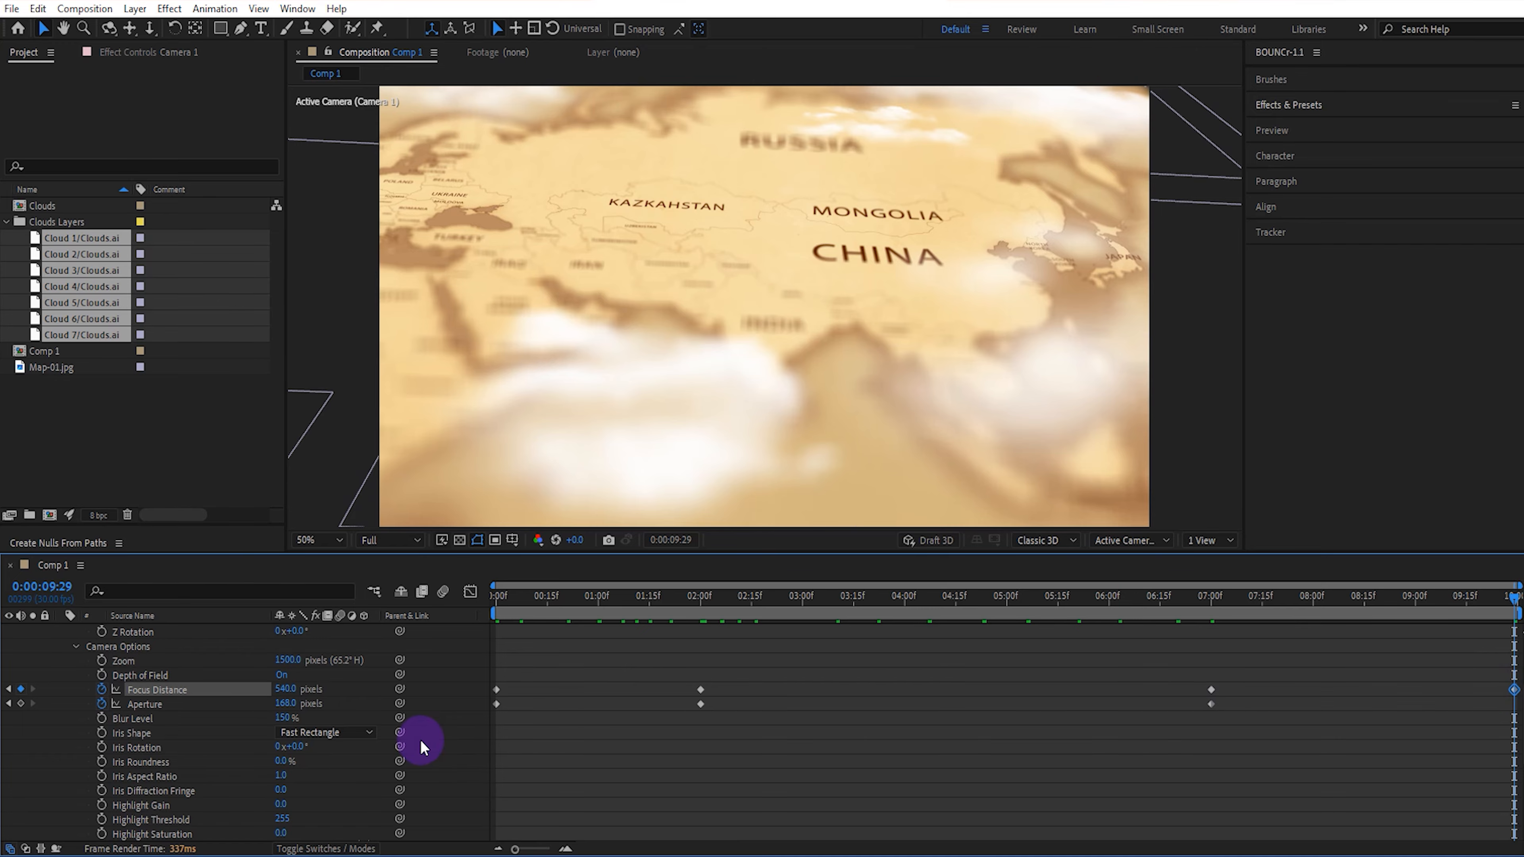
pyautogui.moveTo(288, 692); pyautogui.dragTo(282, 694)
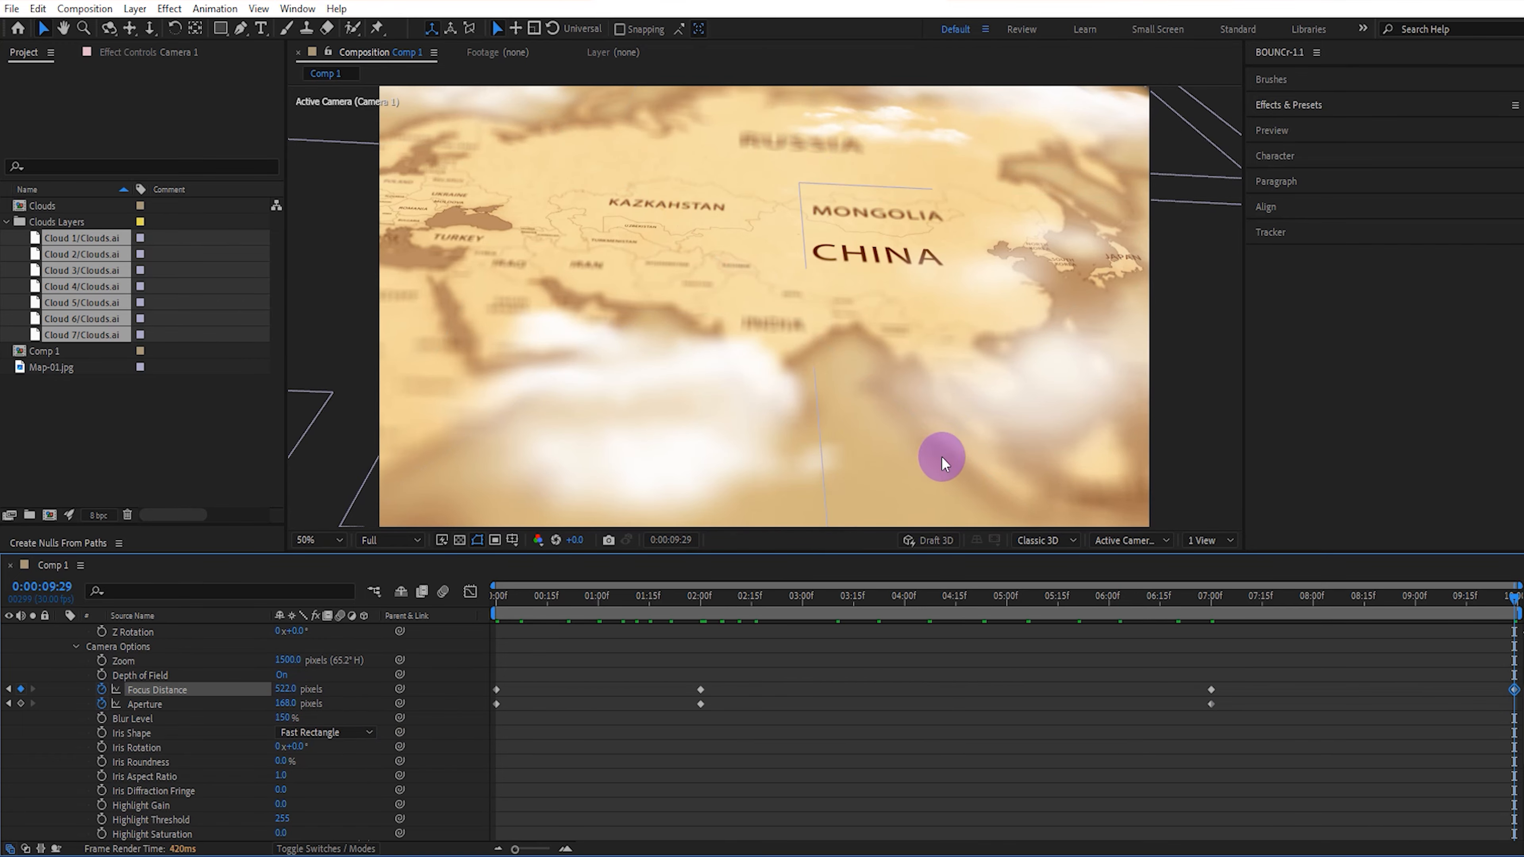
# Shift the Cloud 5 copy near Southeast Asia slightly and review the camera flight around it.
pyautogui.moveTo(1073, 365); pyautogui.dragTo(1103, 385)
pyautogui.moveTo(987, 601); pyautogui.dragTo(1301, 593)
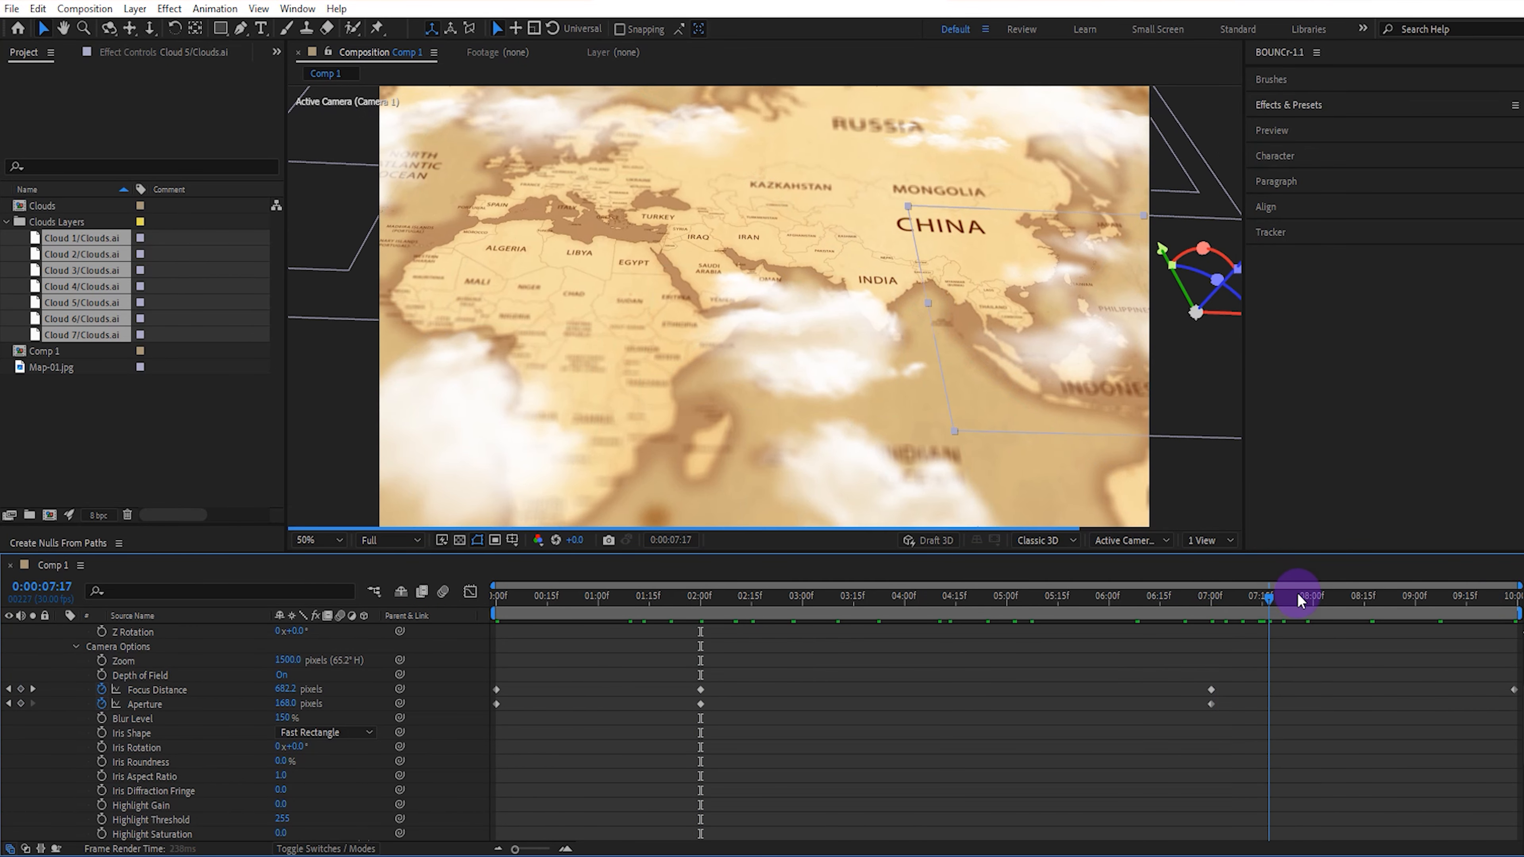
pyautogui.click(1226, 685)
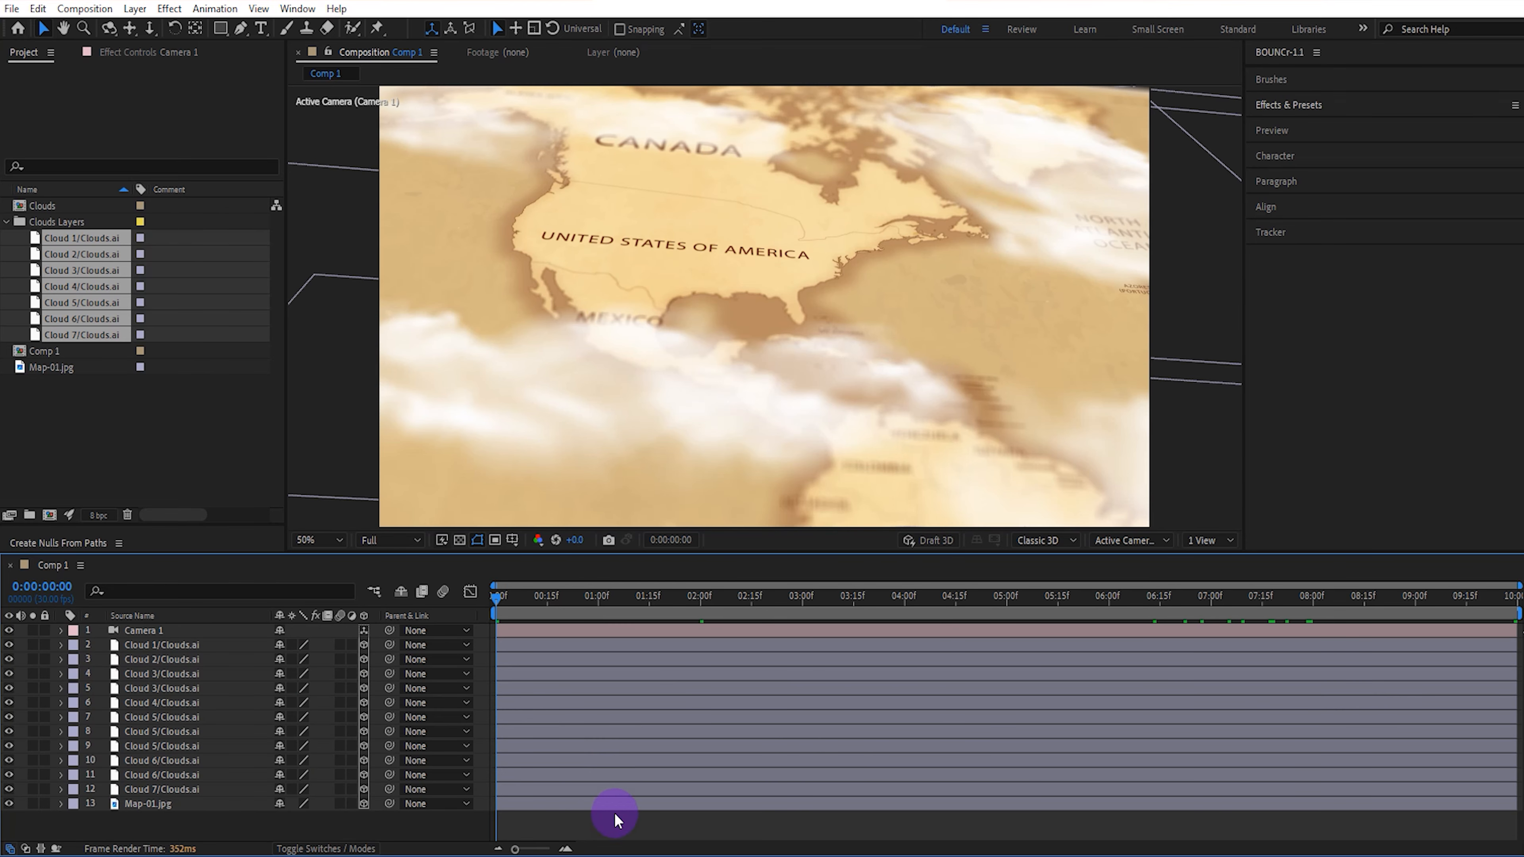
# Add a new shape layer at the top of Comp 1.
pyautogui.rightClick(625, 828)
pyautogui.moveTo(747, 616)
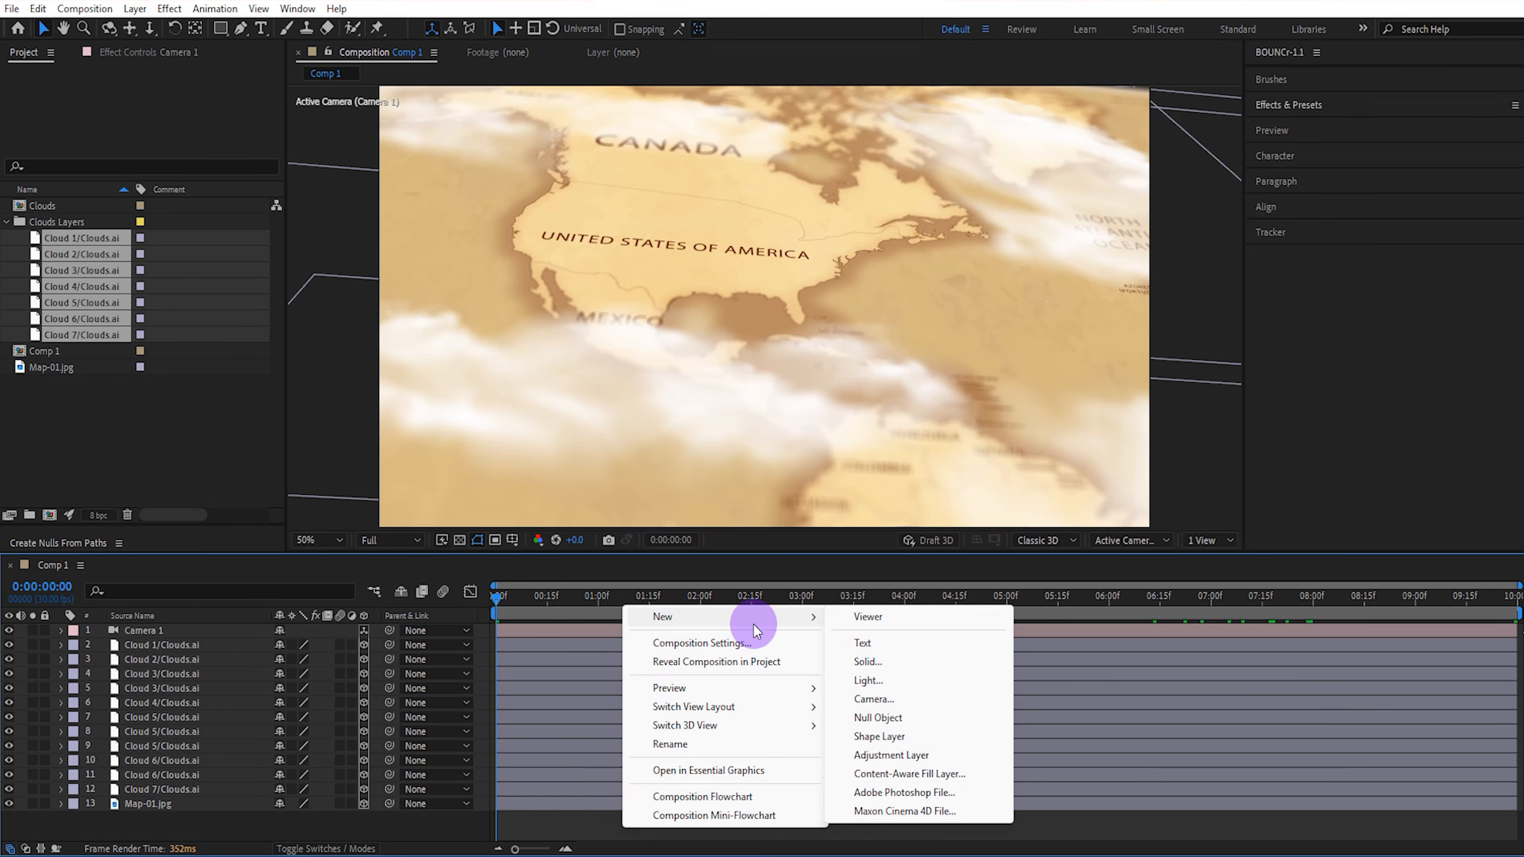
pyautogui.click(879, 736)
pyautogui.press('q')
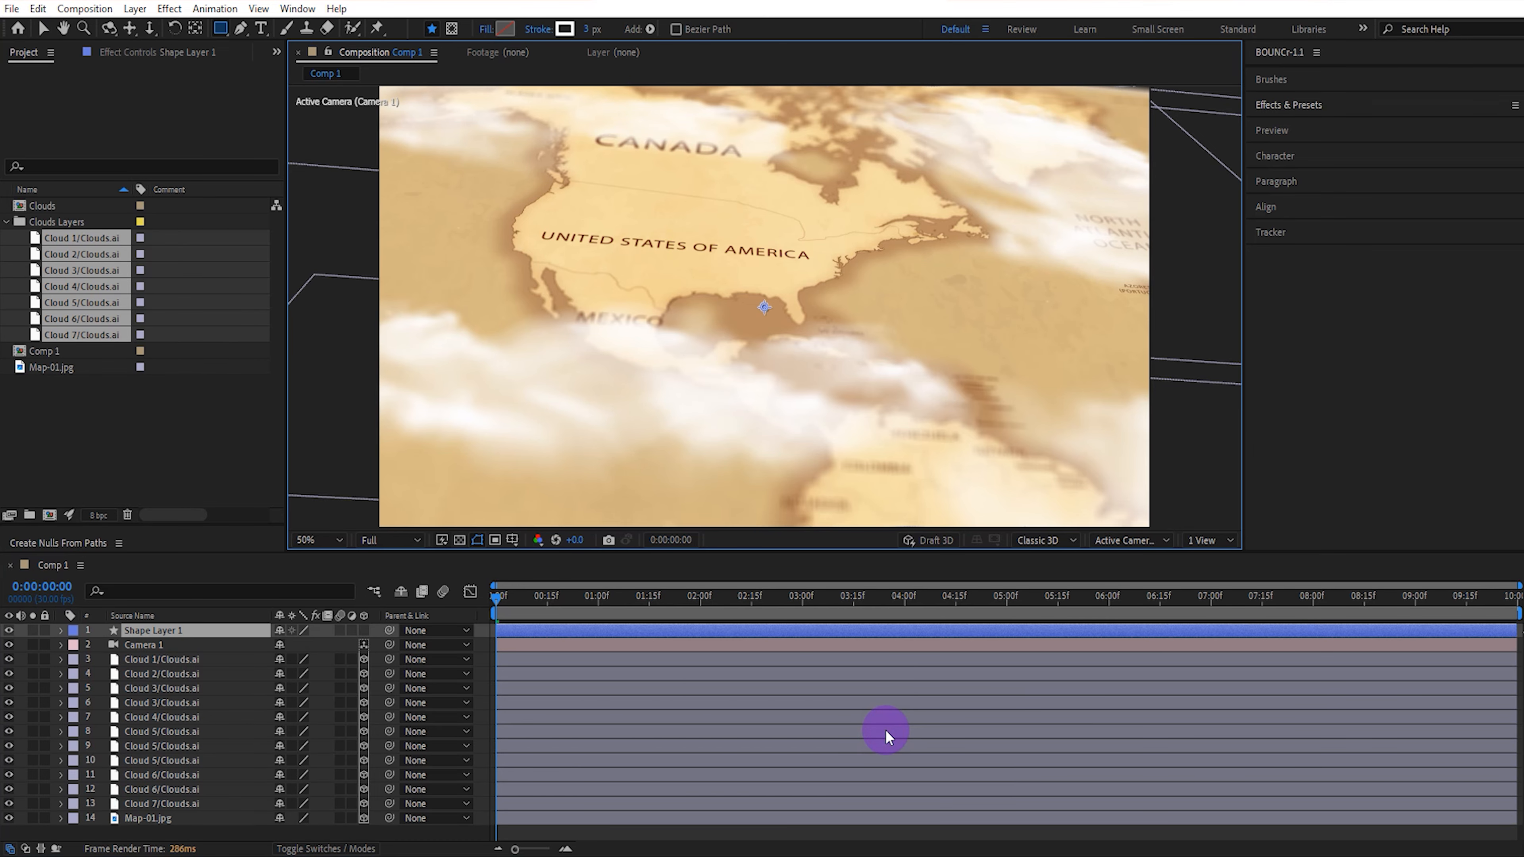
# Find the Simple Map Marker animation preset and apply it to Shape Layer 1.
pyautogui.click(1326, 106)
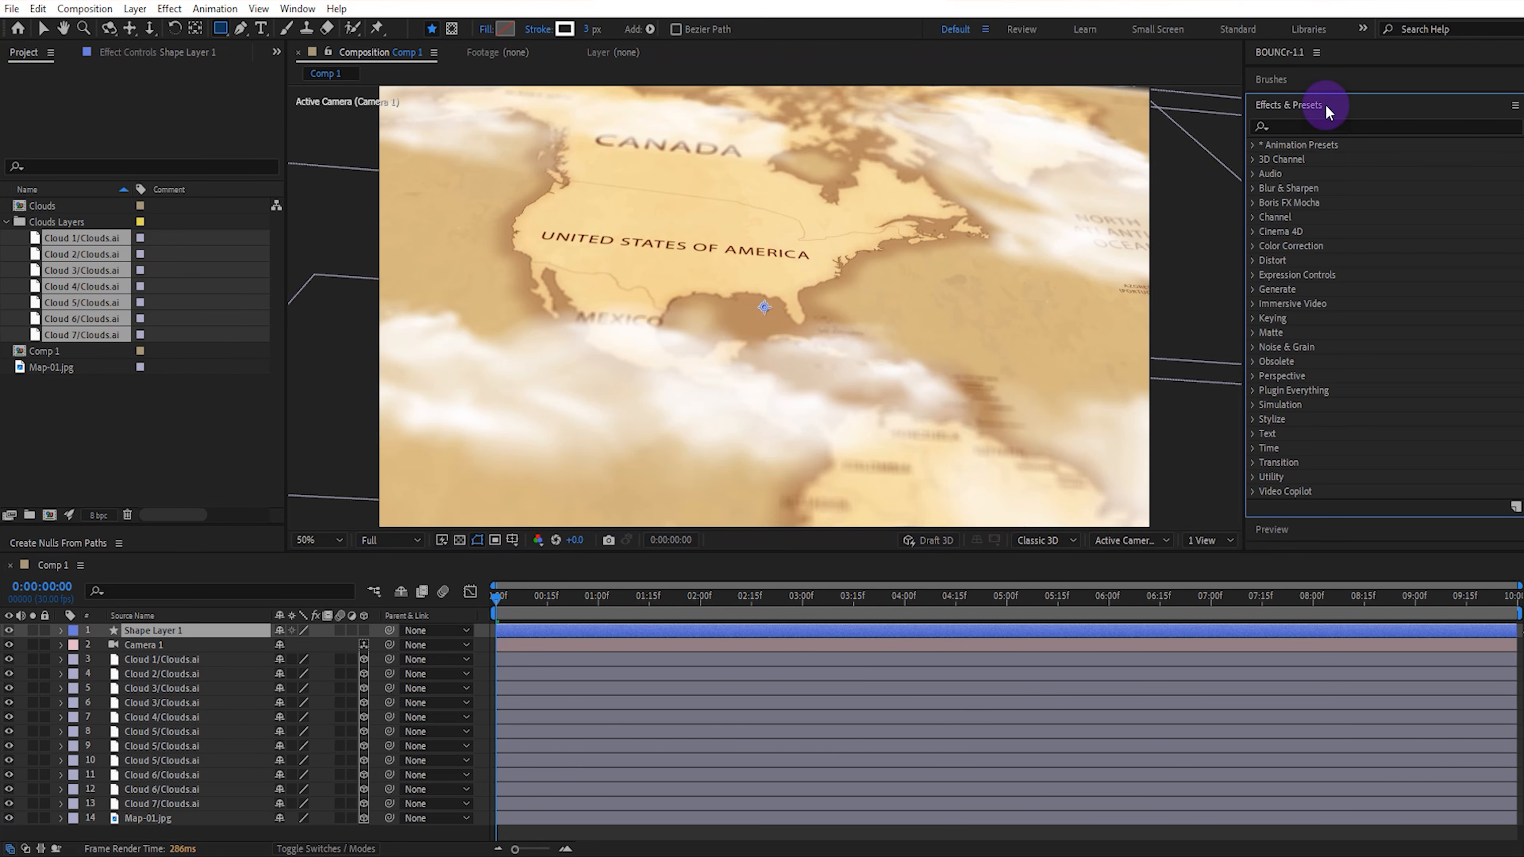
pyautogui.click(1294, 127)
pyautogui.write('sim')
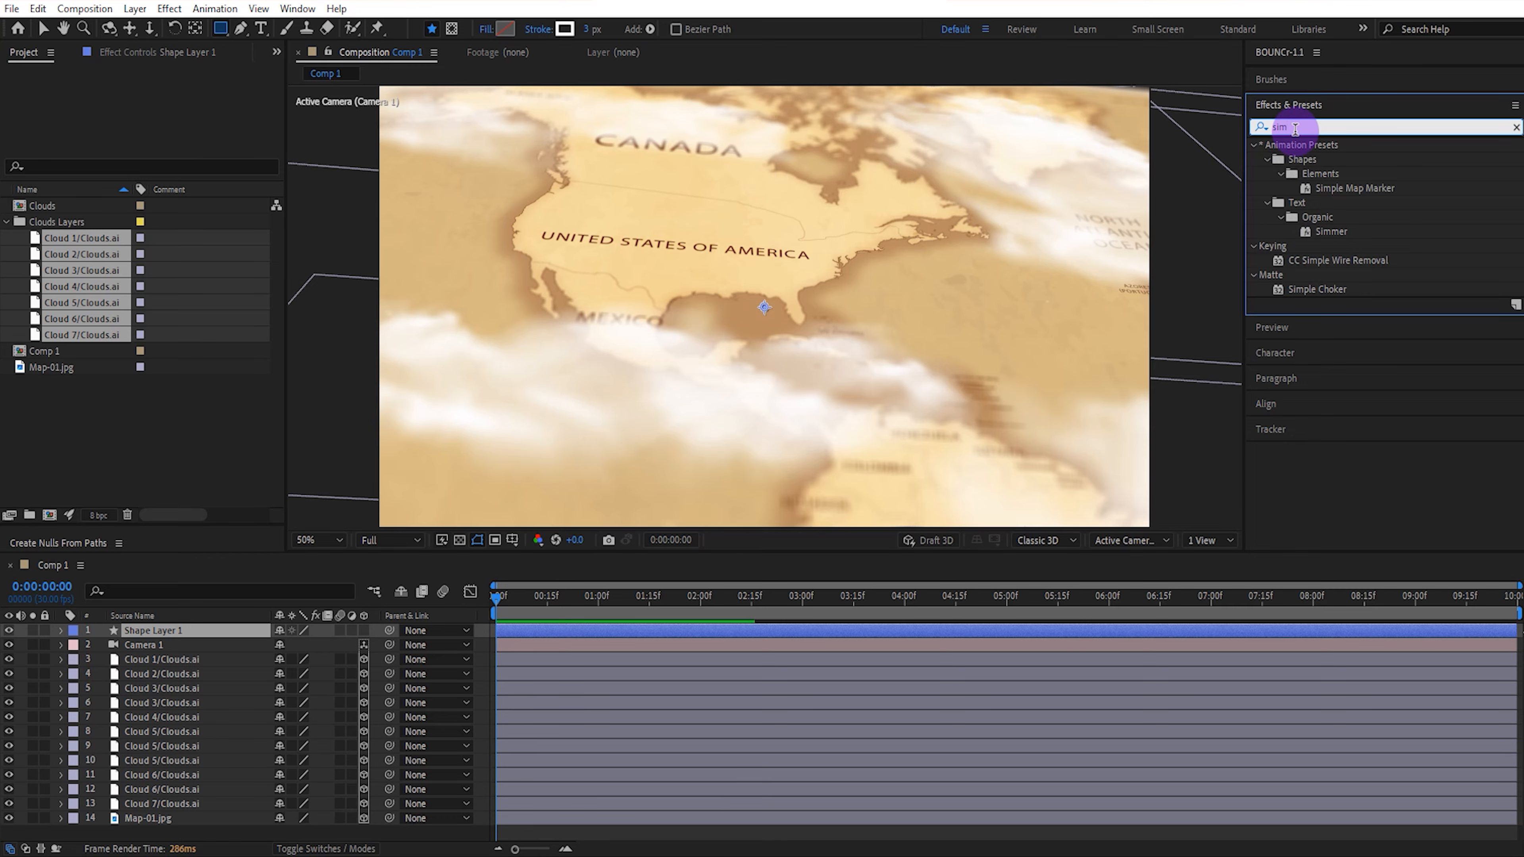
pyautogui.write('p')
pyautogui.moveTo(1332, 190)
pyautogui.mouseDown()
pyautogui.moveTo(612, 408)
pyautogui.moveTo(143, 606)
pyautogui.moveTo(162, 634)
pyautogui.mouseUp()
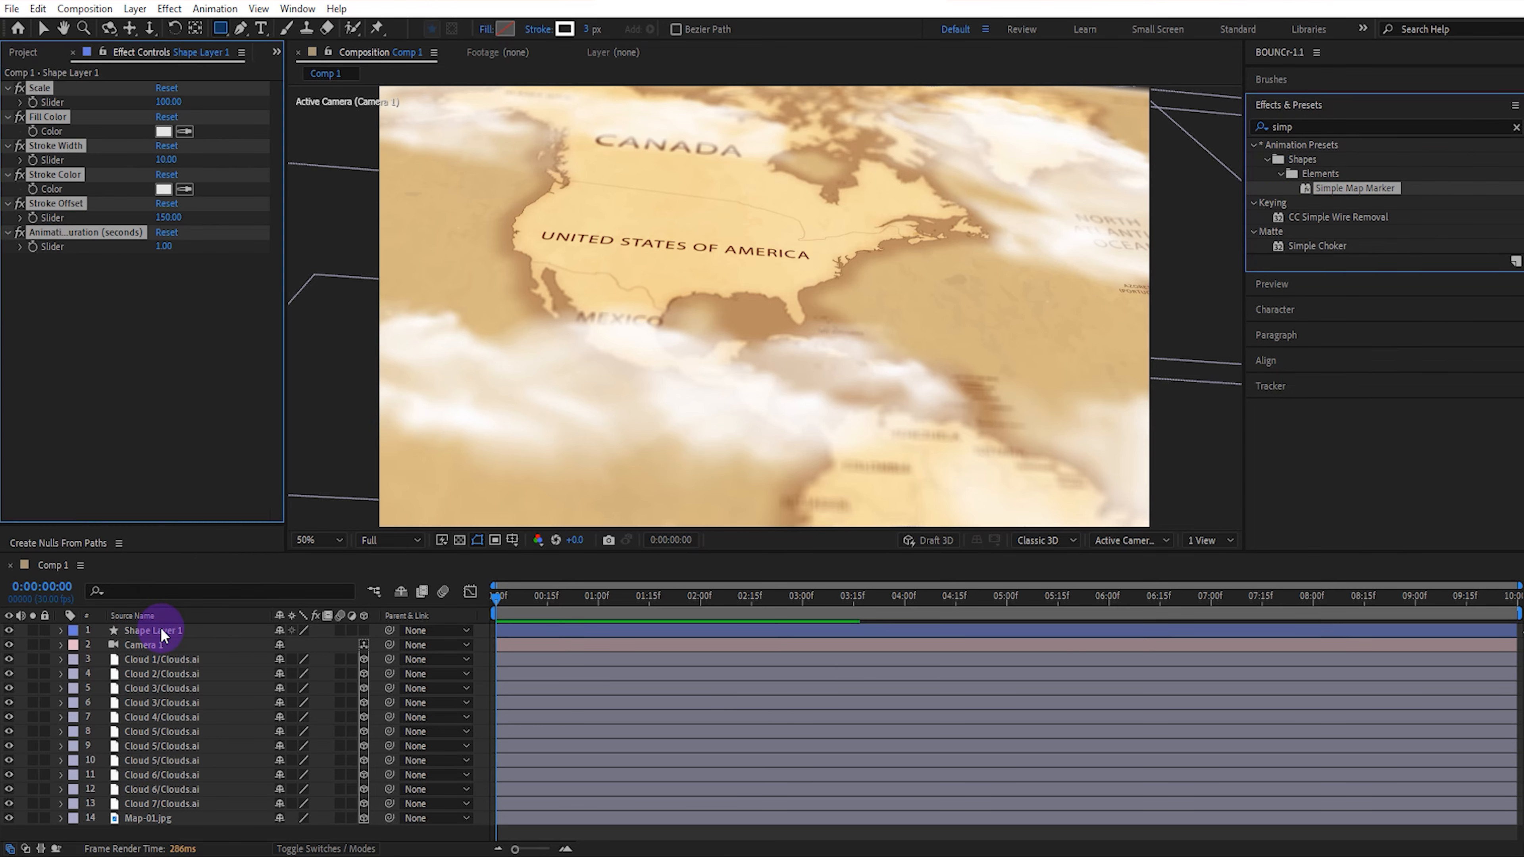
# Make the marker layer 3D and move it onto the United States, to a position of about 441.8, 418.0, 0.0.
pyautogui.click(364, 630)
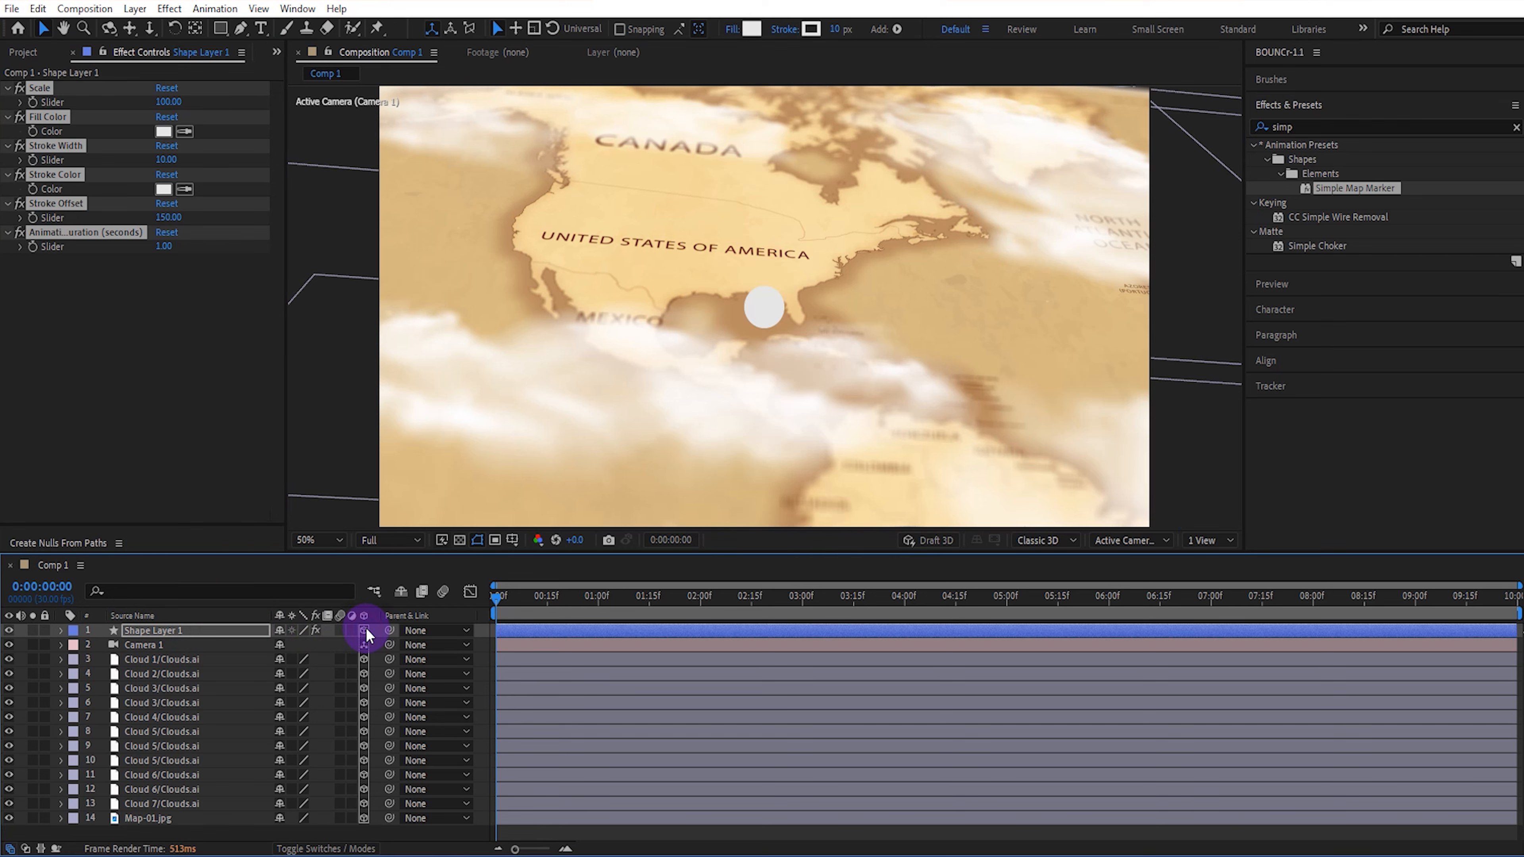
pyautogui.press(',')
pyautogui.press(',')
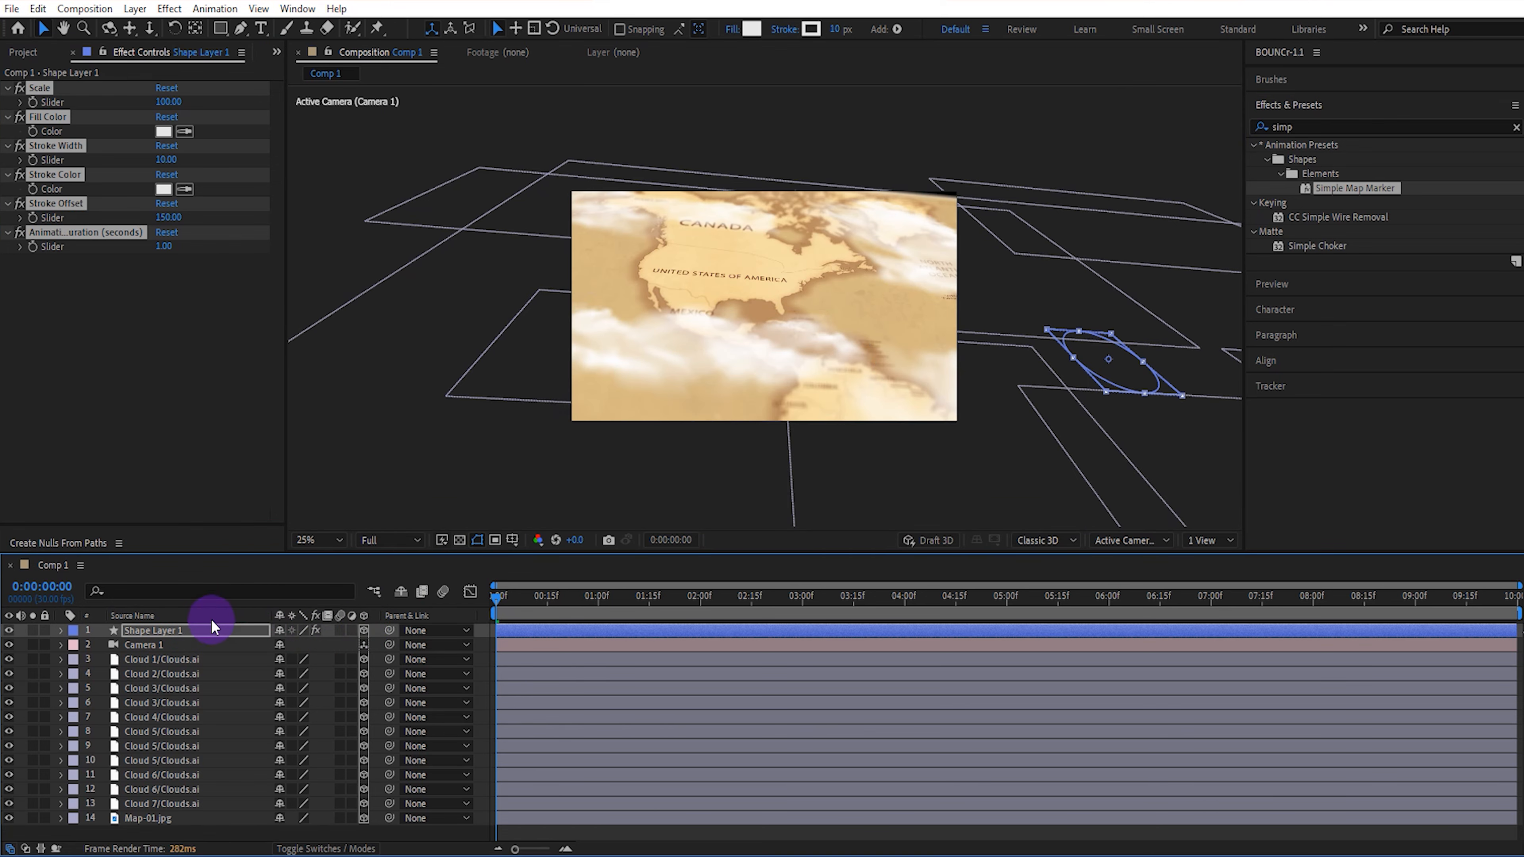
pyautogui.click(193, 631)
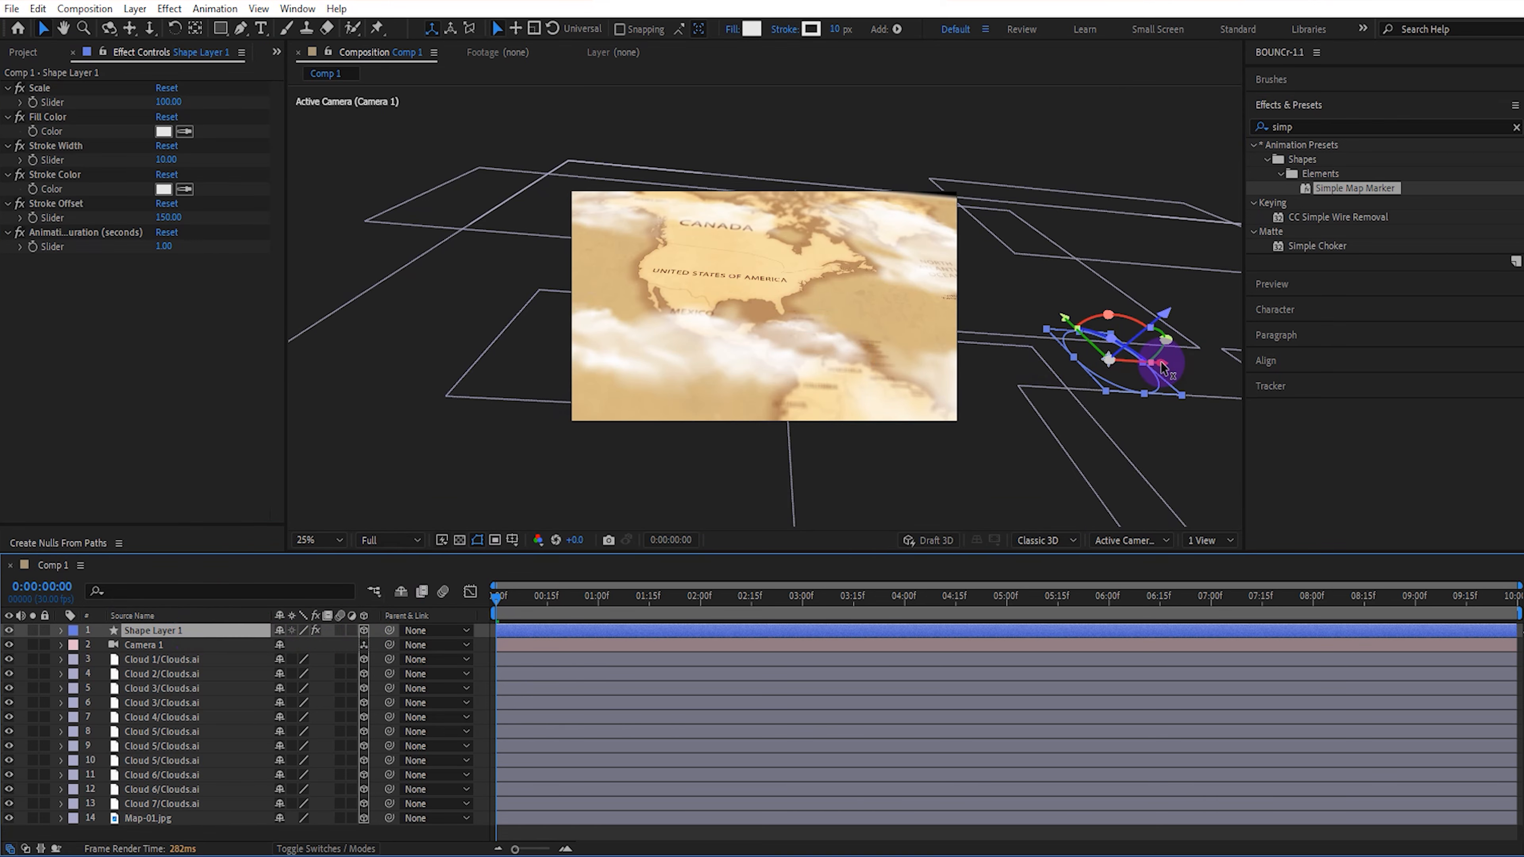
pyautogui.moveTo(1161, 368); pyautogui.dragTo(744, 243)
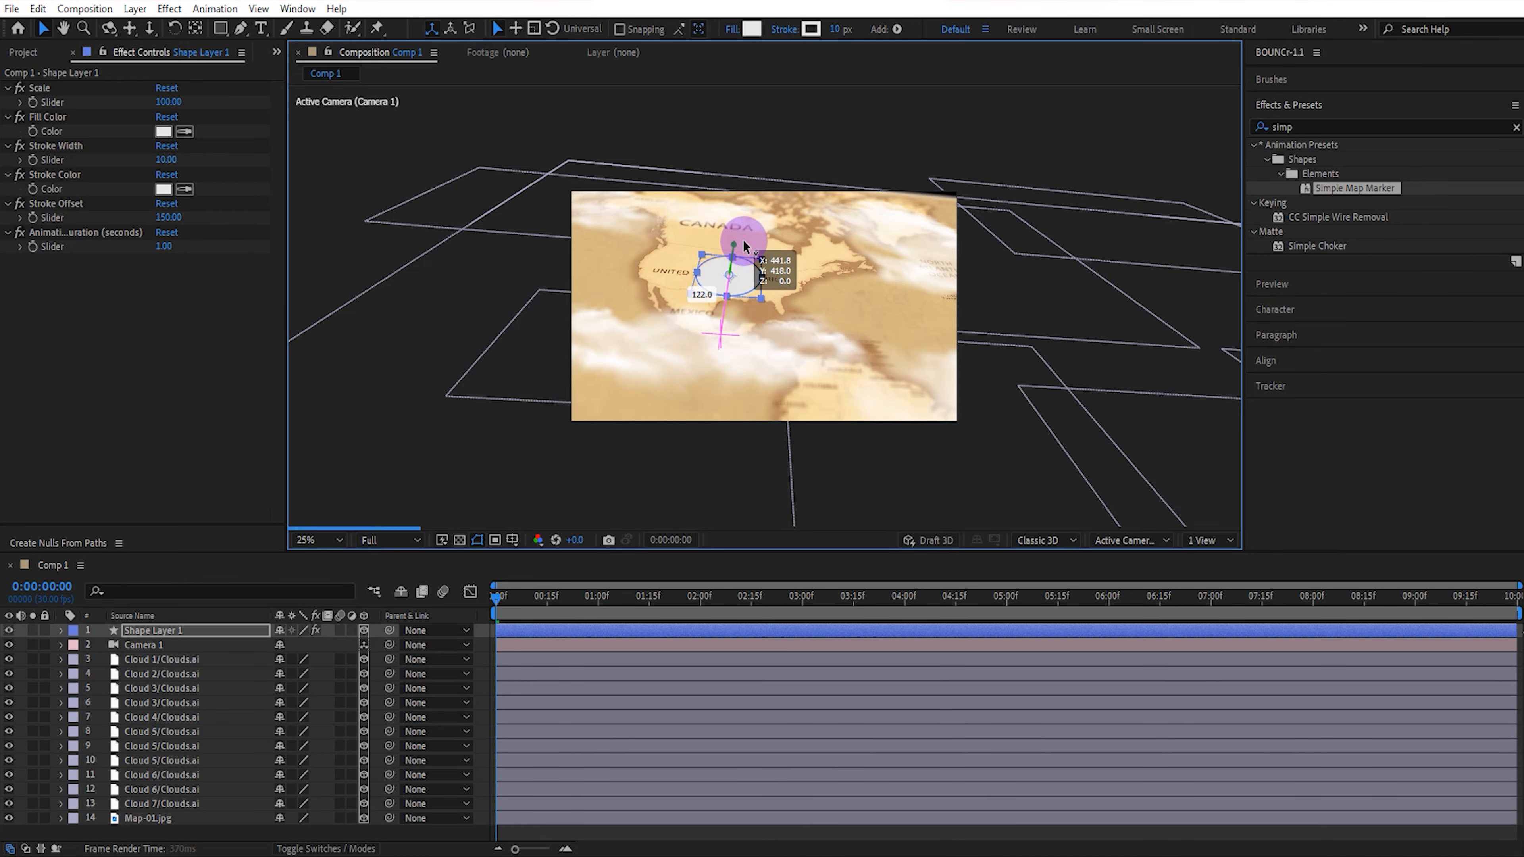
pyautogui.scroll(2, 748, 274)
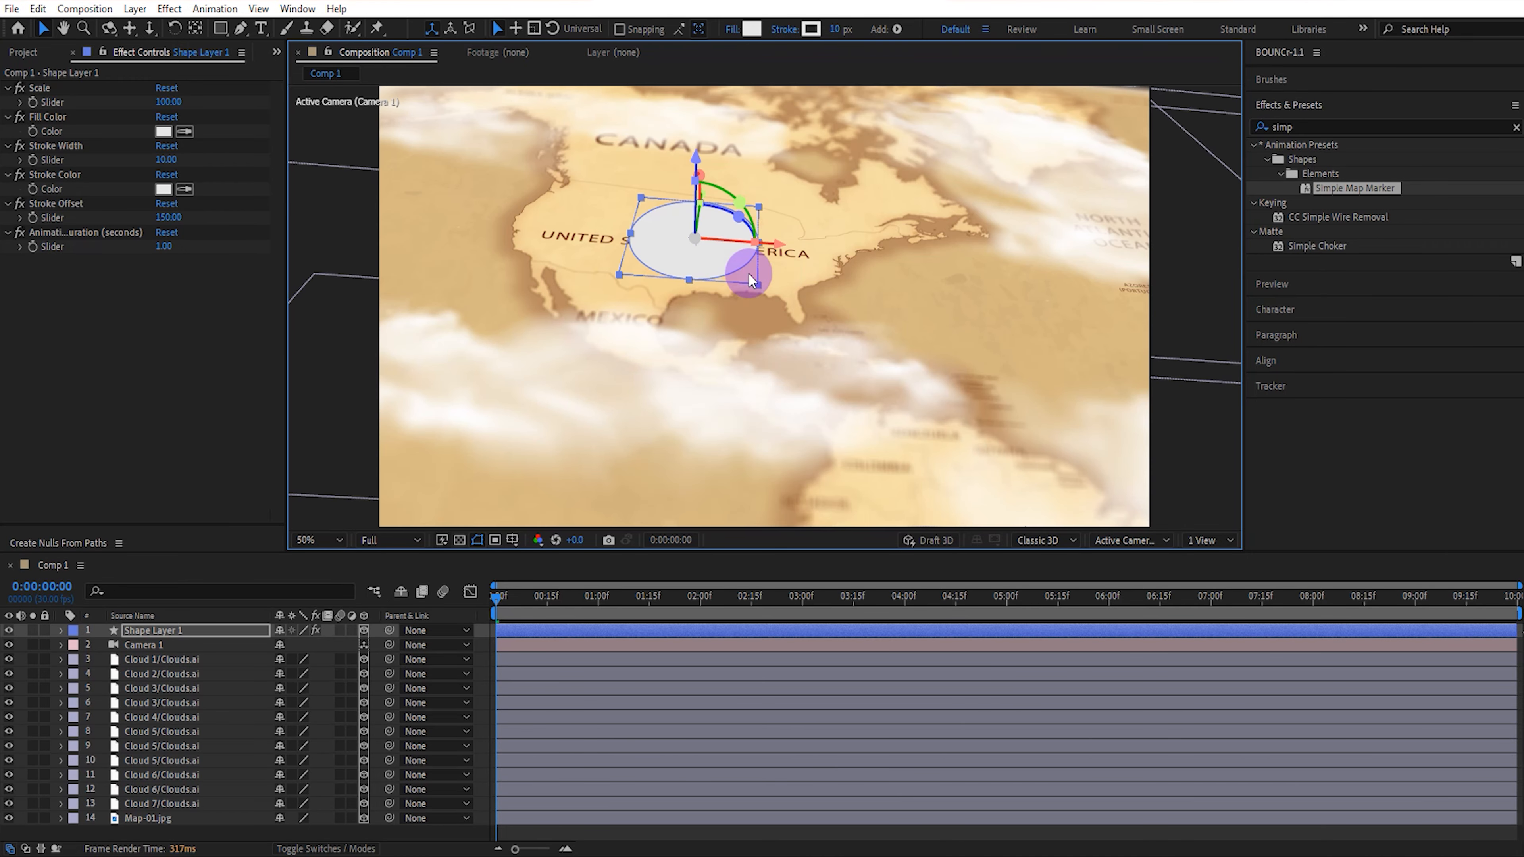
pyautogui.moveTo(726, 246); pyautogui.dragTo(731, 328)
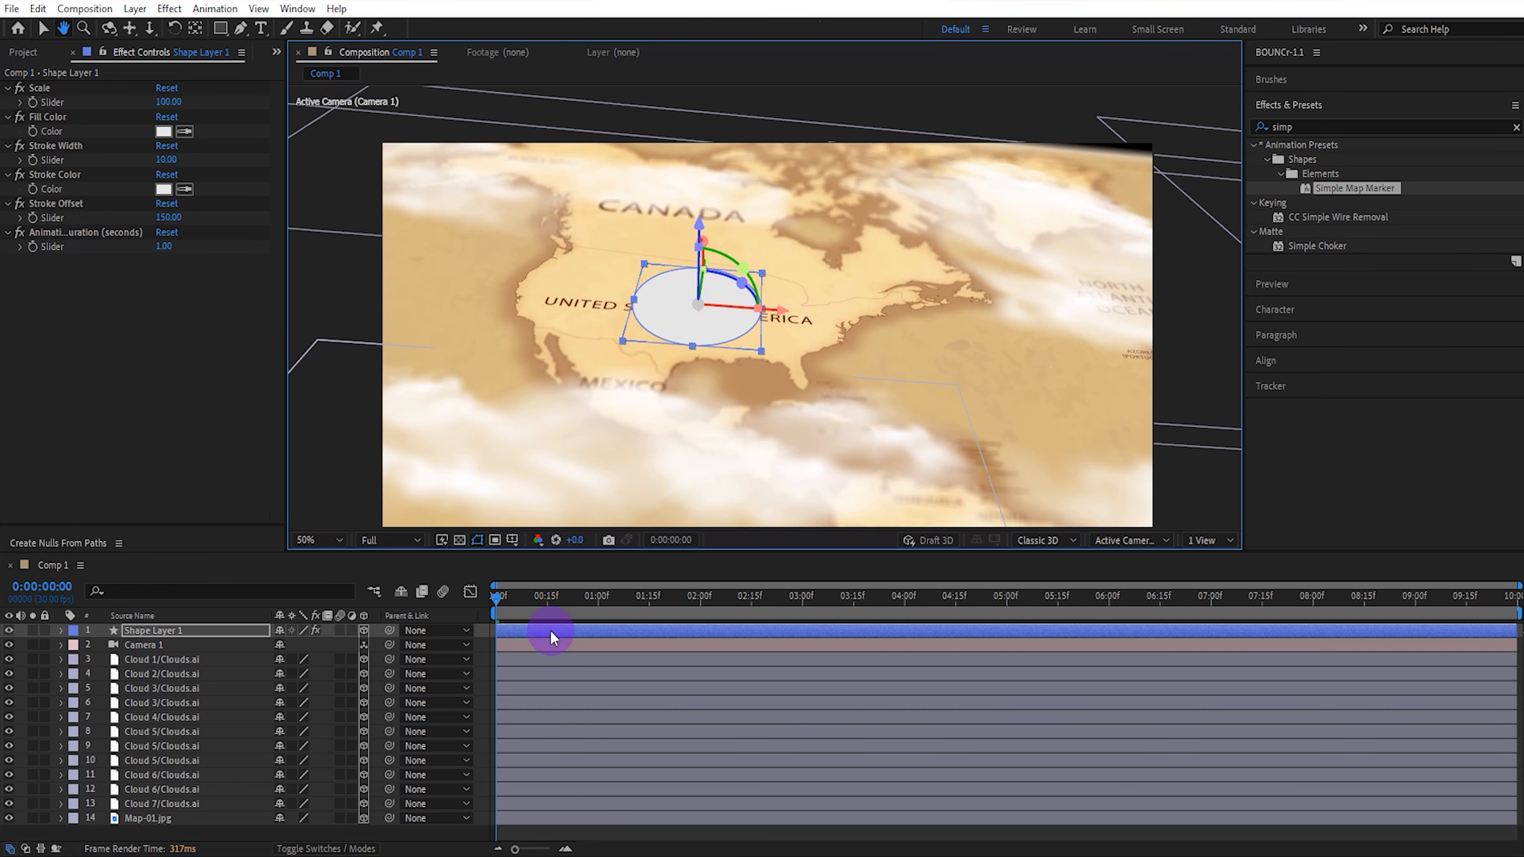
# Set the marker's fill colour to white (FFFFFF) and its stroke colour to red (FF0000).
pyautogui.moveTo(535, 598); pyautogui.dragTo(665, 600)
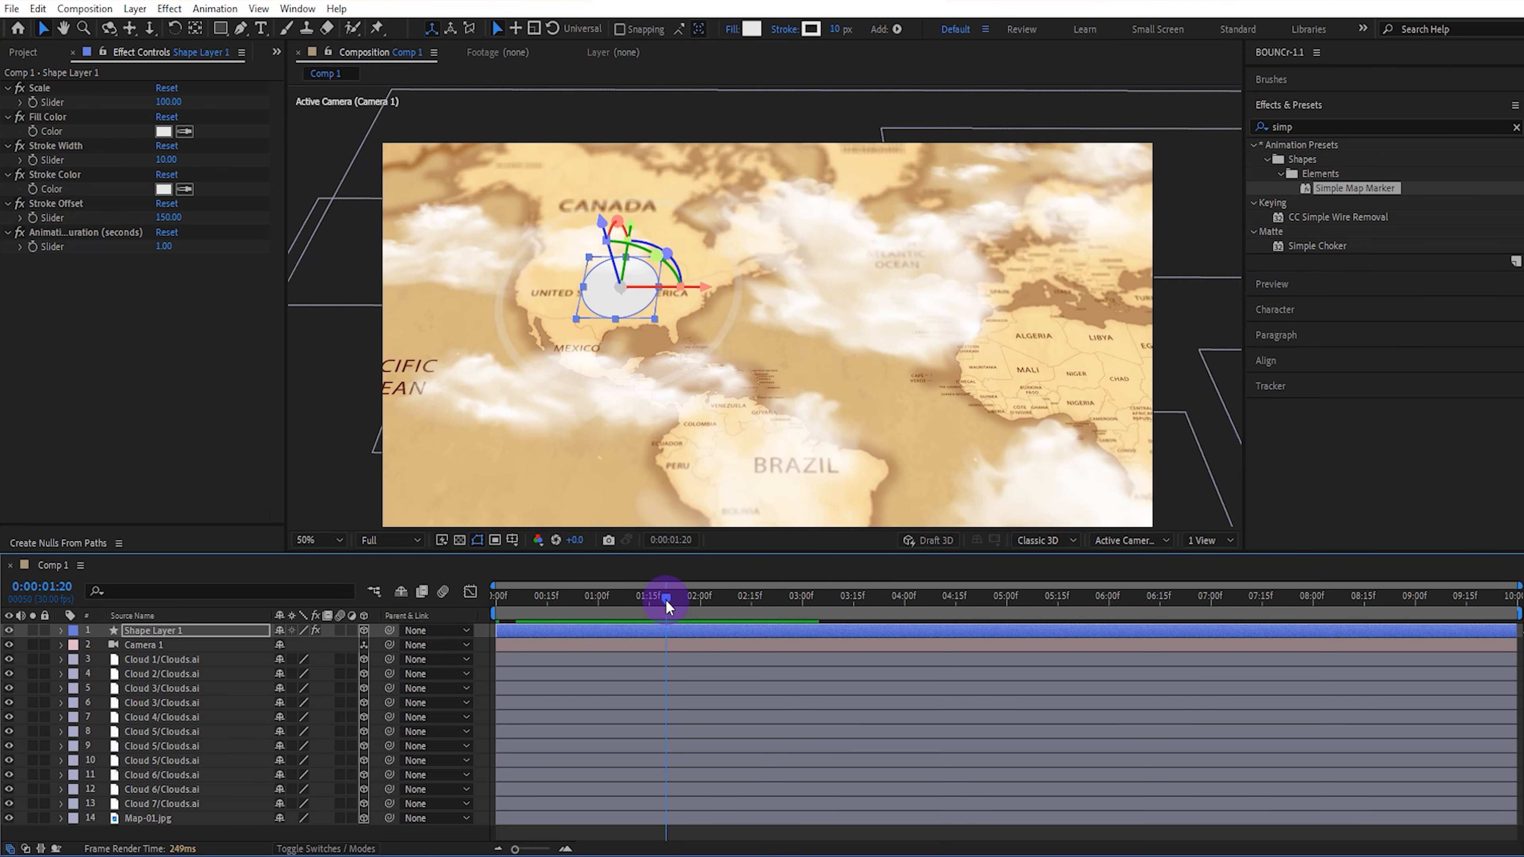
pyautogui.click(164, 130)
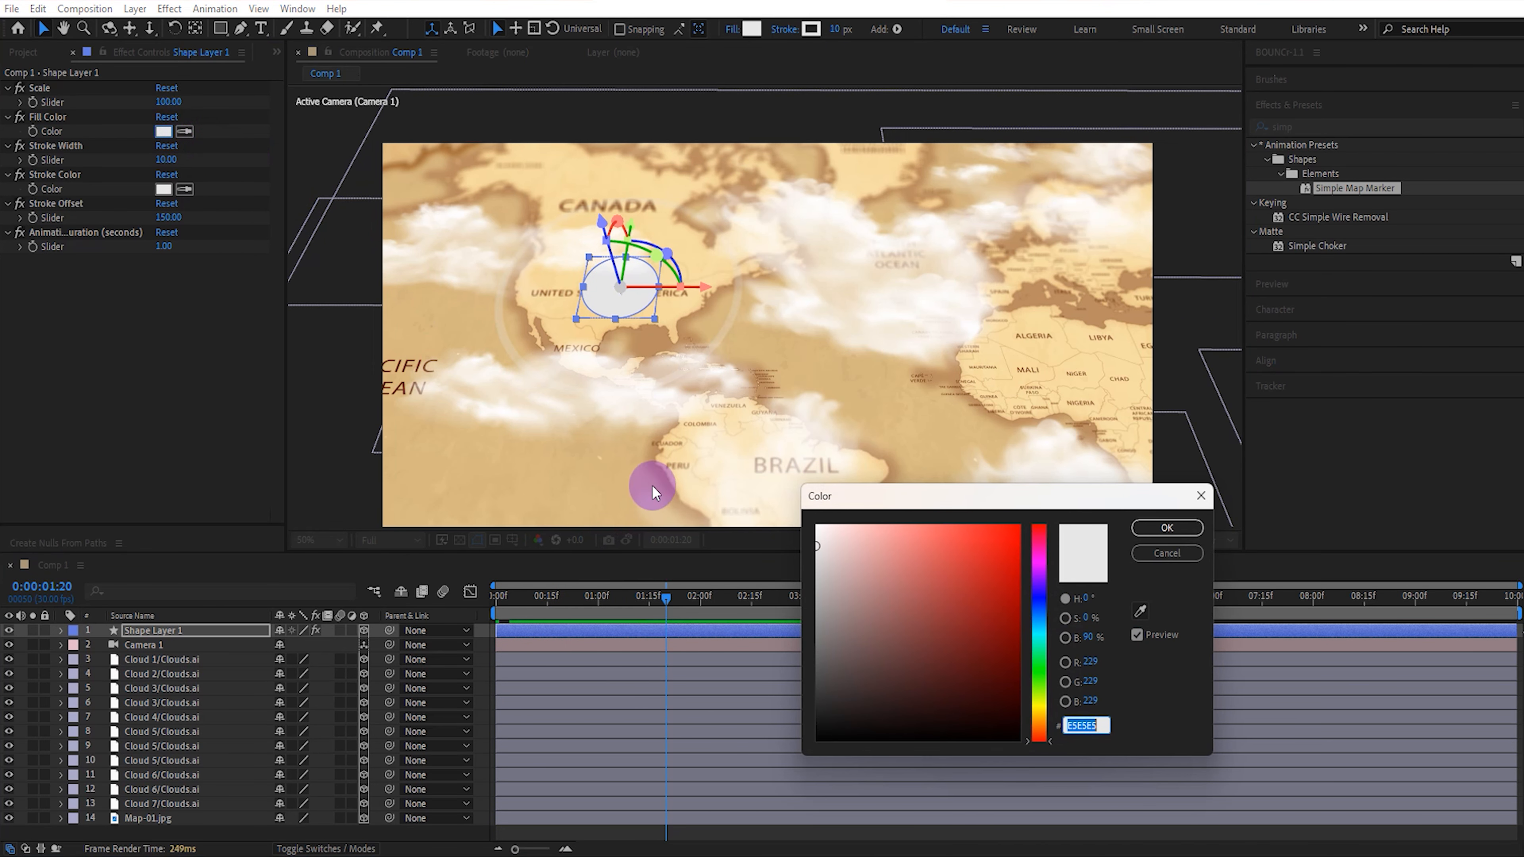
pyautogui.moveTo(806, 513); pyautogui.dragTo(809, 504)
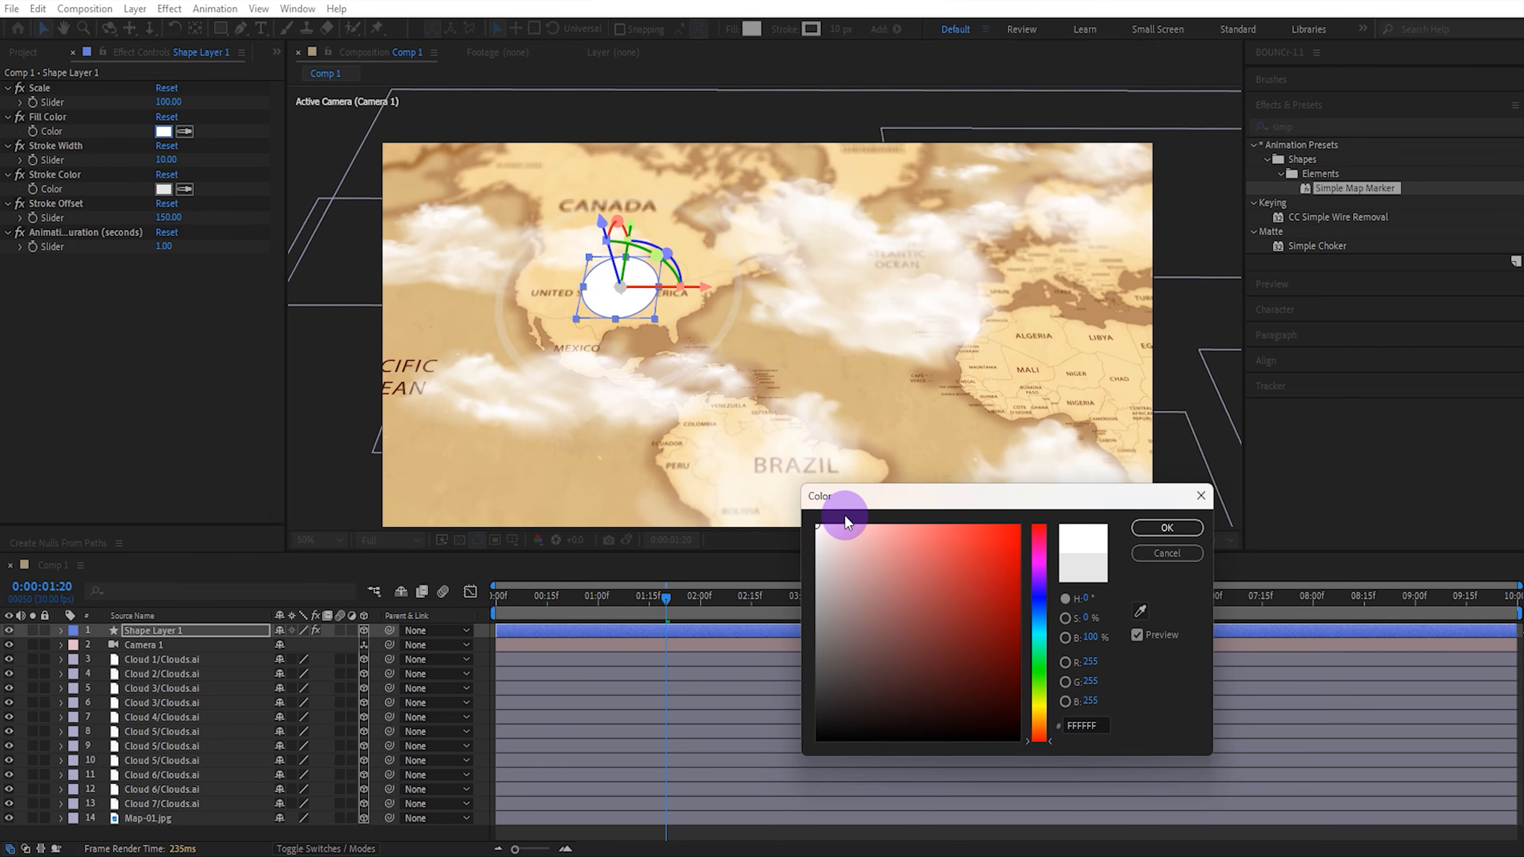
pyautogui.click(1164, 528)
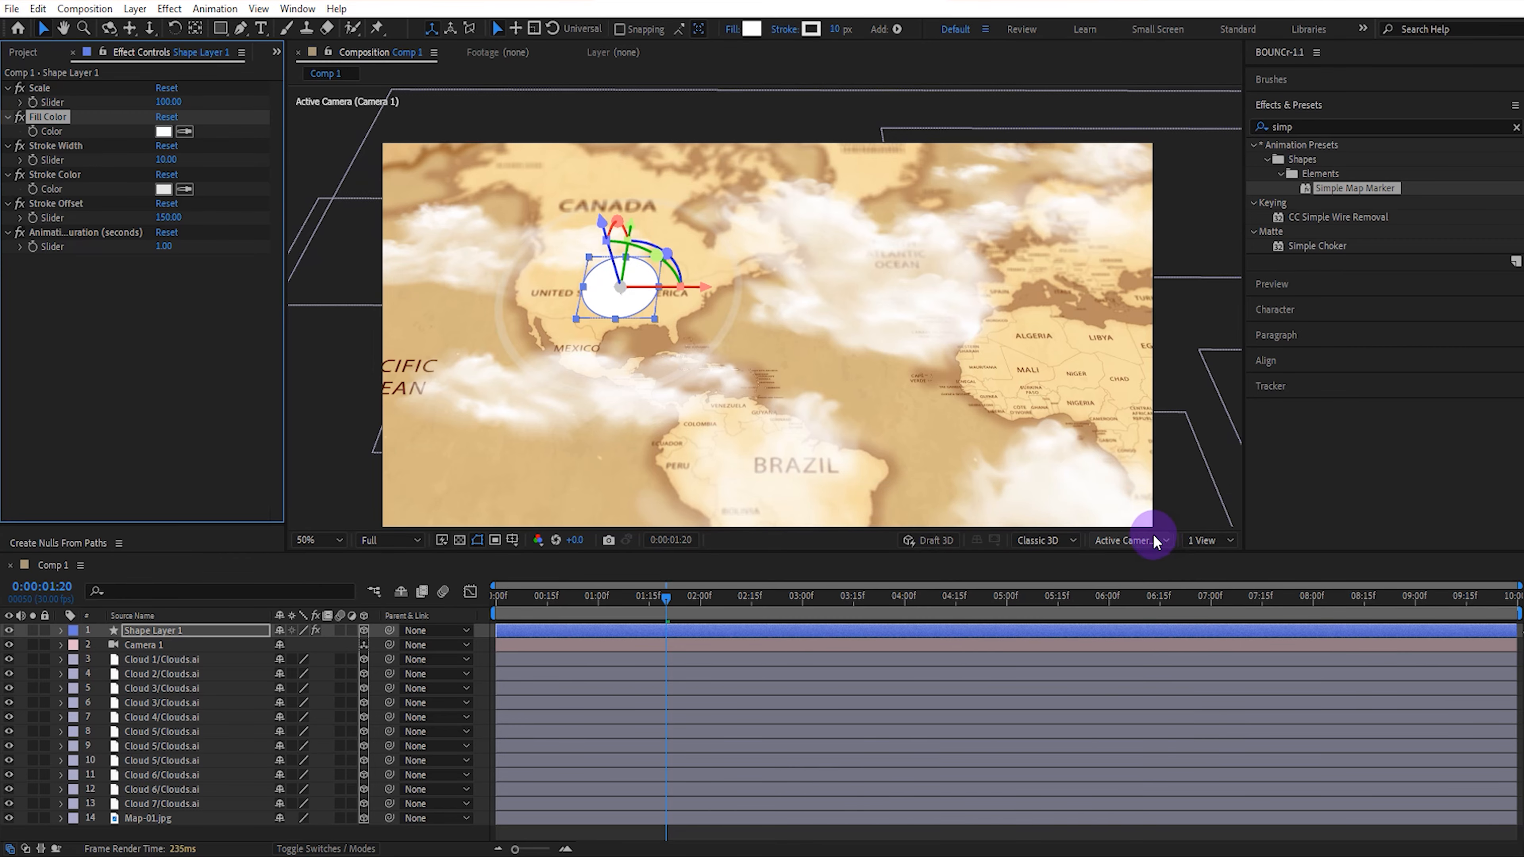
pyautogui.click(164, 189)
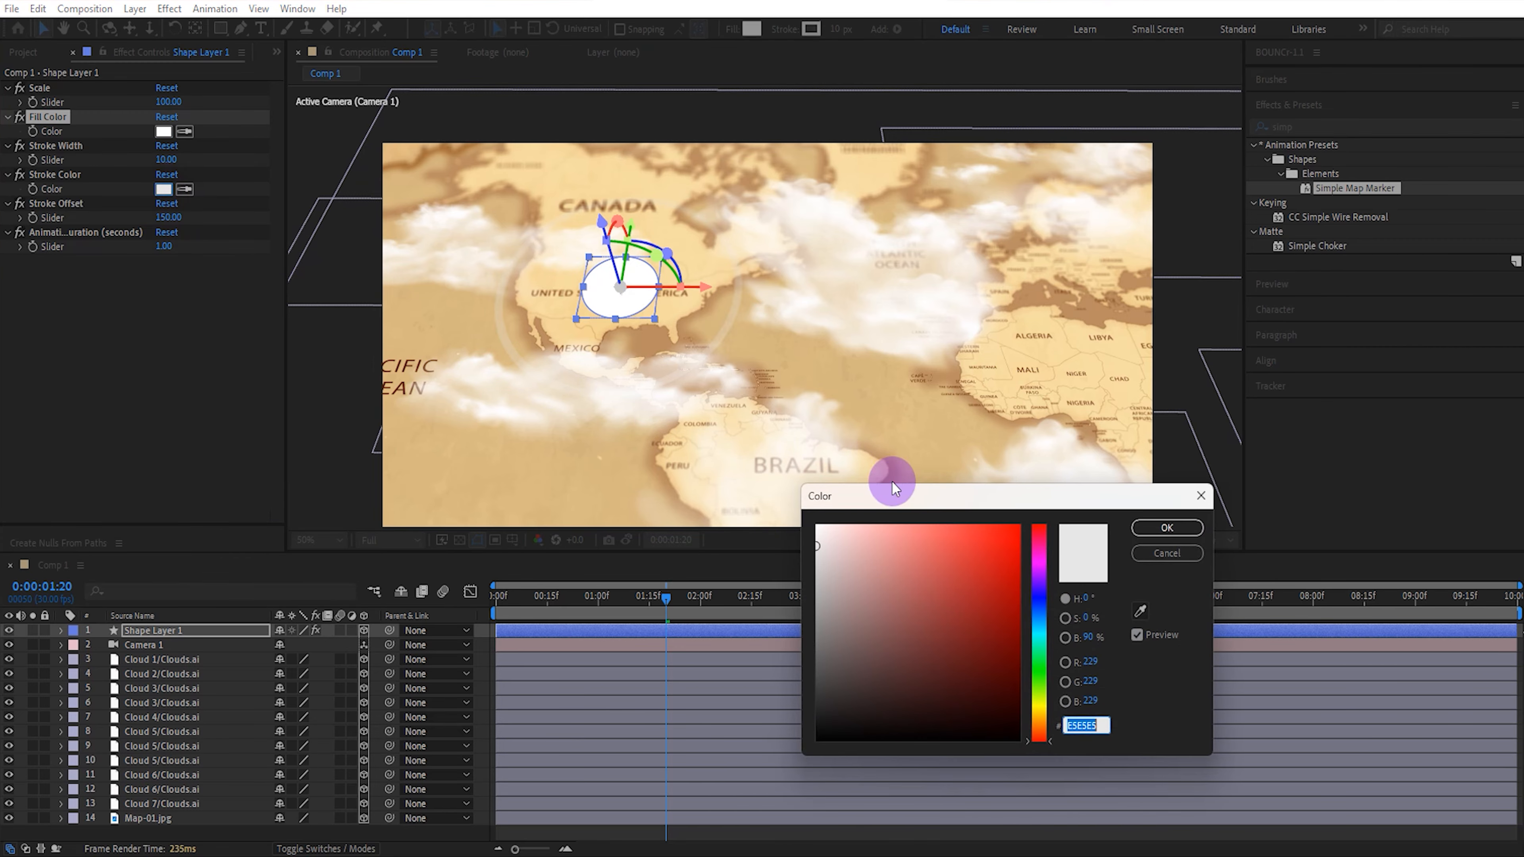
pyautogui.moveTo(1018, 529); pyautogui.dragTo(1048, 507)
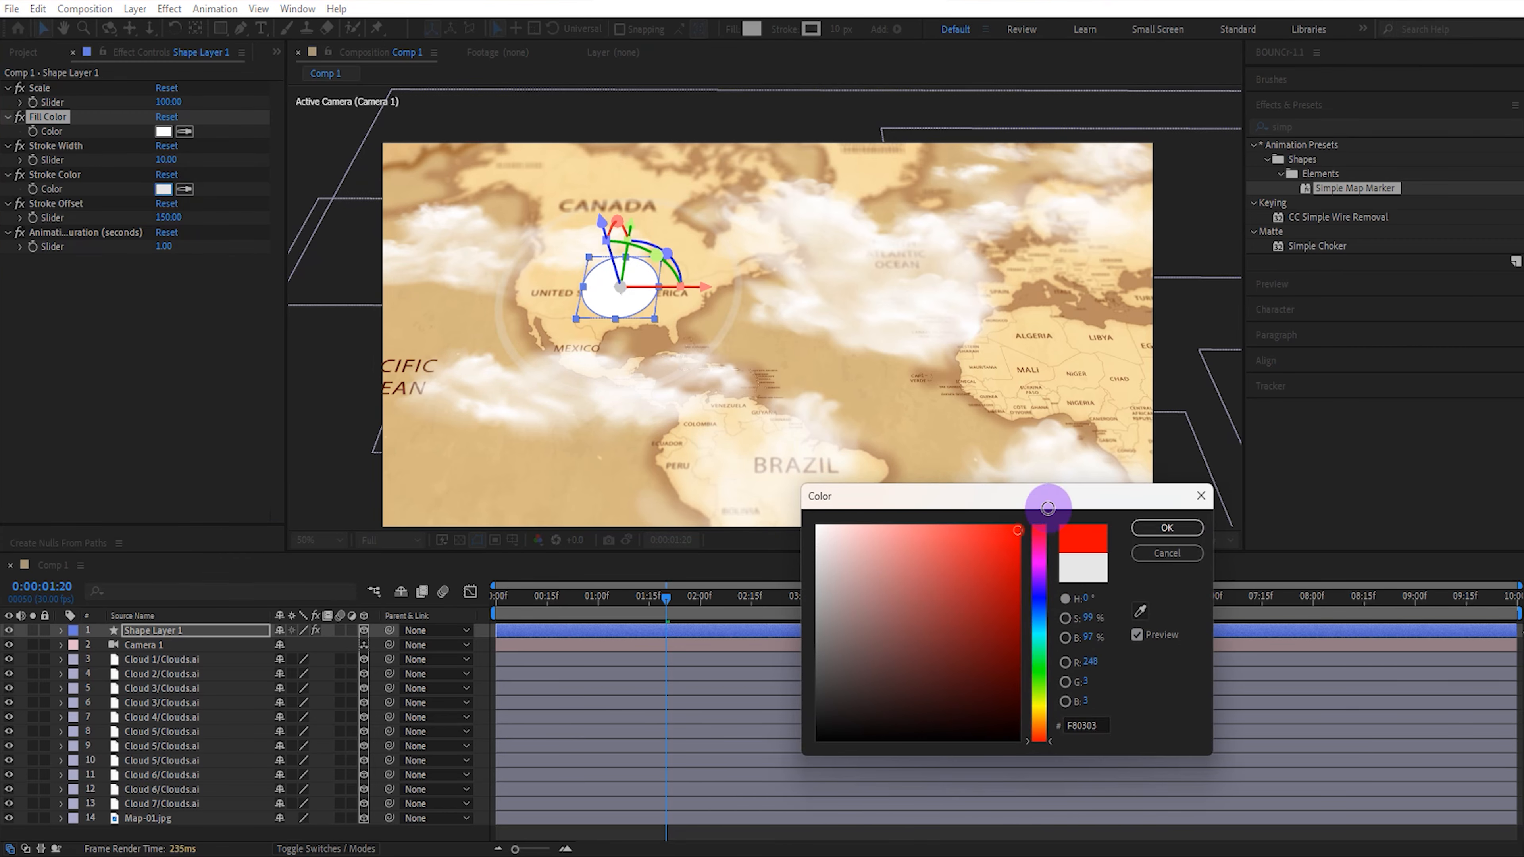
pyautogui.click(1148, 526)
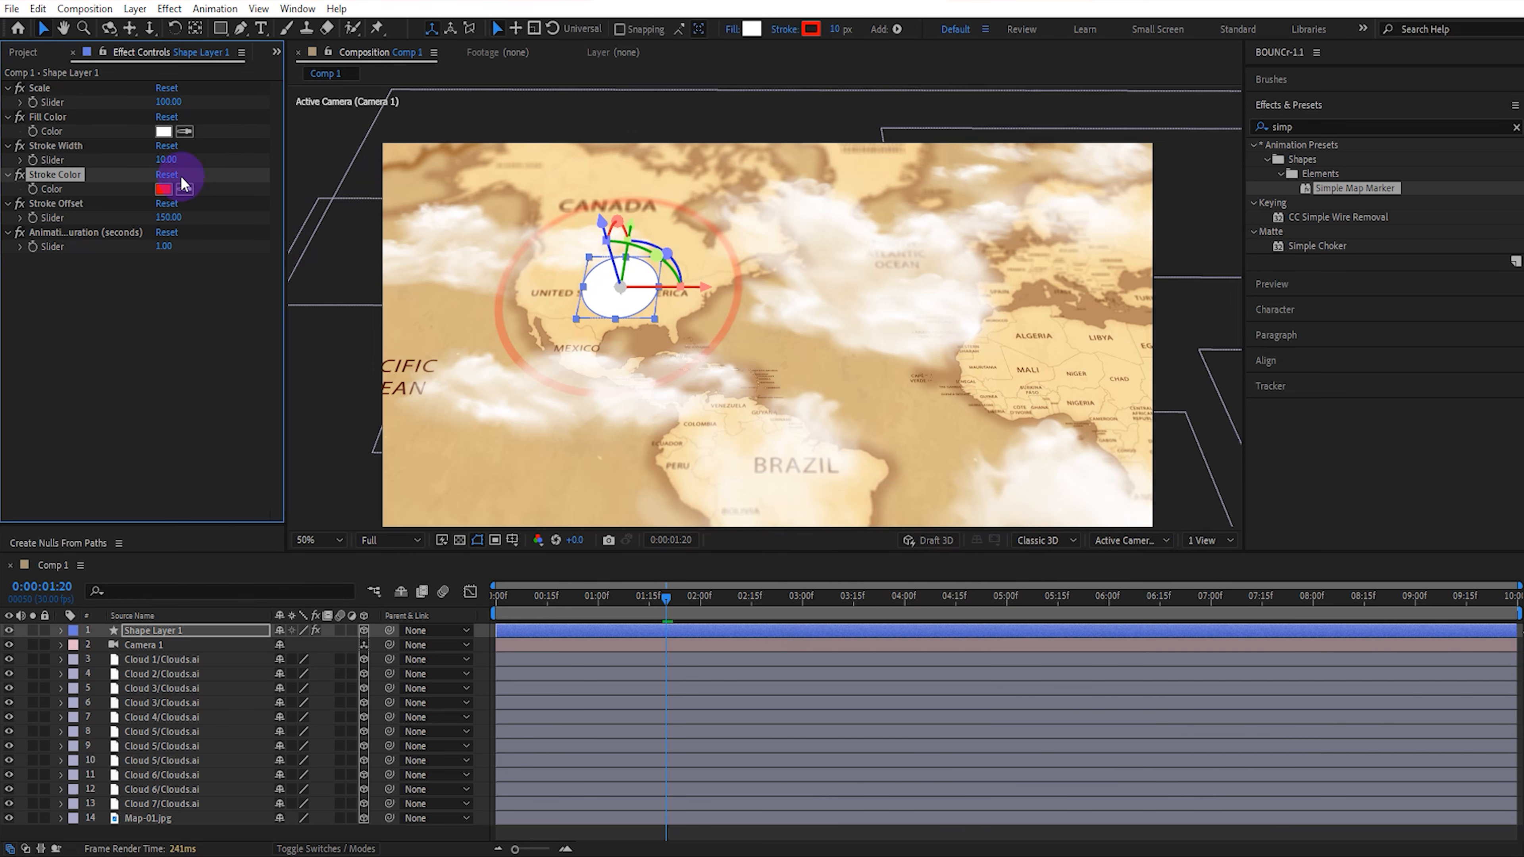
# Set the marker's Stroke Width to 99 and preview its pulse from the first frame.
pyautogui.moveTo(175, 159); pyautogui.dragTo(246, 169)
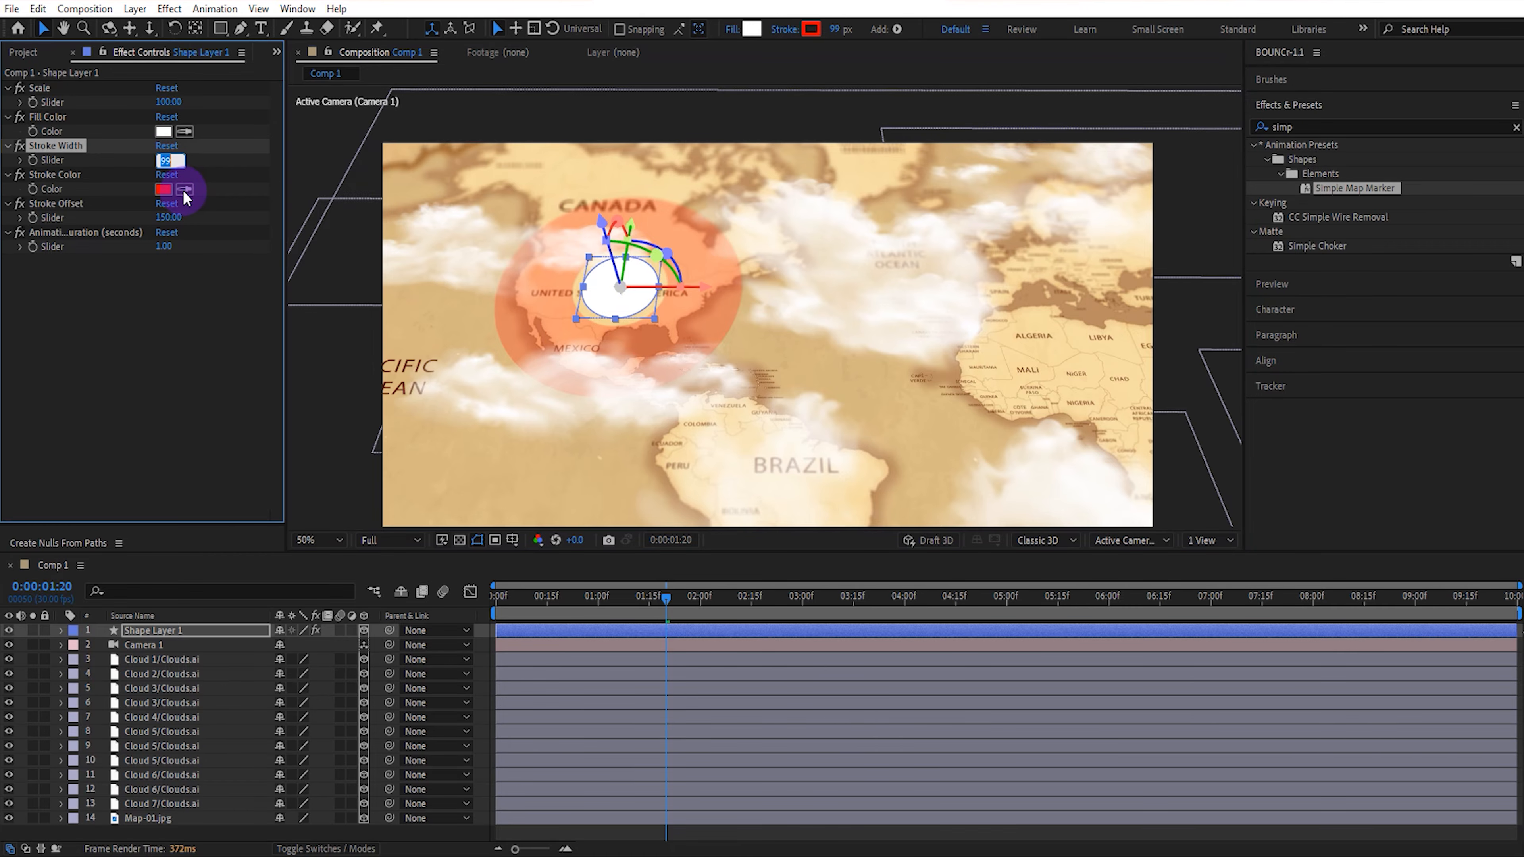
pyautogui.click(192, 324)
pyautogui.click(659, 595)
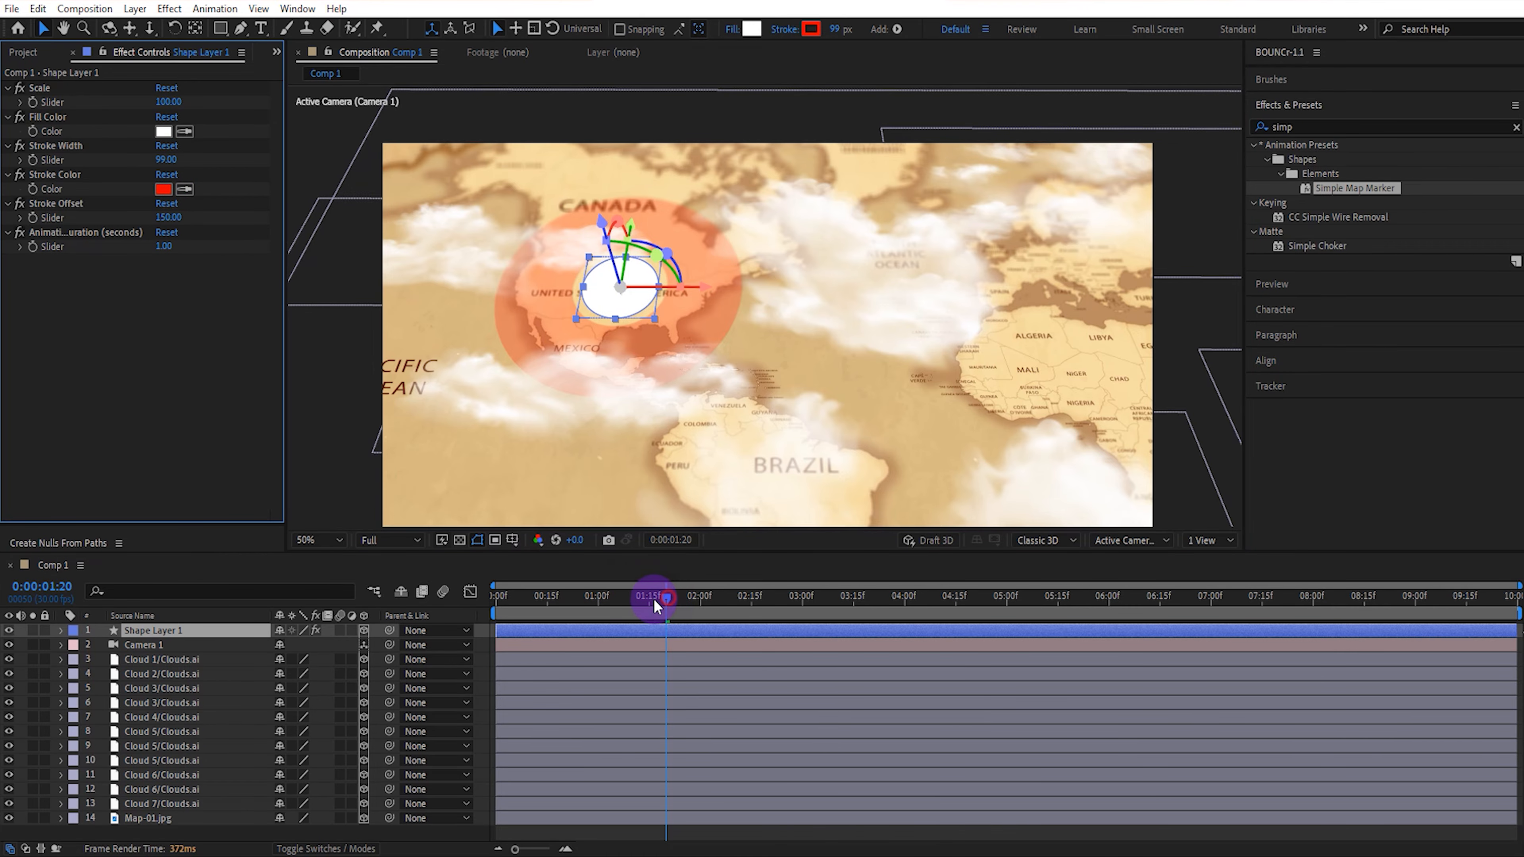
pyautogui.moveTo(658, 606); pyautogui.dragTo(473, 602)
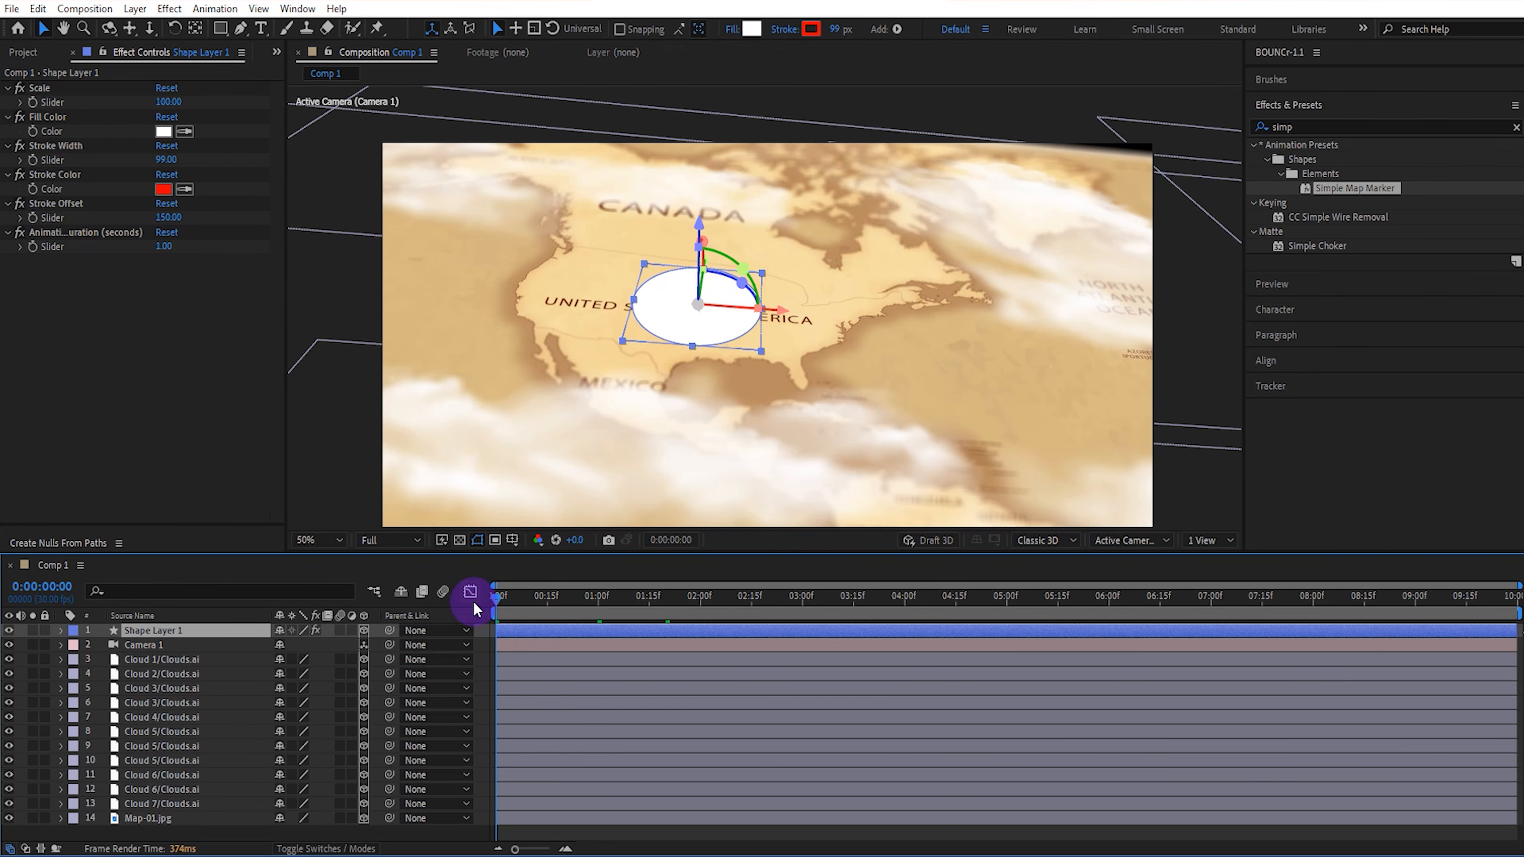
pyautogui.press('space')
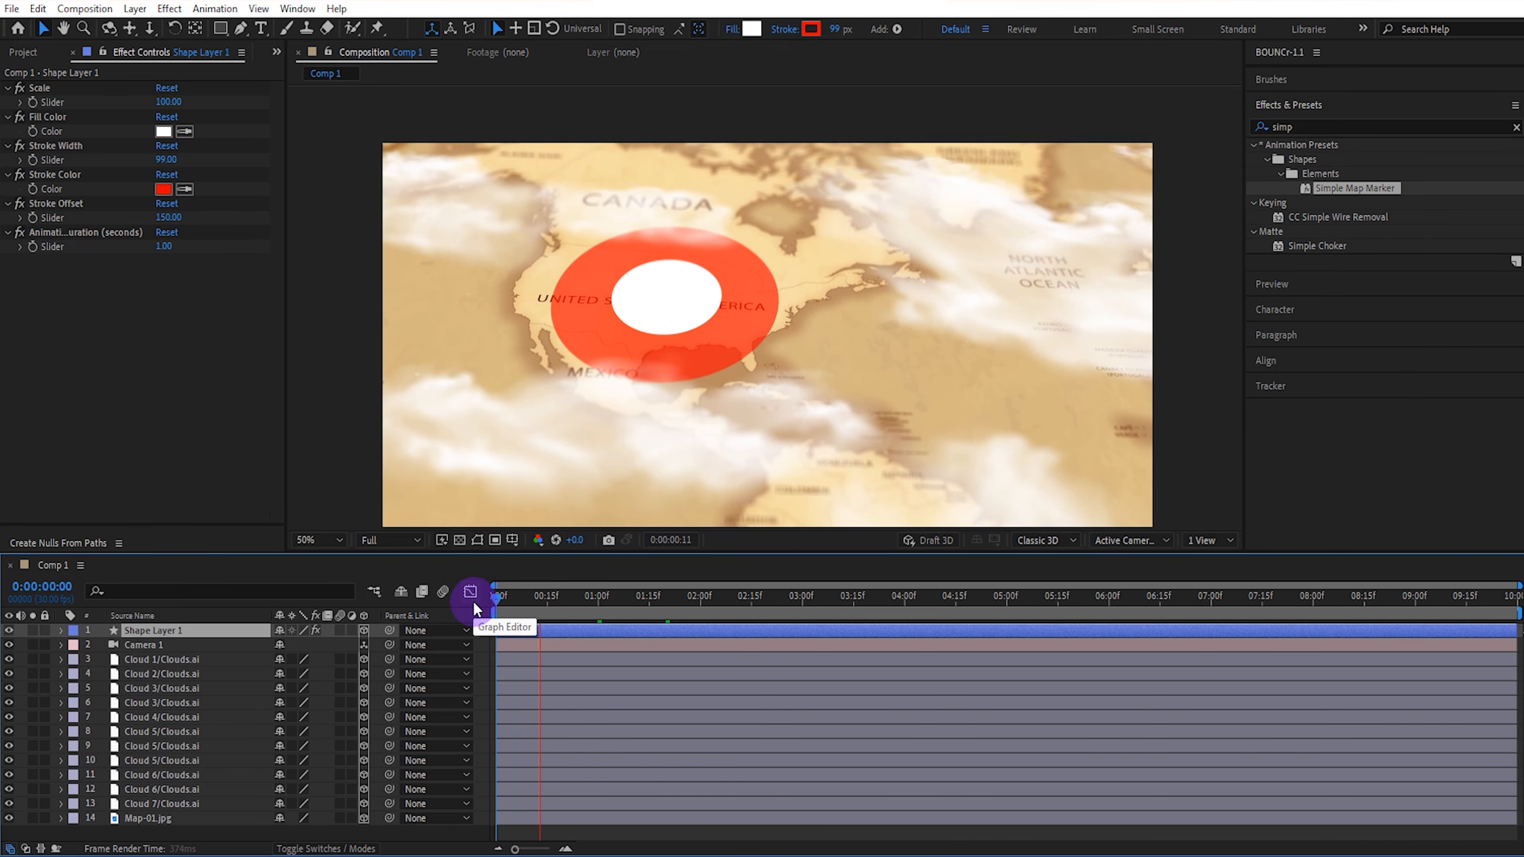
pyautogui.press('space')
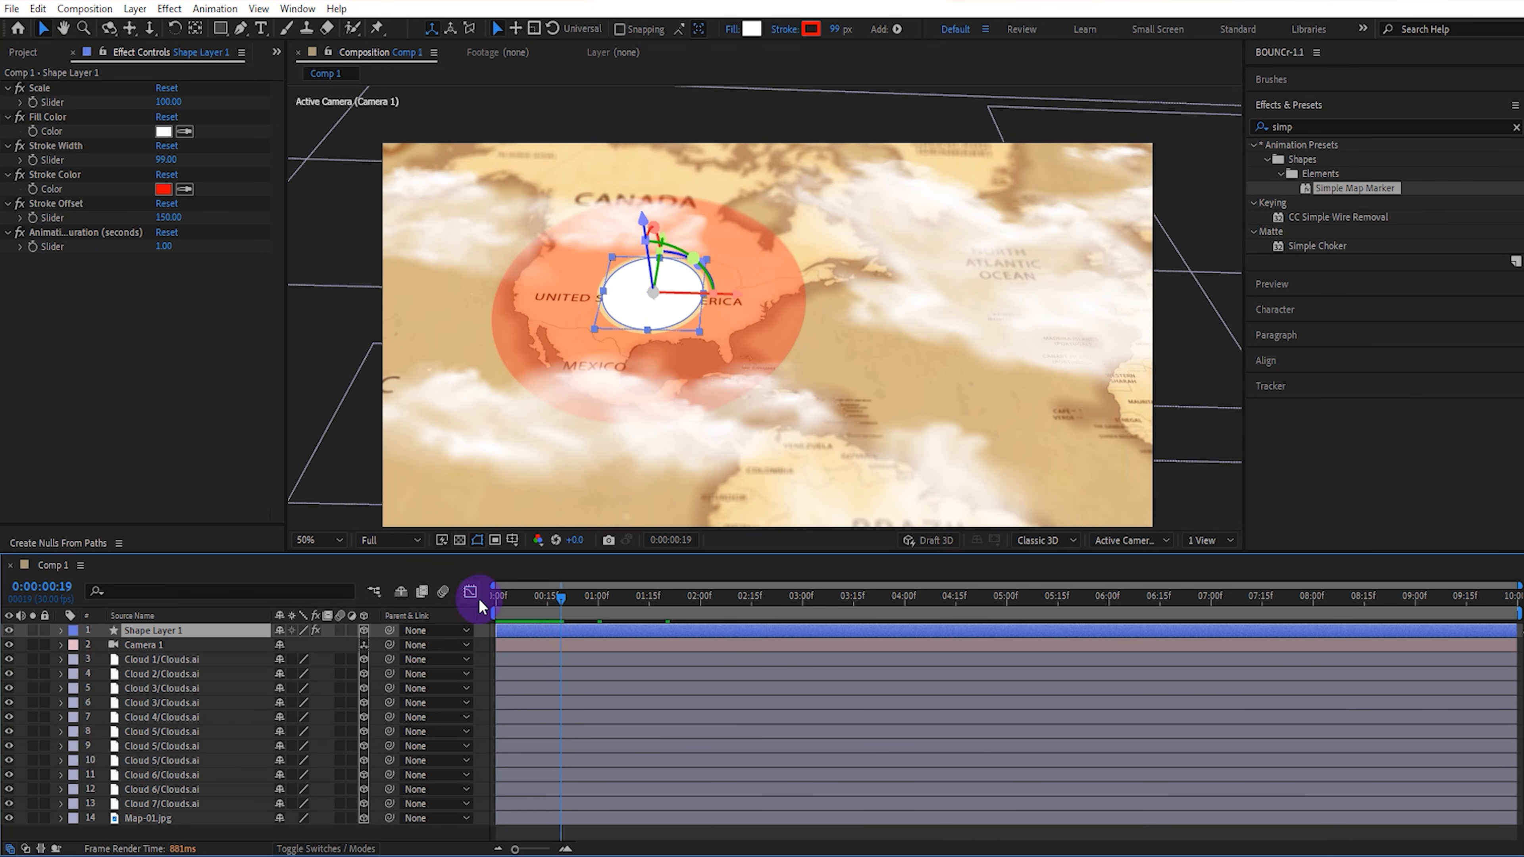
# Shift the Shape Layer 1 marker along the map so it sits just above the UNITED STATES OF AMERICA label.
pyautogui.moveTo(740, 297); pyautogui.dragTo(724, 296)
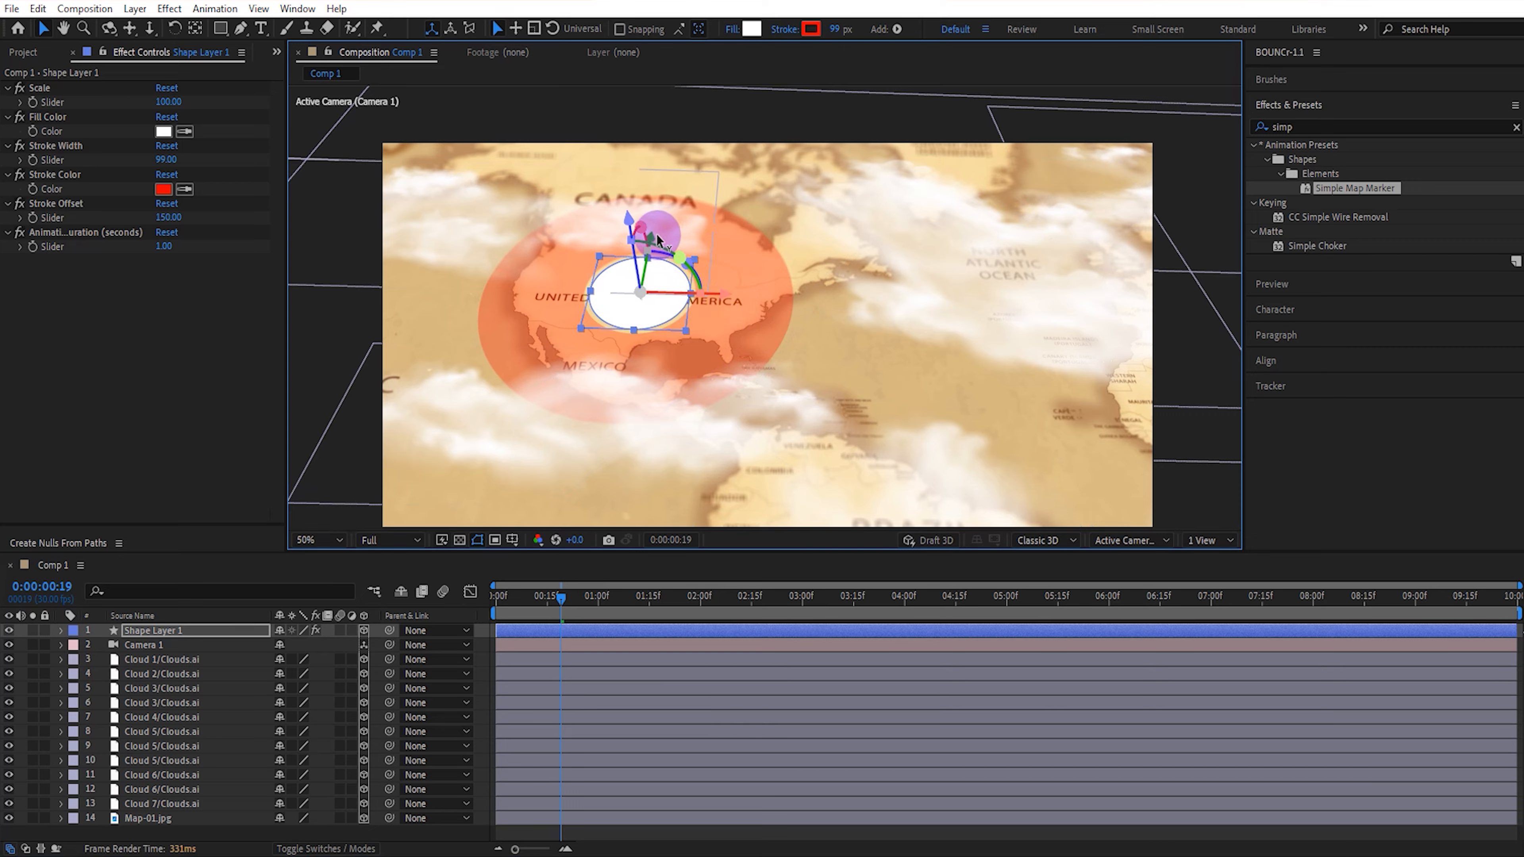
pyautogui.moveTo(657, 241); pyautogui.dragTo(662, 206)
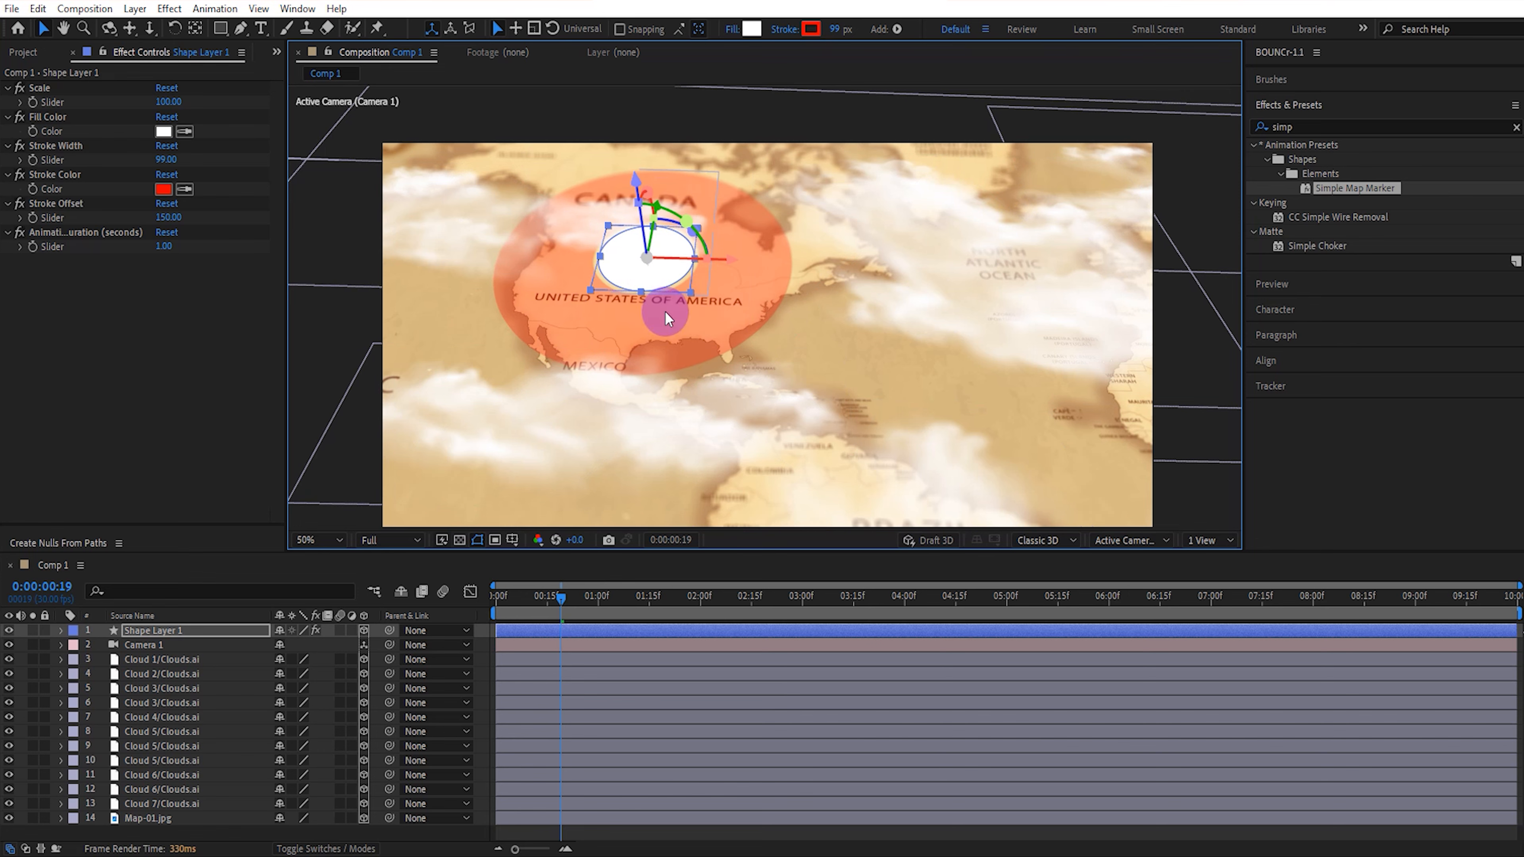
pyautogui.click(664, 312)
# Preview the repositioned United States marker from the first frame.
pyautogui.moveTo(561, 599); pyautogui.dragTo(442, 609)
pyautogui.press('space')
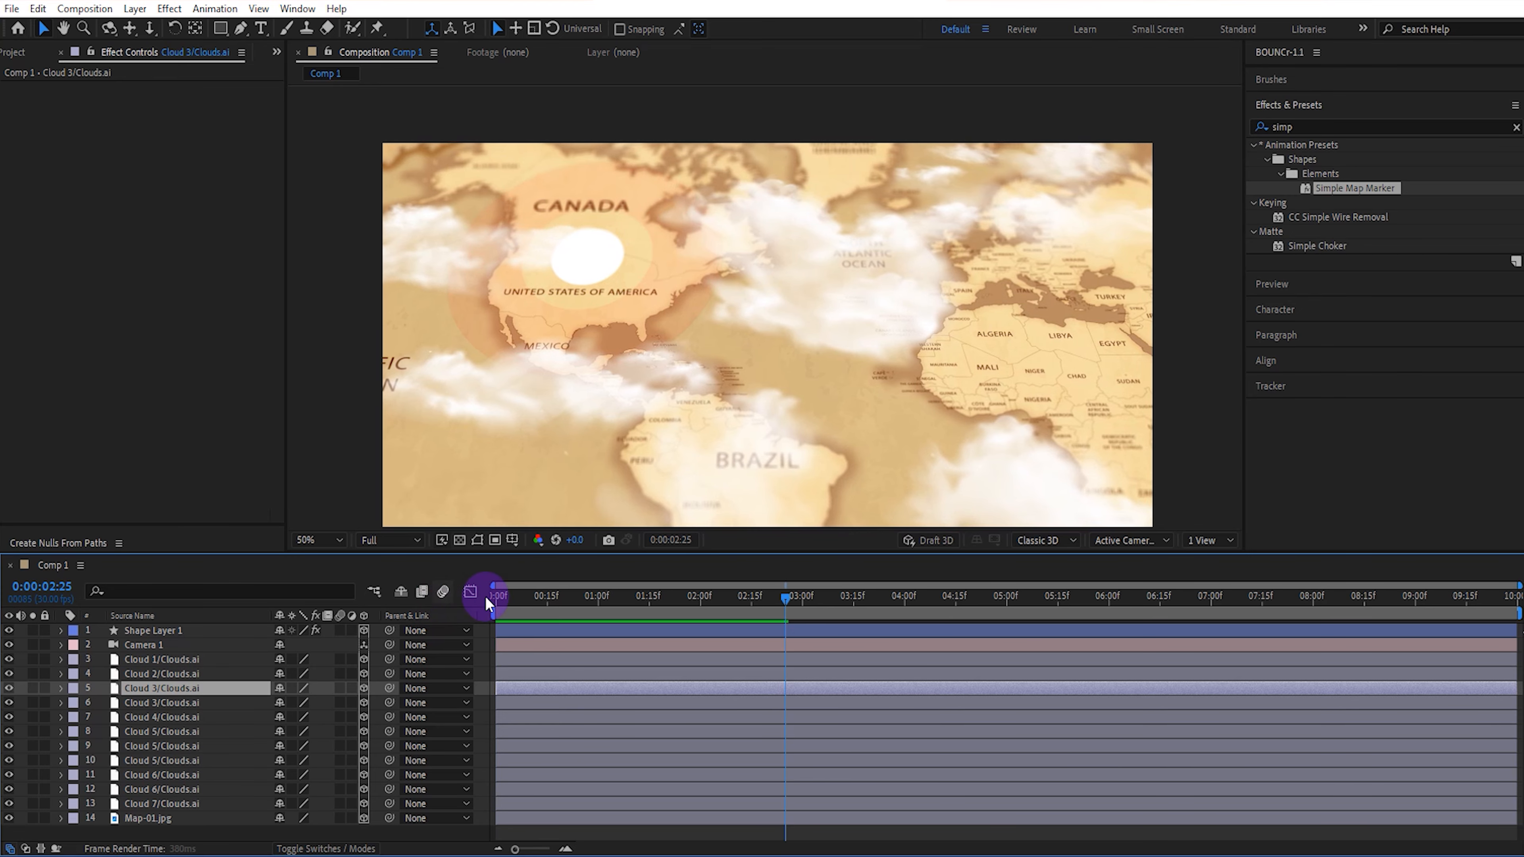
pyautogui.press('space')
pyautogui.press('space')
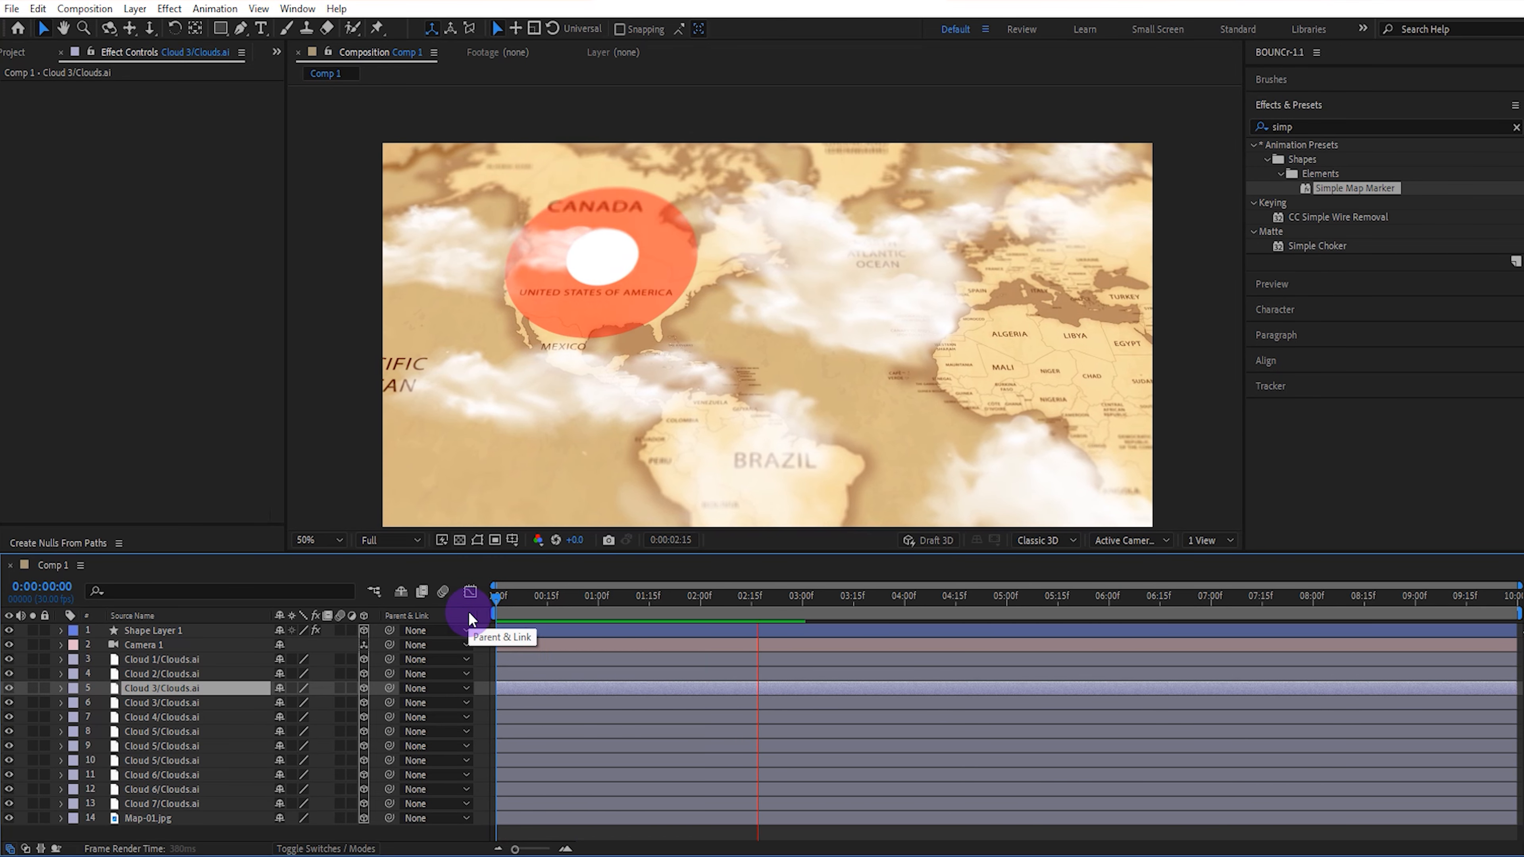
pyautogui.press('space')
# Go to the composition's last frame, 0:00:09:29, and duplicate the Shape Layer 1 marker.
pyautogui.moveTo(529, 592); pyautogui.dragTo(1146, 593)
pyautogui.moveTo(1329, 599); pyautogui.dragTo(1513, 597)
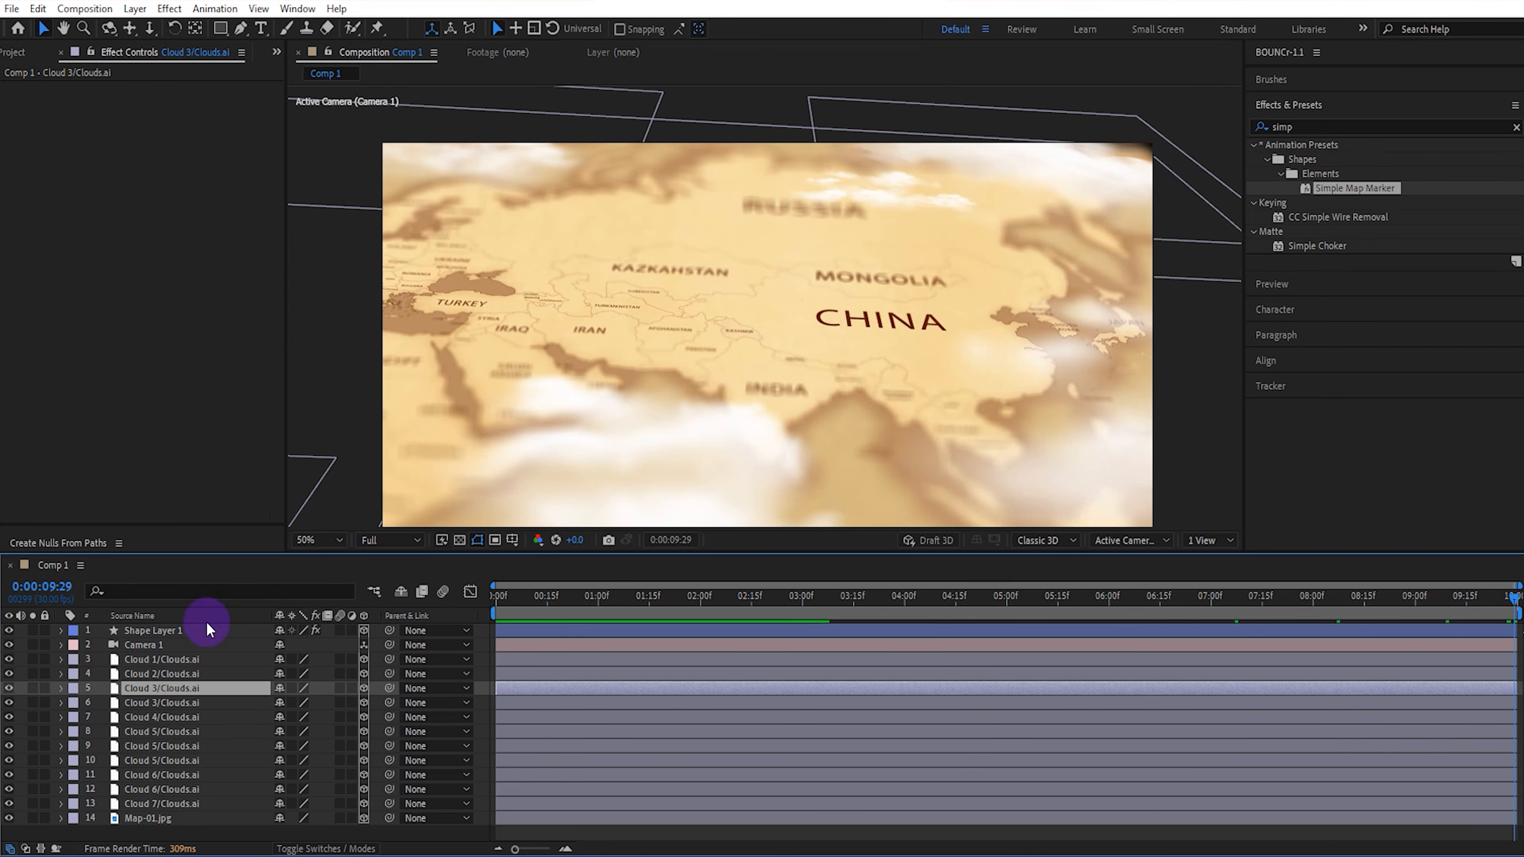
pyautogui.click(188, 628)
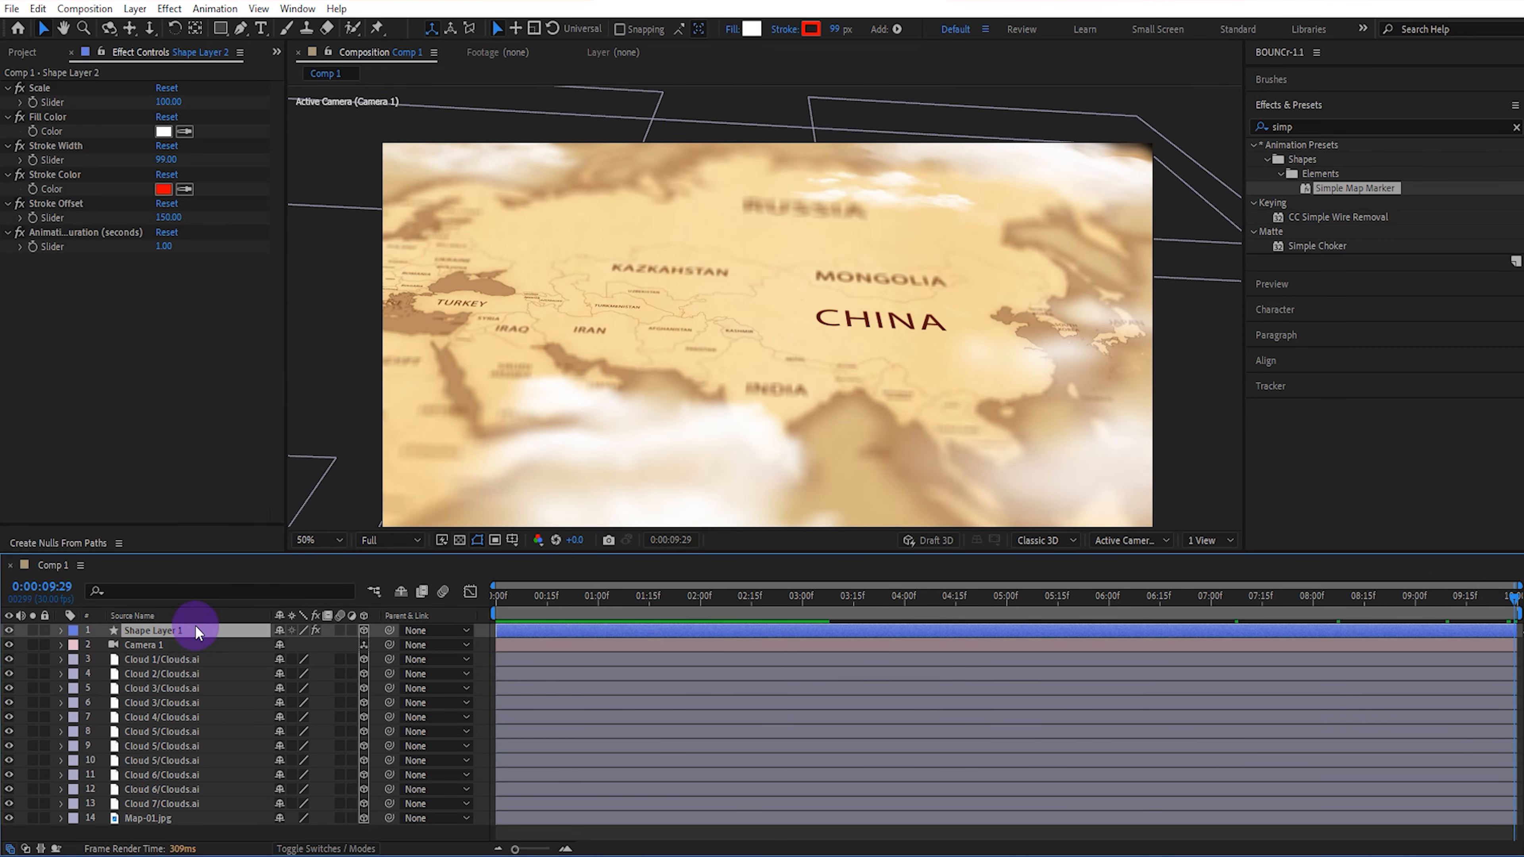
pyautogui.hotkey('ctrl', 'd')
# Move the duplicated marker across the map to just above the CHINA label and scale it down slightly.
pyautogui.scroll(-2, 595, 392)
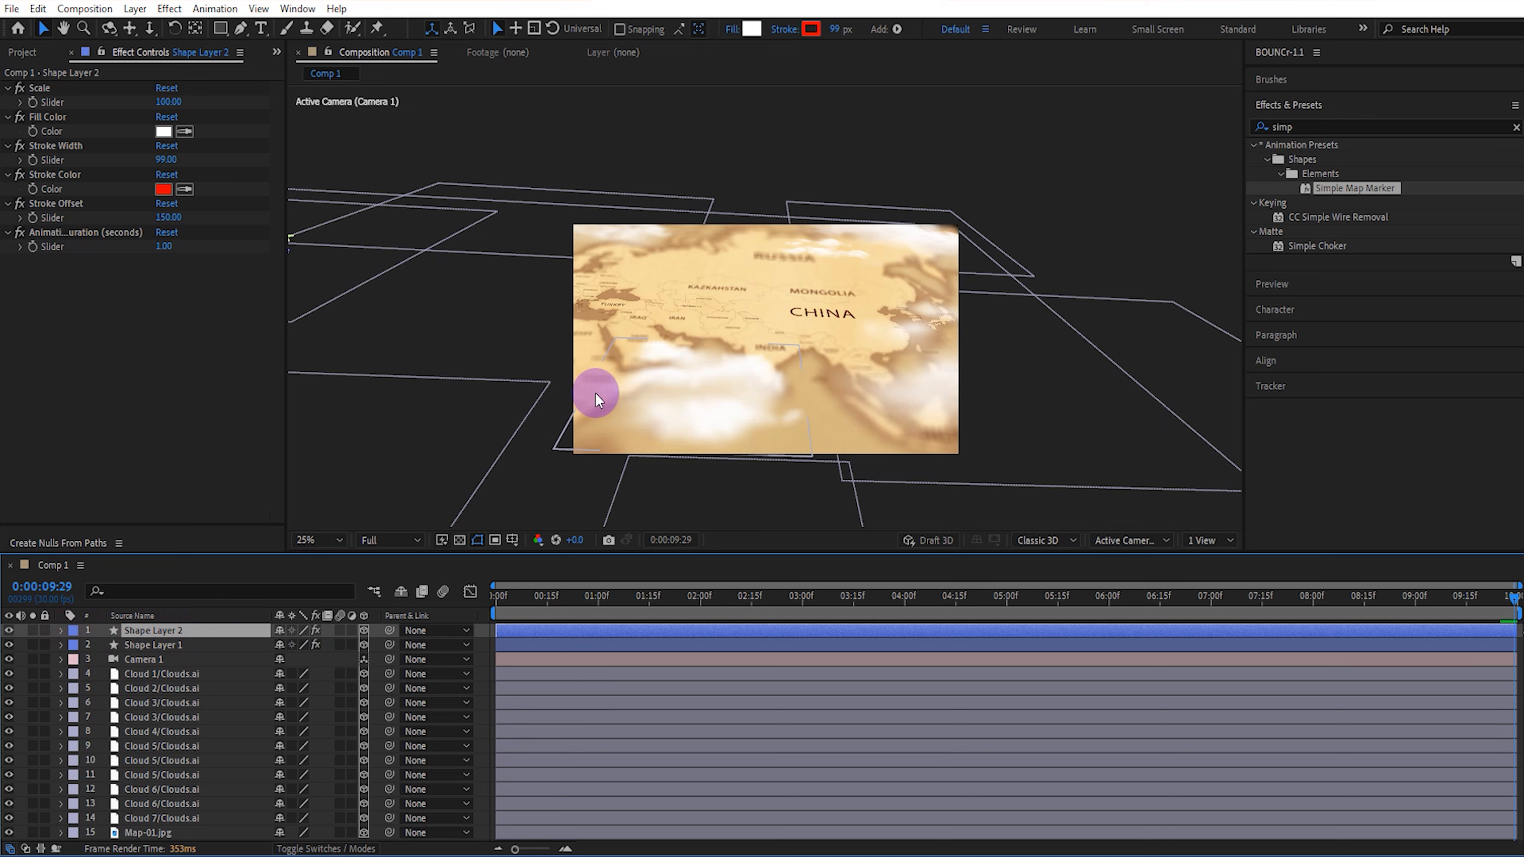
pyautogui.scroll(-2, 595, 392)
pyautogui.moveTo(532, 294)
pyautogui.mouseDown()
pyautogui.moveTo(887, 305)
pyautogui.moveTo(795, 322)
pyautogui.mouseUp()
pyautogui.scroll(4, 822, 310)
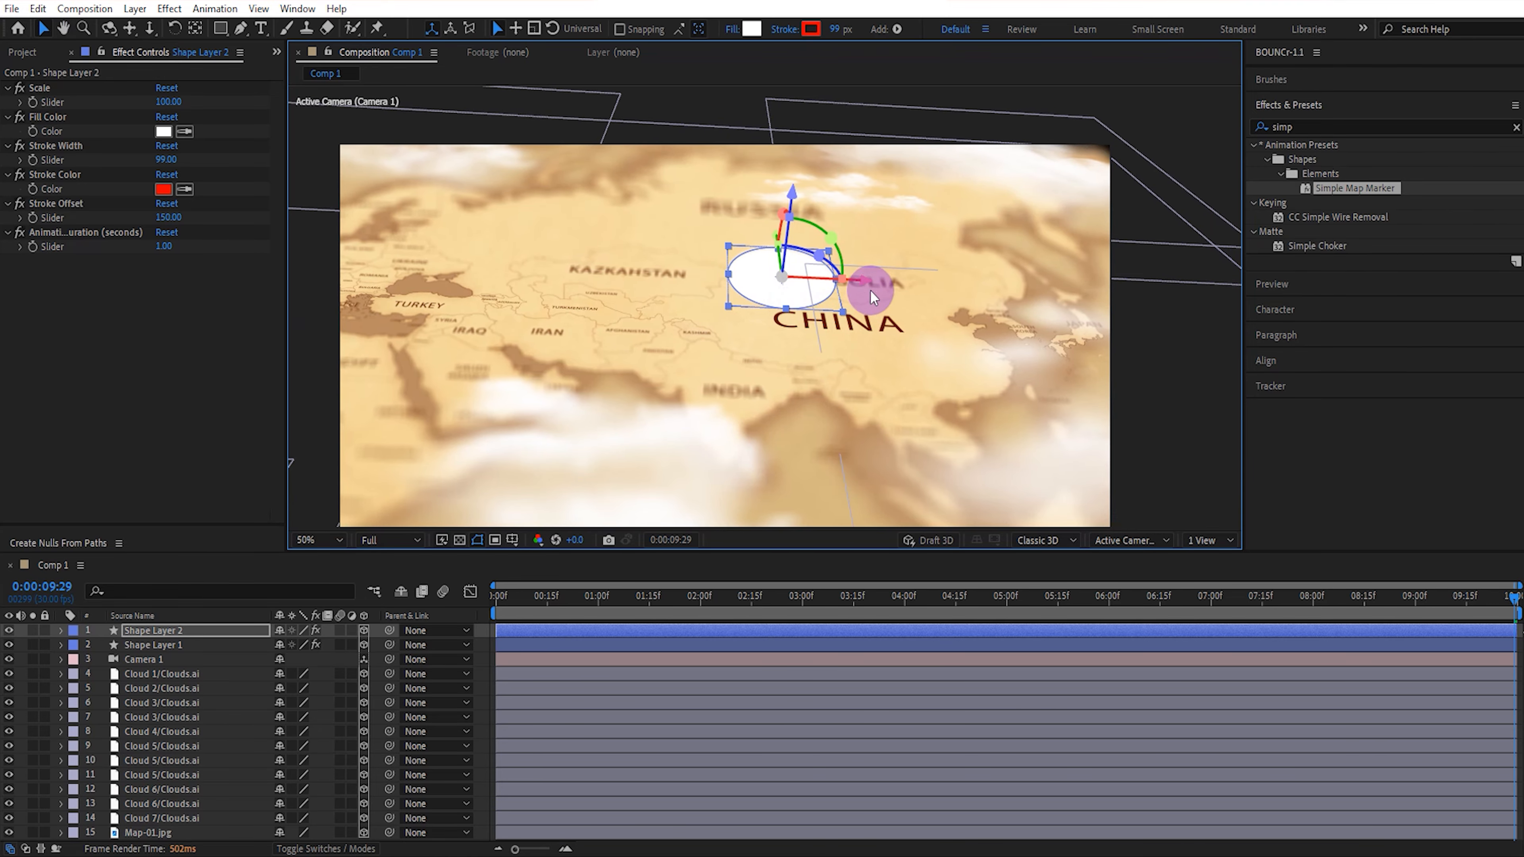
pyautogui.moveTo(868, 287); pyautogui.dragTo(911, 288)
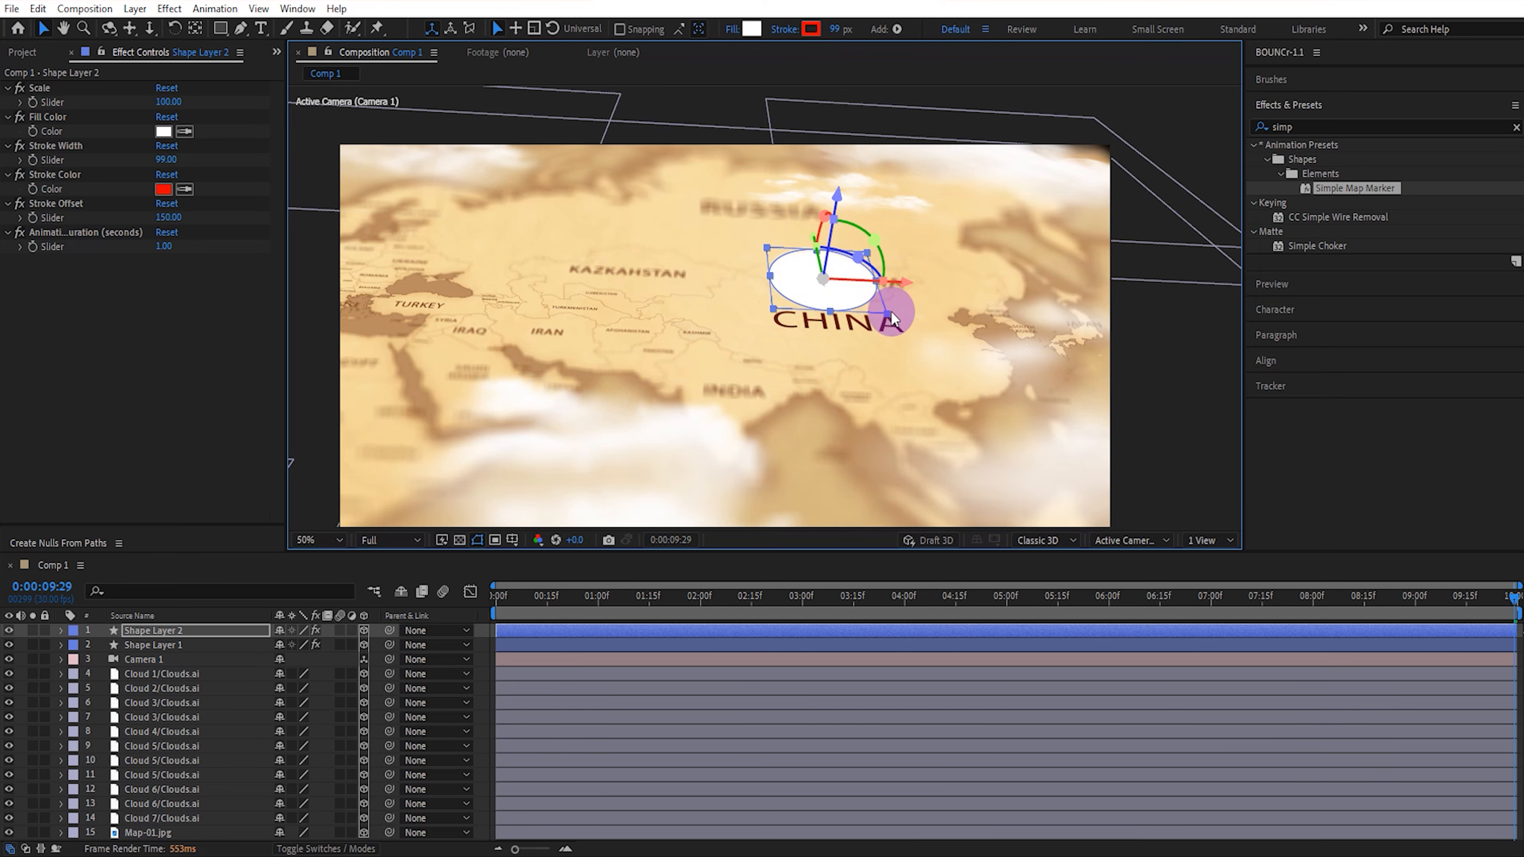
pyautogui.moveTo(890, 311); pyautogui.dragTo(879, 297)
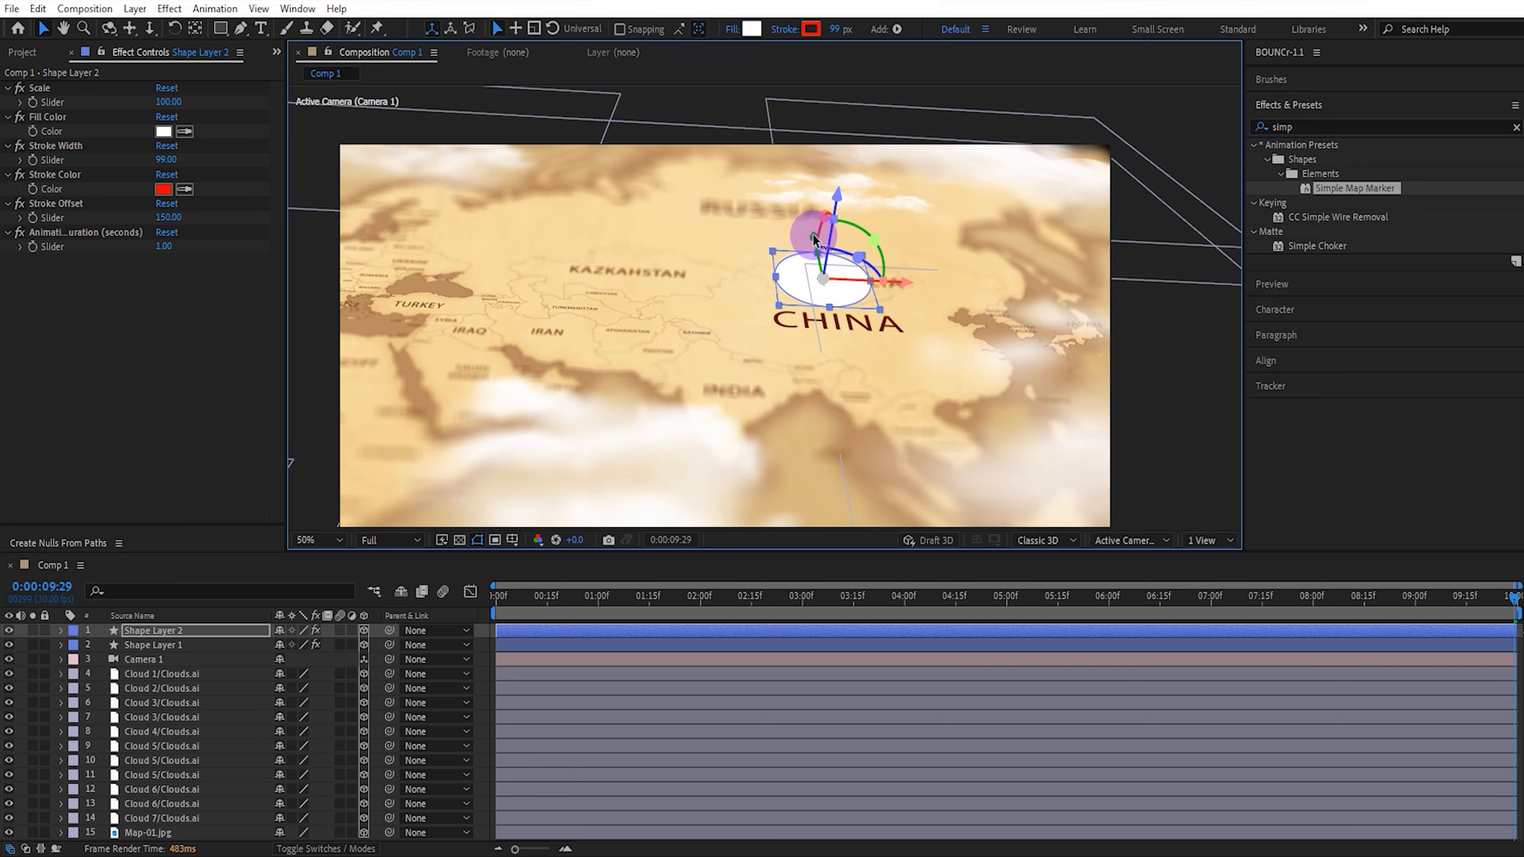
pyautogui.moveTo(813, 240); pyautogui.dragTo(816, 263)
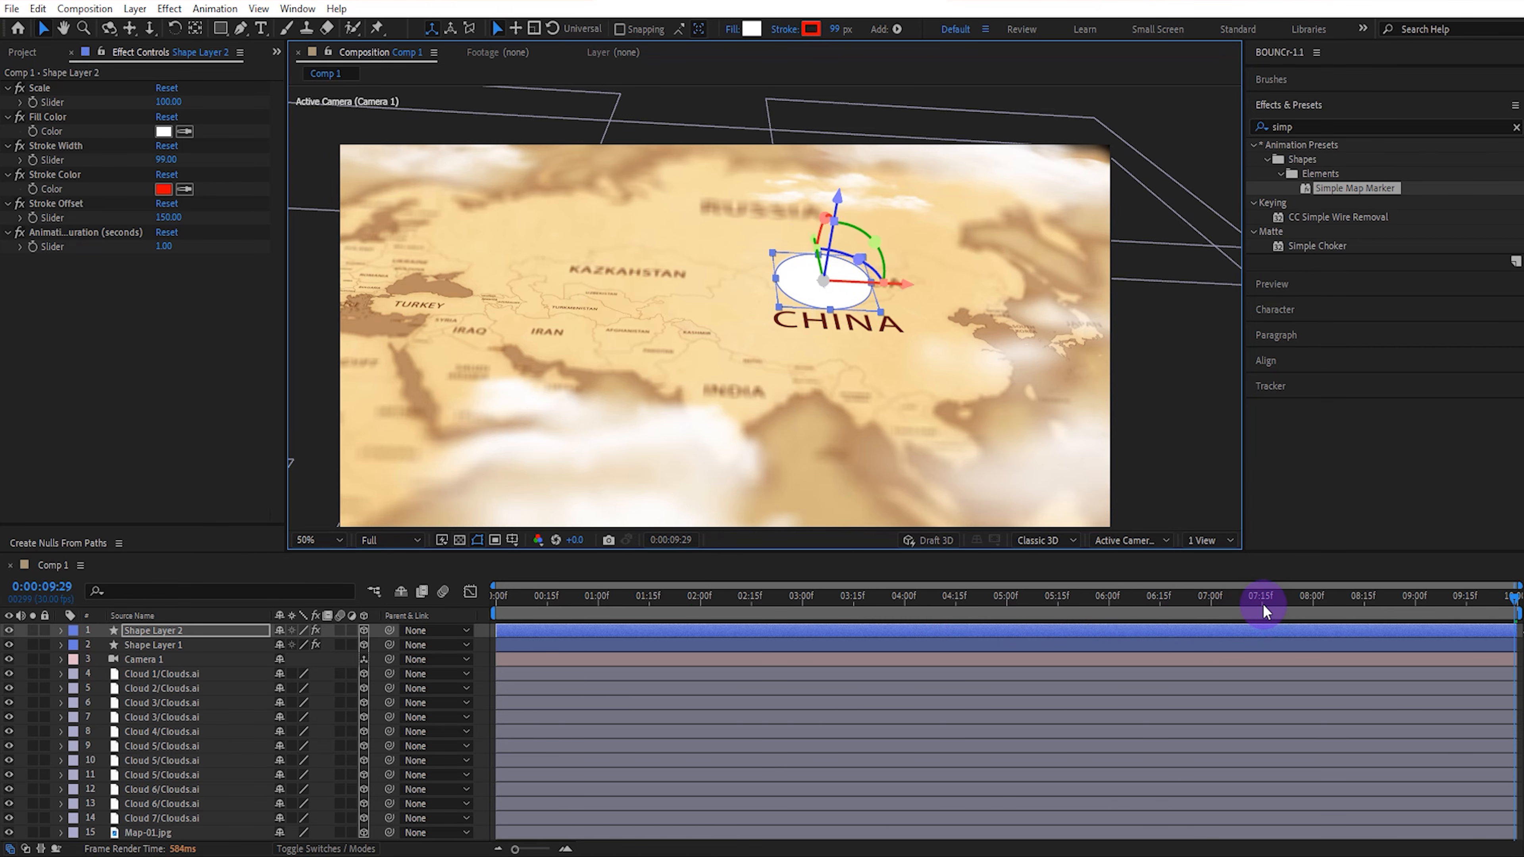
# Check the China marker near the end, fit the composition in the viewer, and preview the whole flight from the first frame.
pyautogui.moveTo(1262, 603); pyautogui.dragTo(1516, 596)
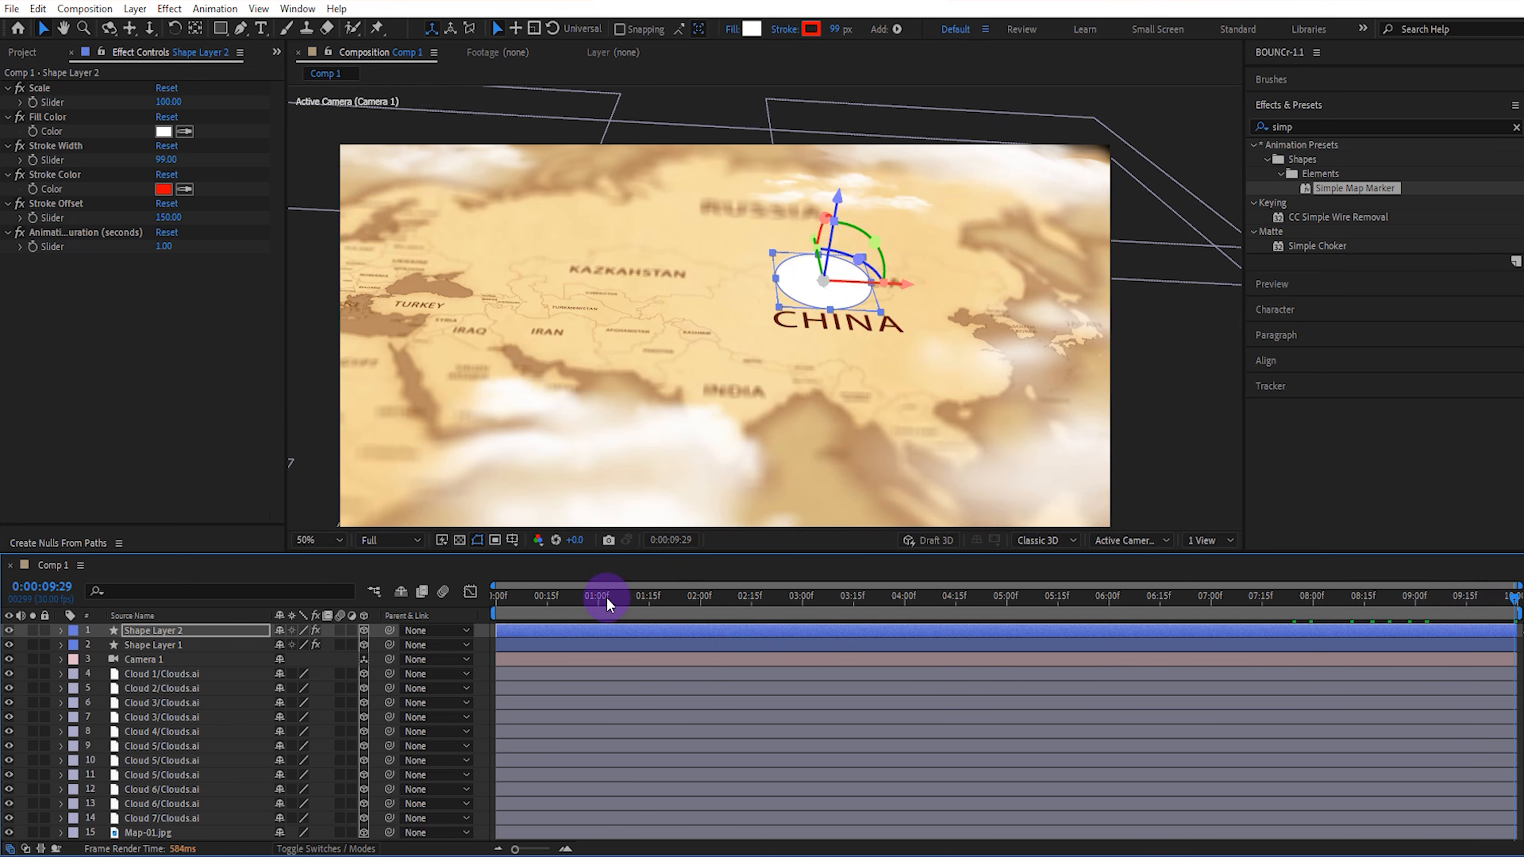
pyautogui.press('Home')
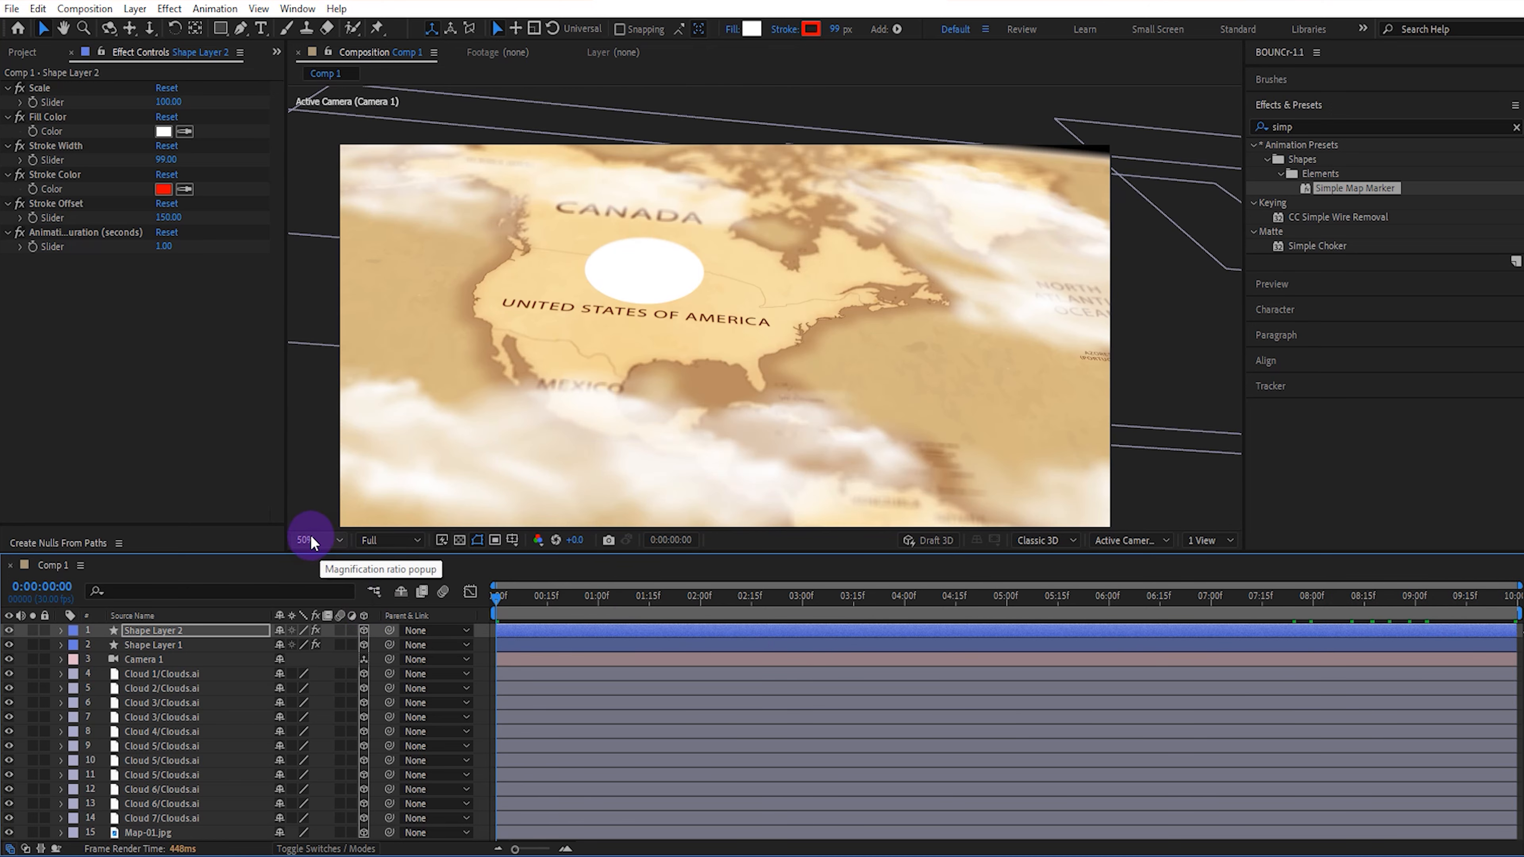
pyautogui.click(310, 539)
pyautogui.click(342, 568)
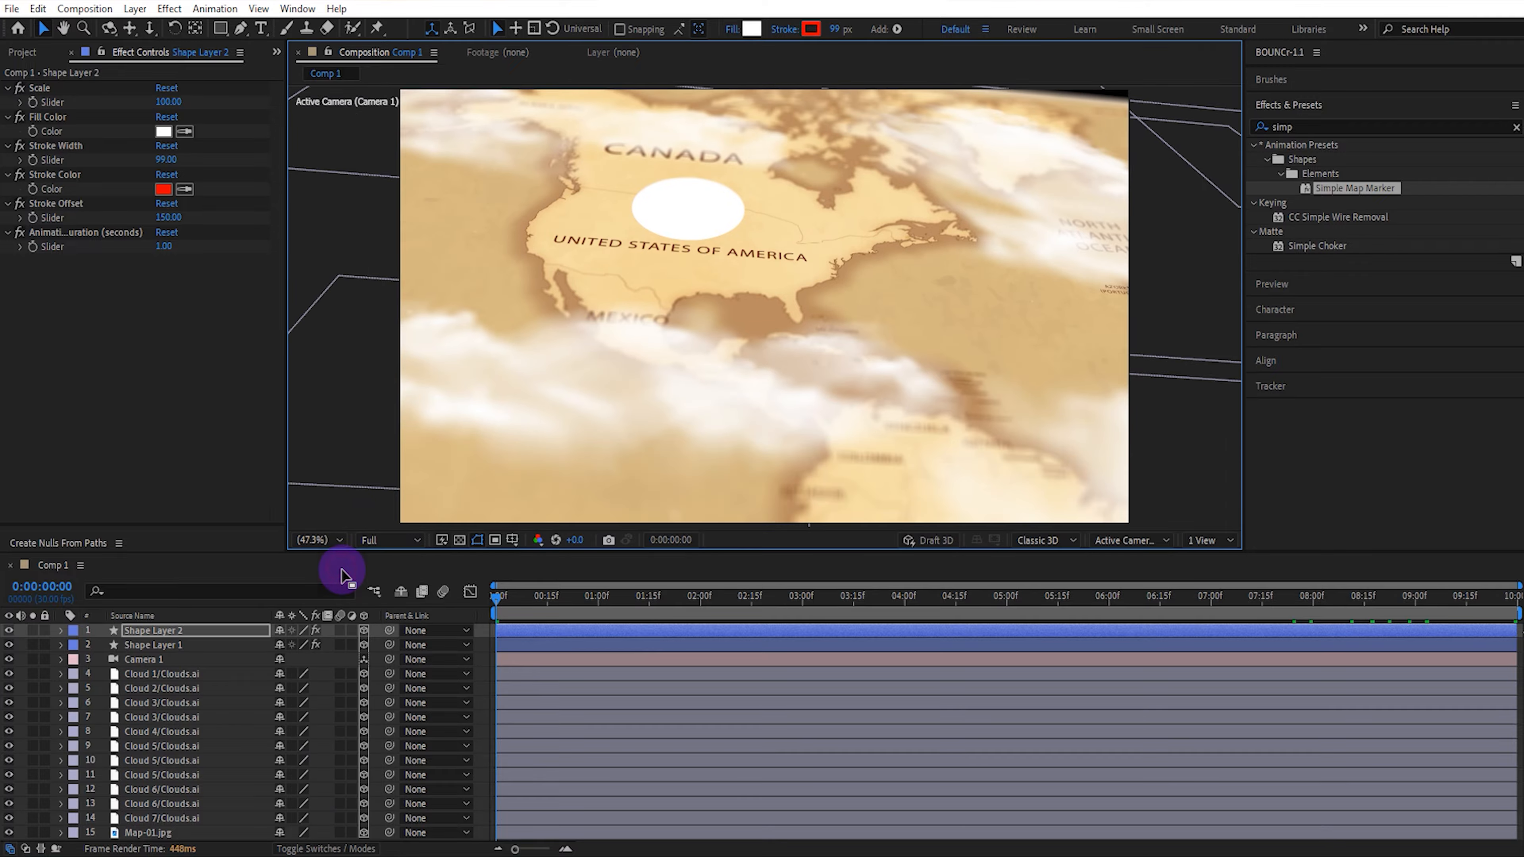
pyautogui.press('space')
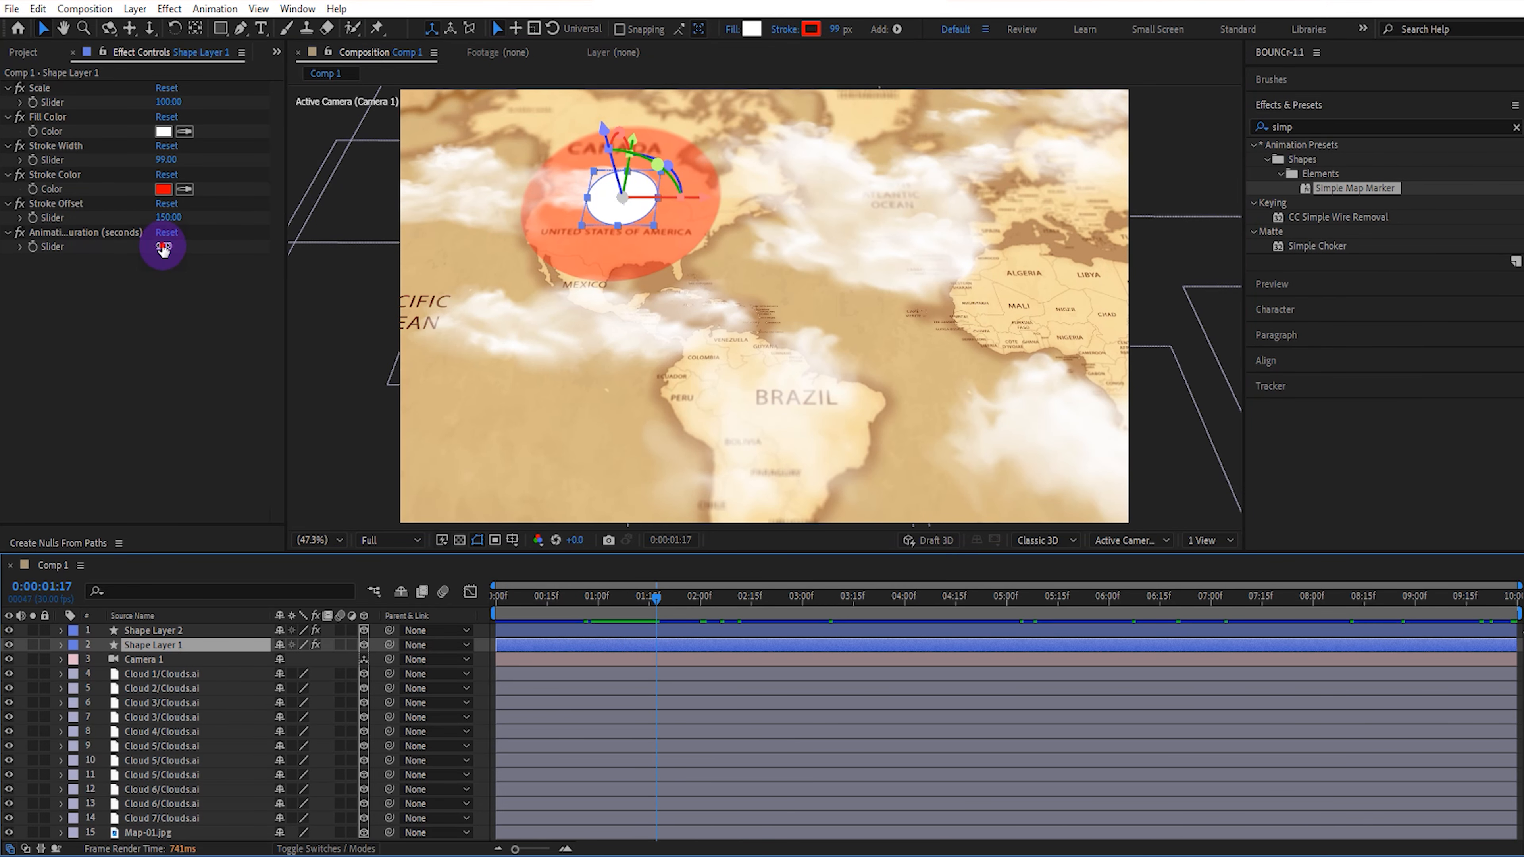
# Set the United States marker's Animation Duration to 1.5 seconds and its Stroke Offset to 100.
pyautogui.click(164, 247)
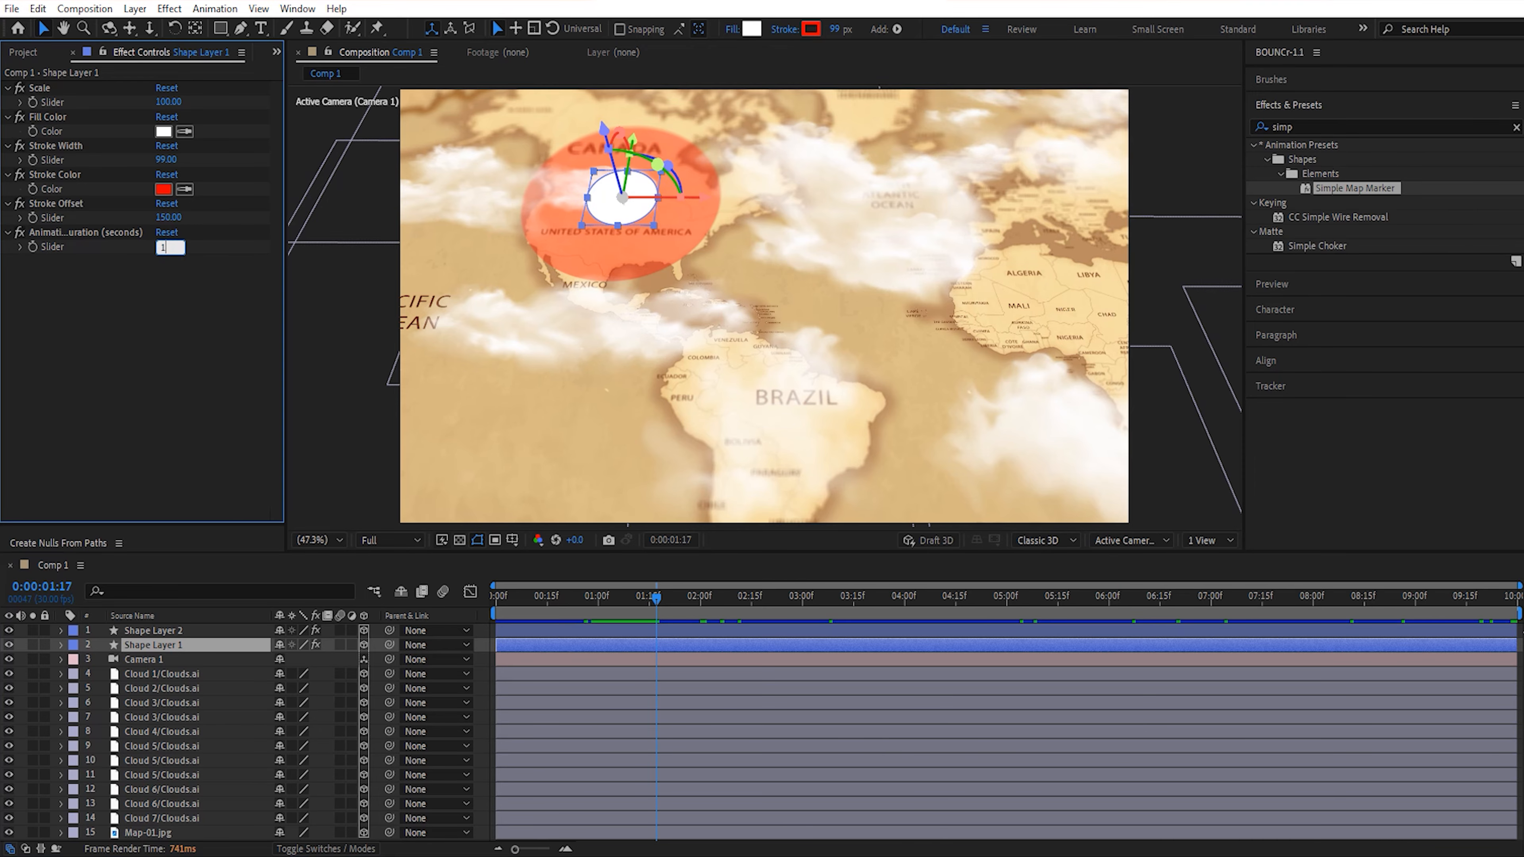
pyautogui.write('1.5')
pyautogui.click(163, 217)
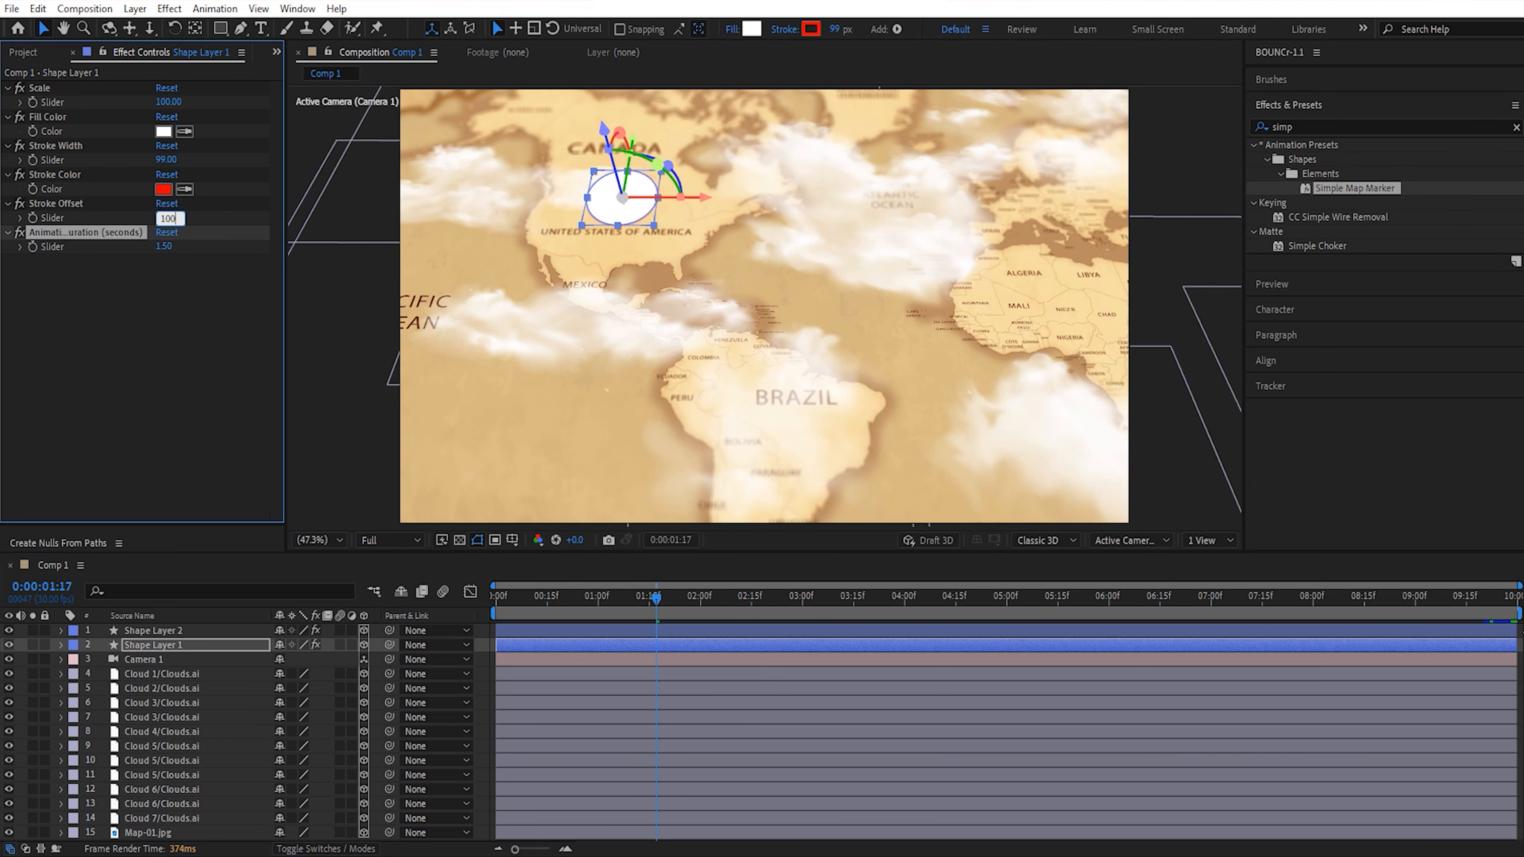
pyautogui.write('100')
pyautogui.press('Return')
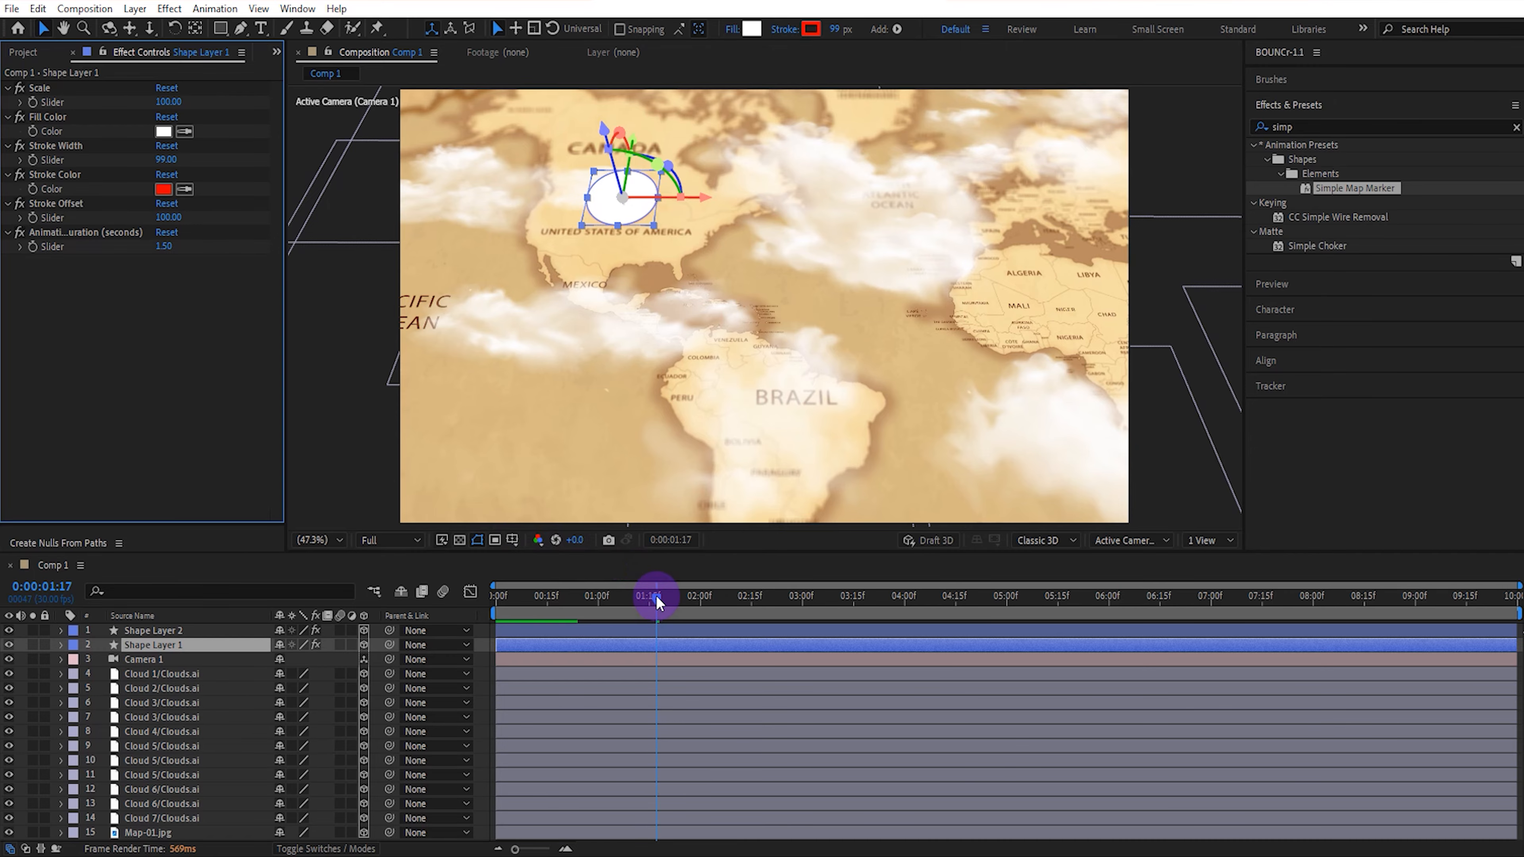
# At the last frame, set the China marker's Animation Duration to 1.5 seconds and its Stroke Offset to 100.
pyautogui.moveTo(656, 595); pyautogui.dragTo(1502, 630)
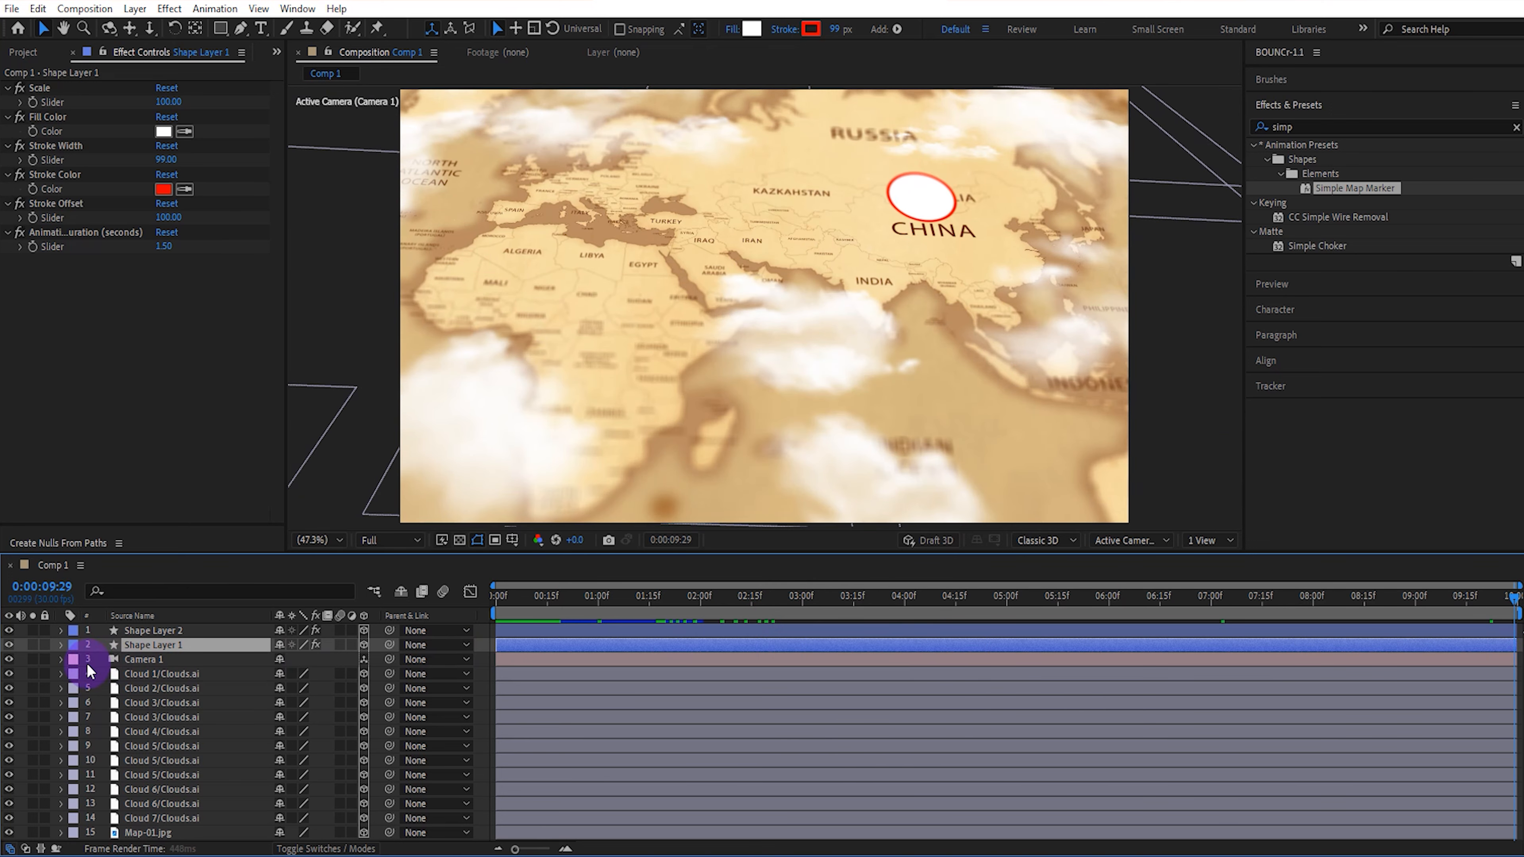
pyautogui.click(154, 629)
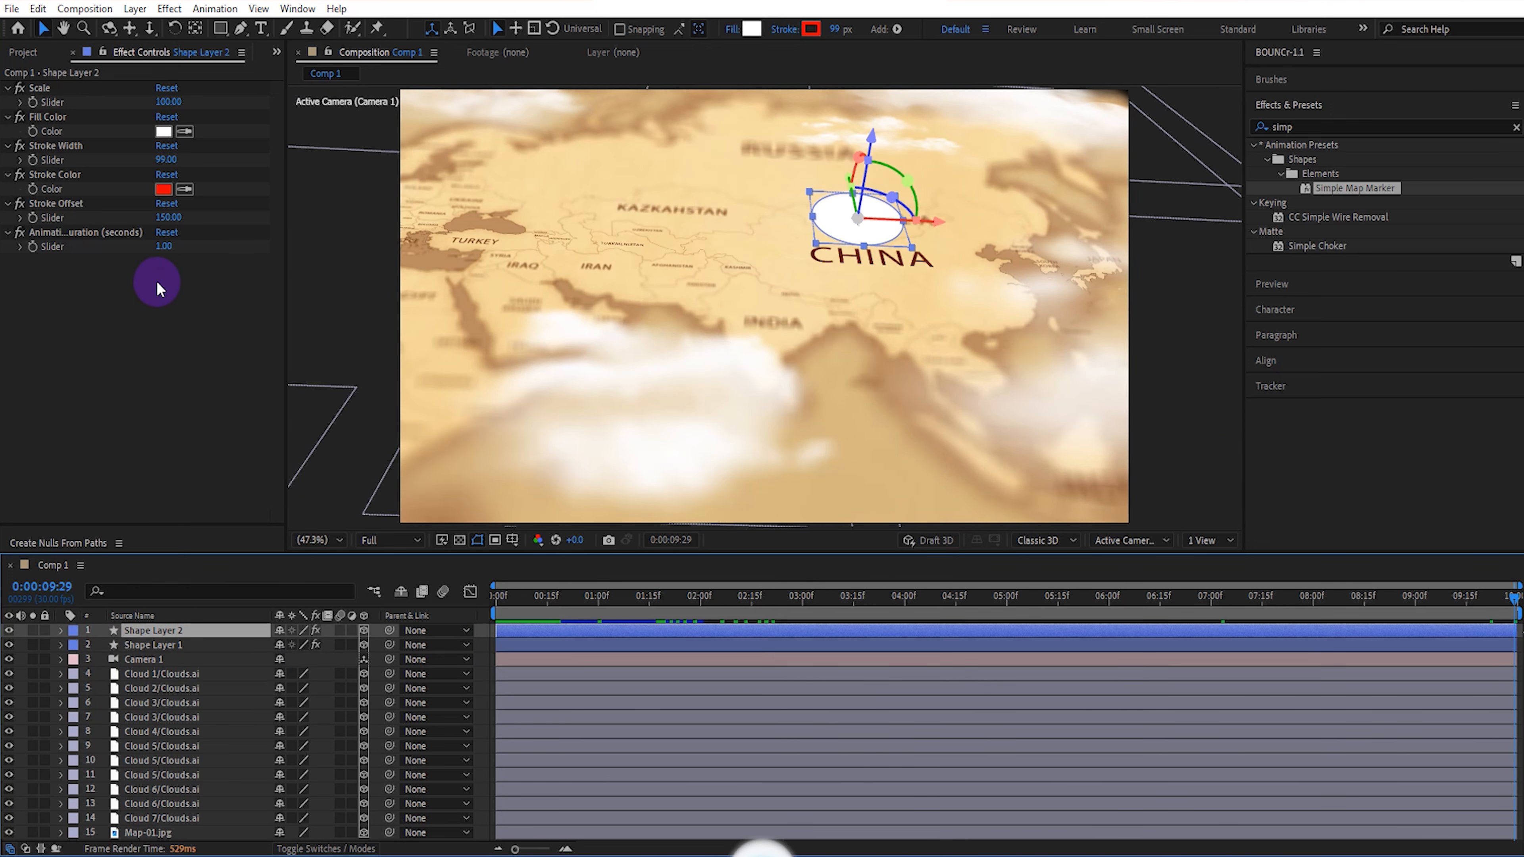
pyautogui.click(161, 248)
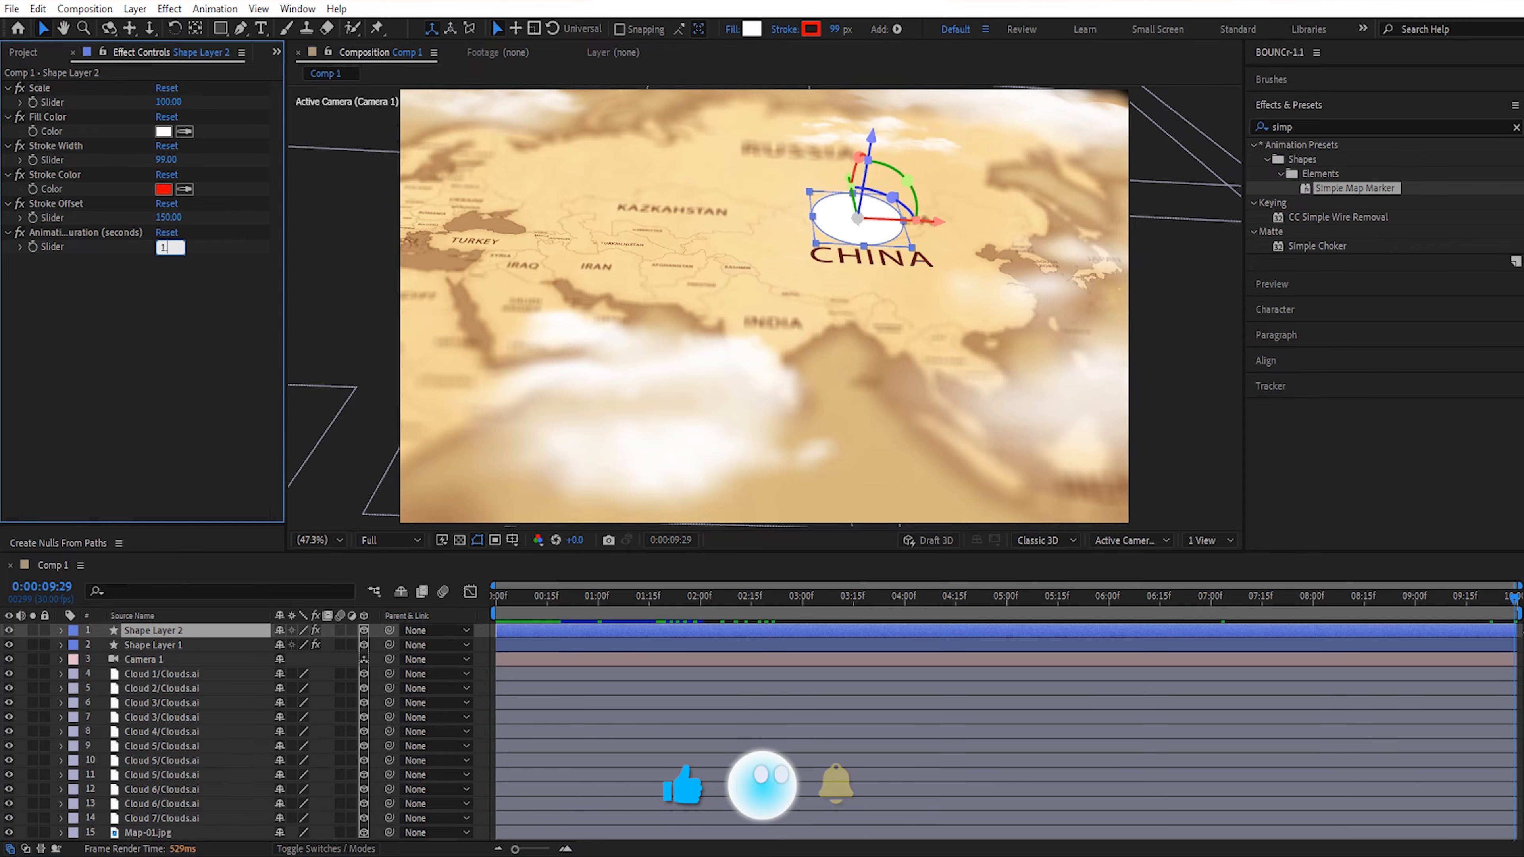
pyautogui.click(168, 217)
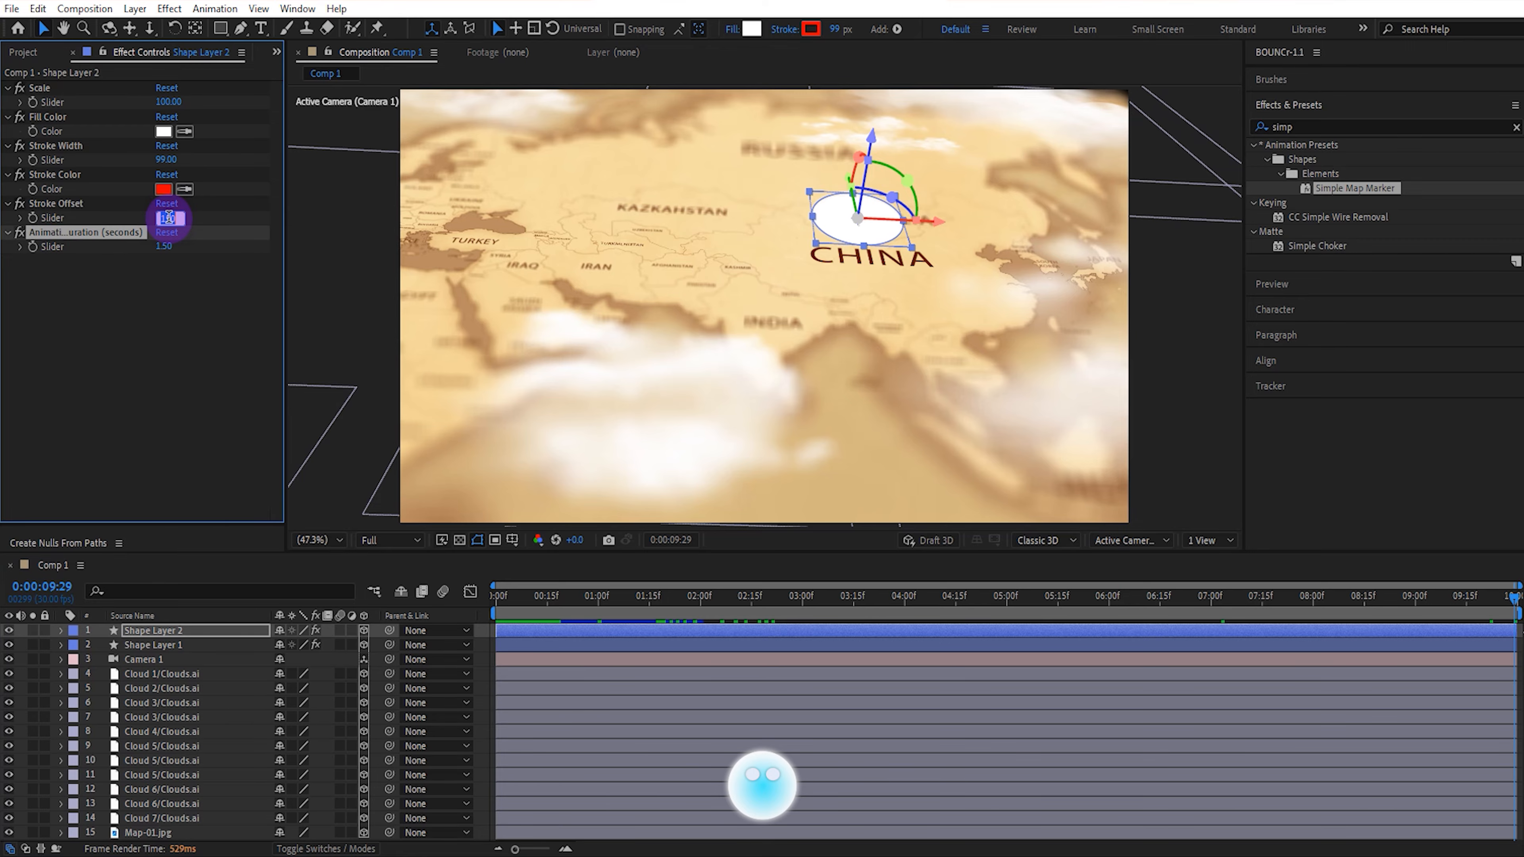
pyautogui.write('100')
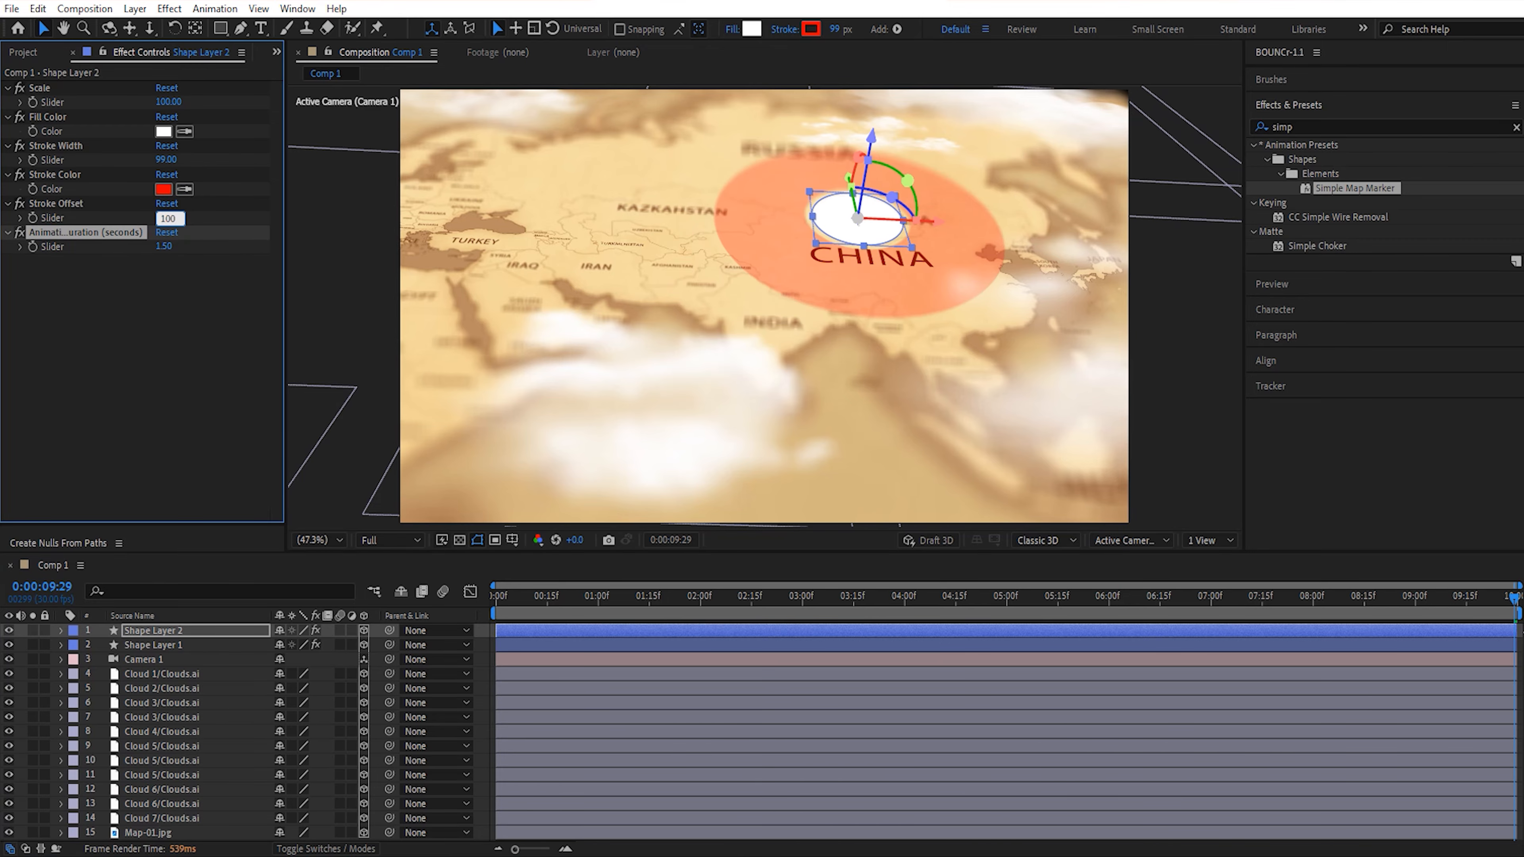
pyautogui.click(179, 316)
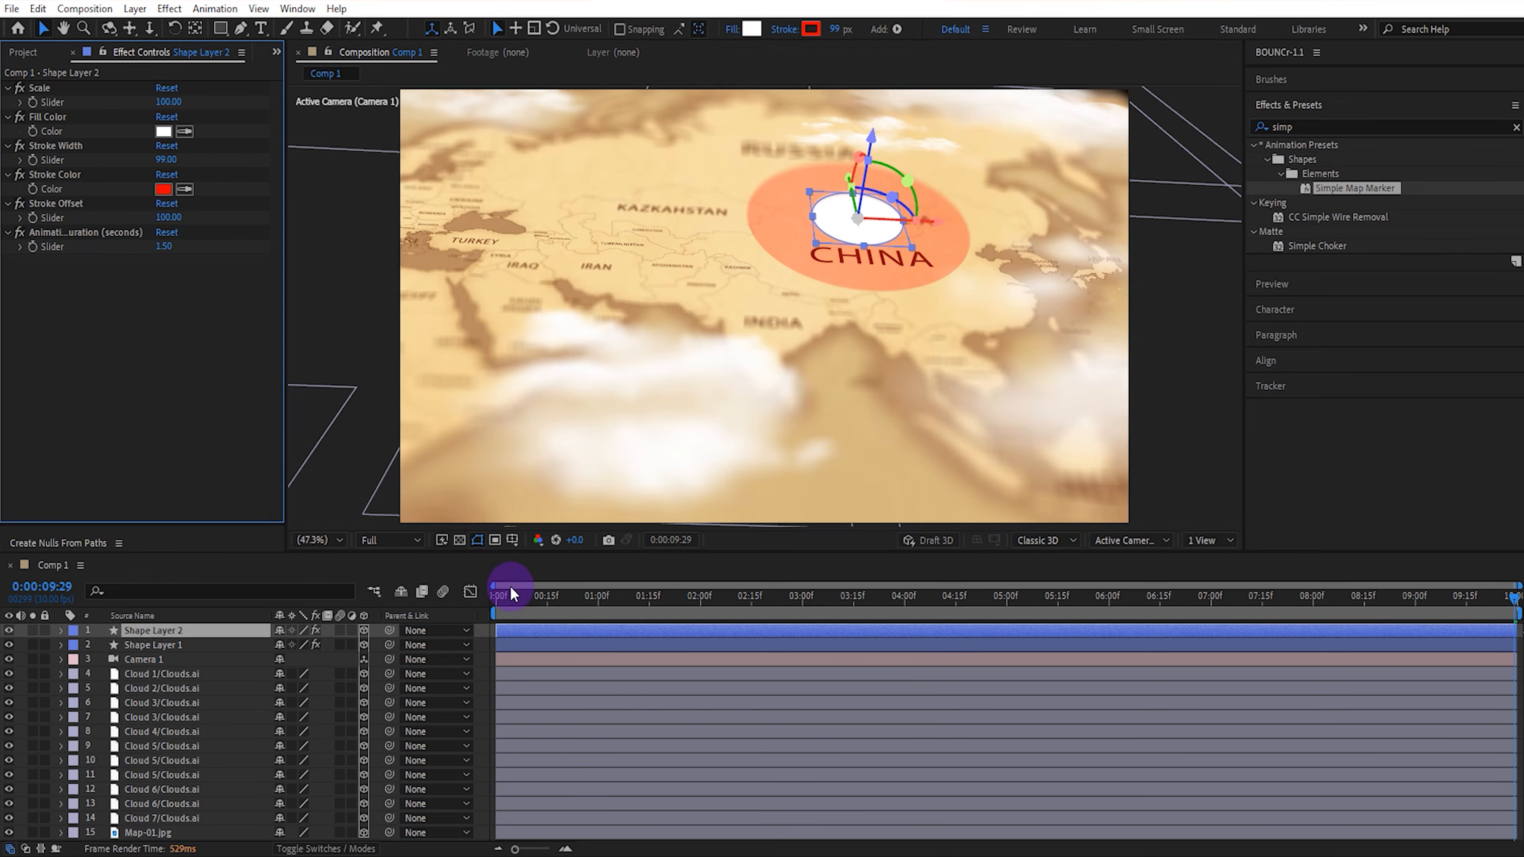
# Return to the first frame and play back the finished map flight with both markers.
pyautogui.click(482, 600)
pyautogui.click(400, 611)
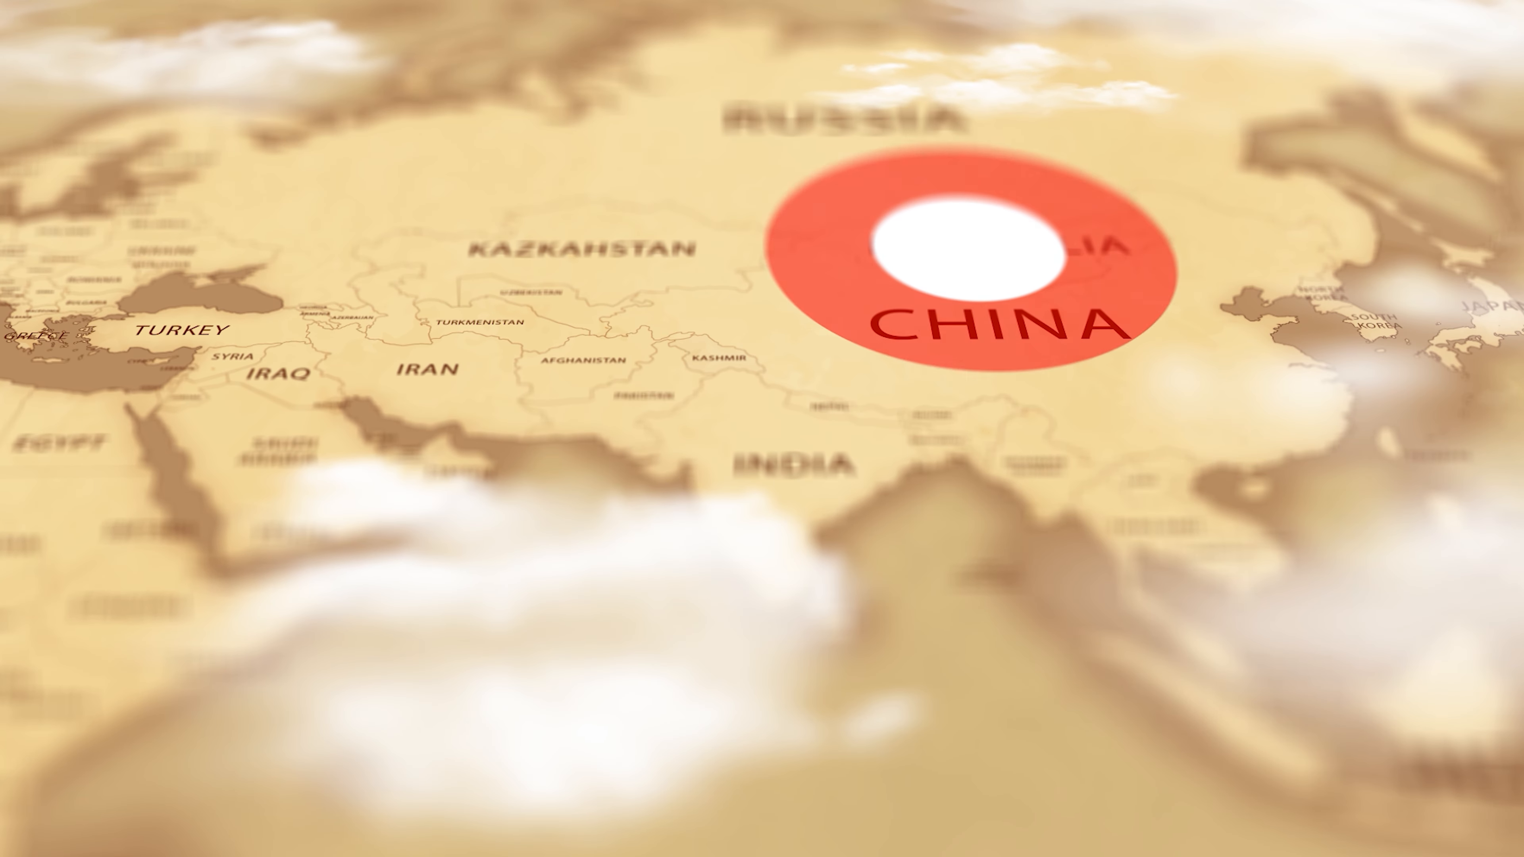
pyautogui.click(1326, 154)
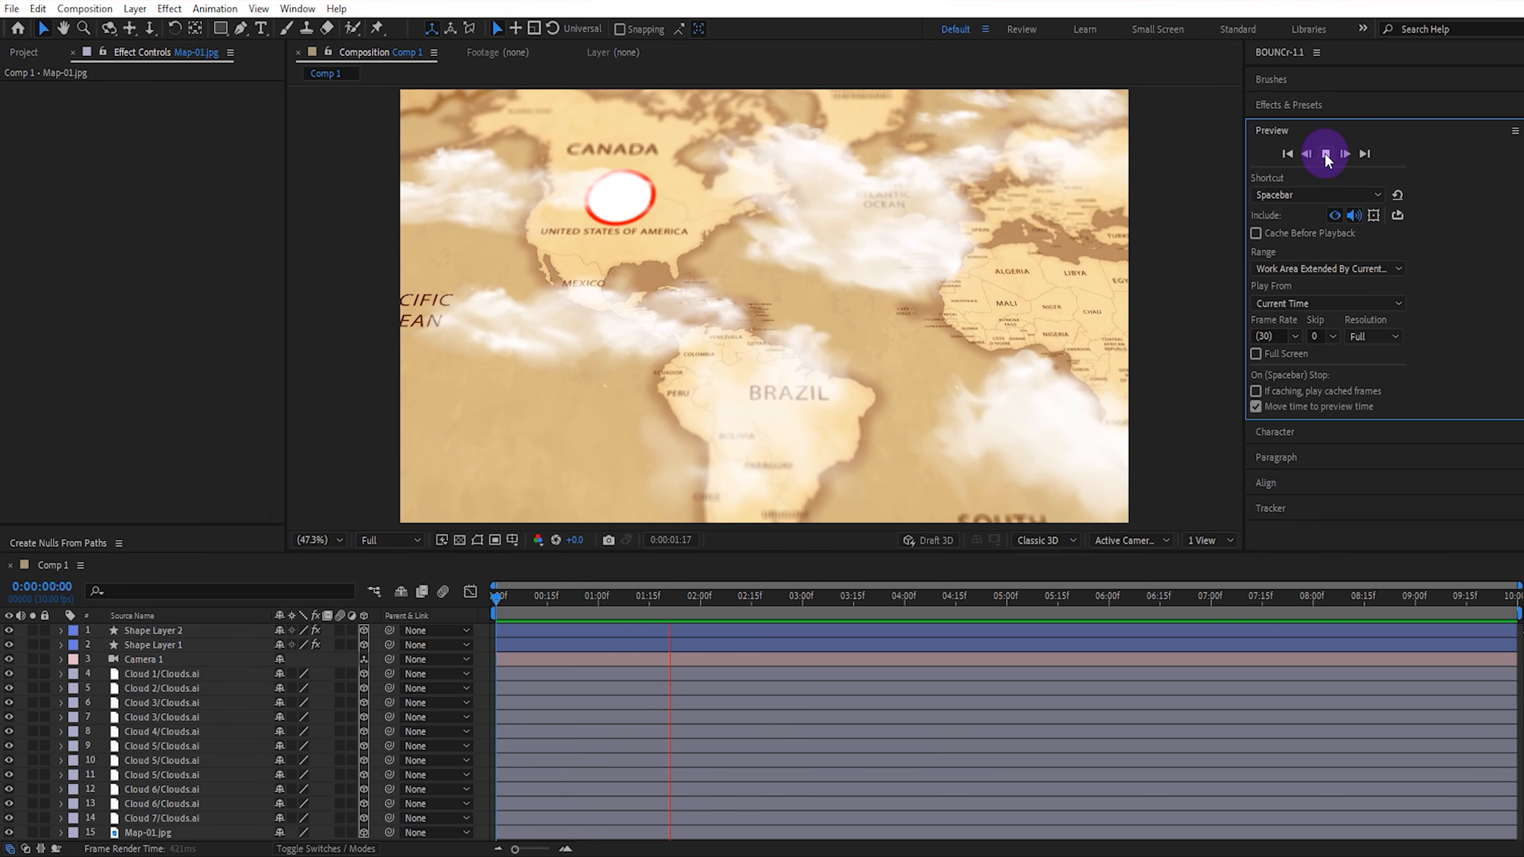